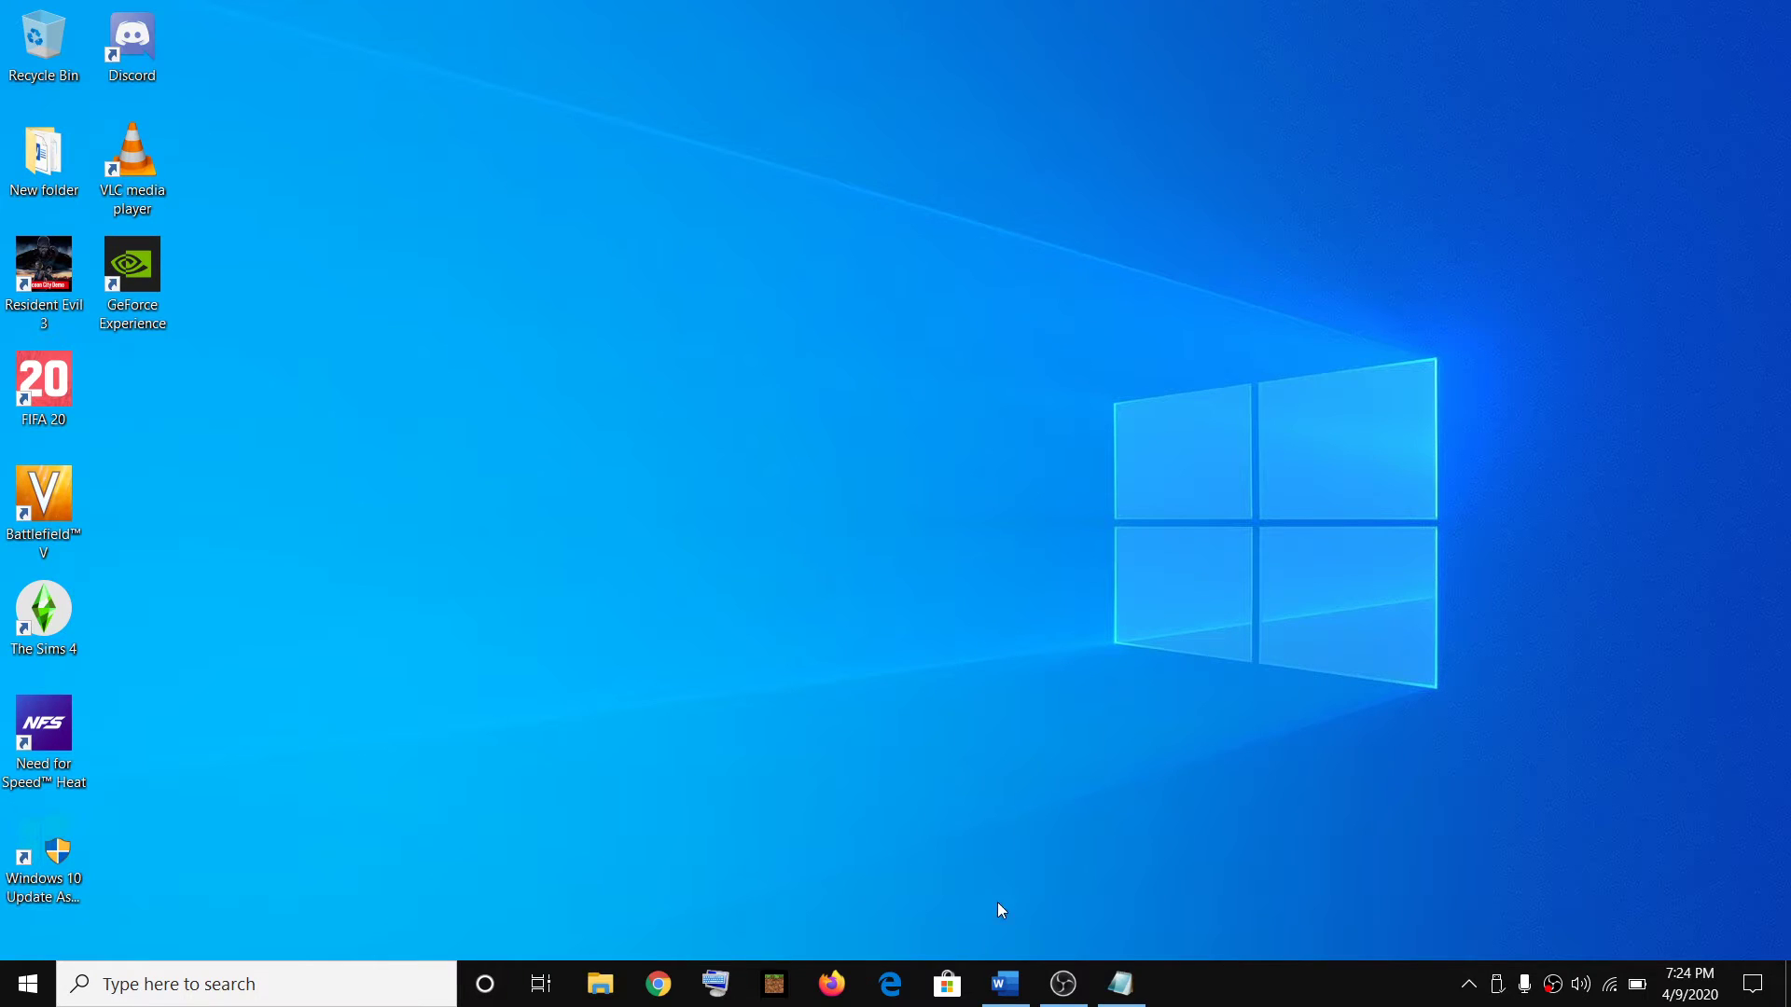
Step: Run the Windows Update troubleshooter from the Update & Security troubleshooting settings, and close the Settings window
left_click(28, 984)
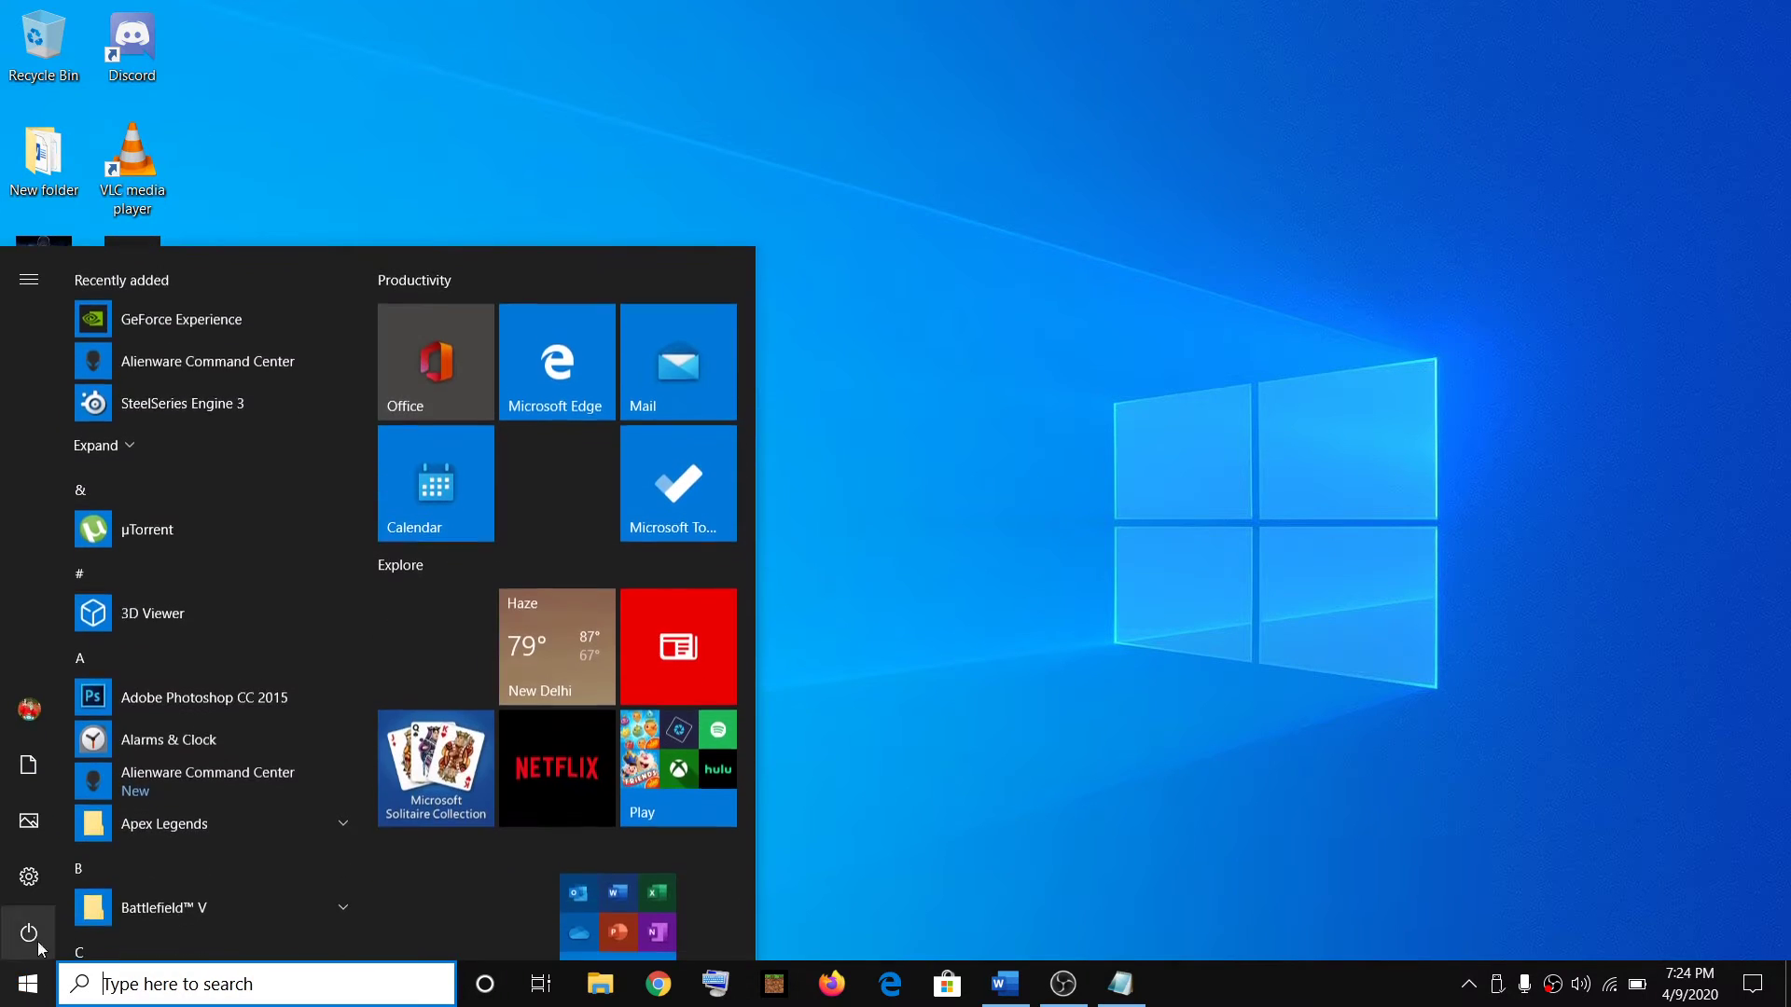
left_click(78, 886)
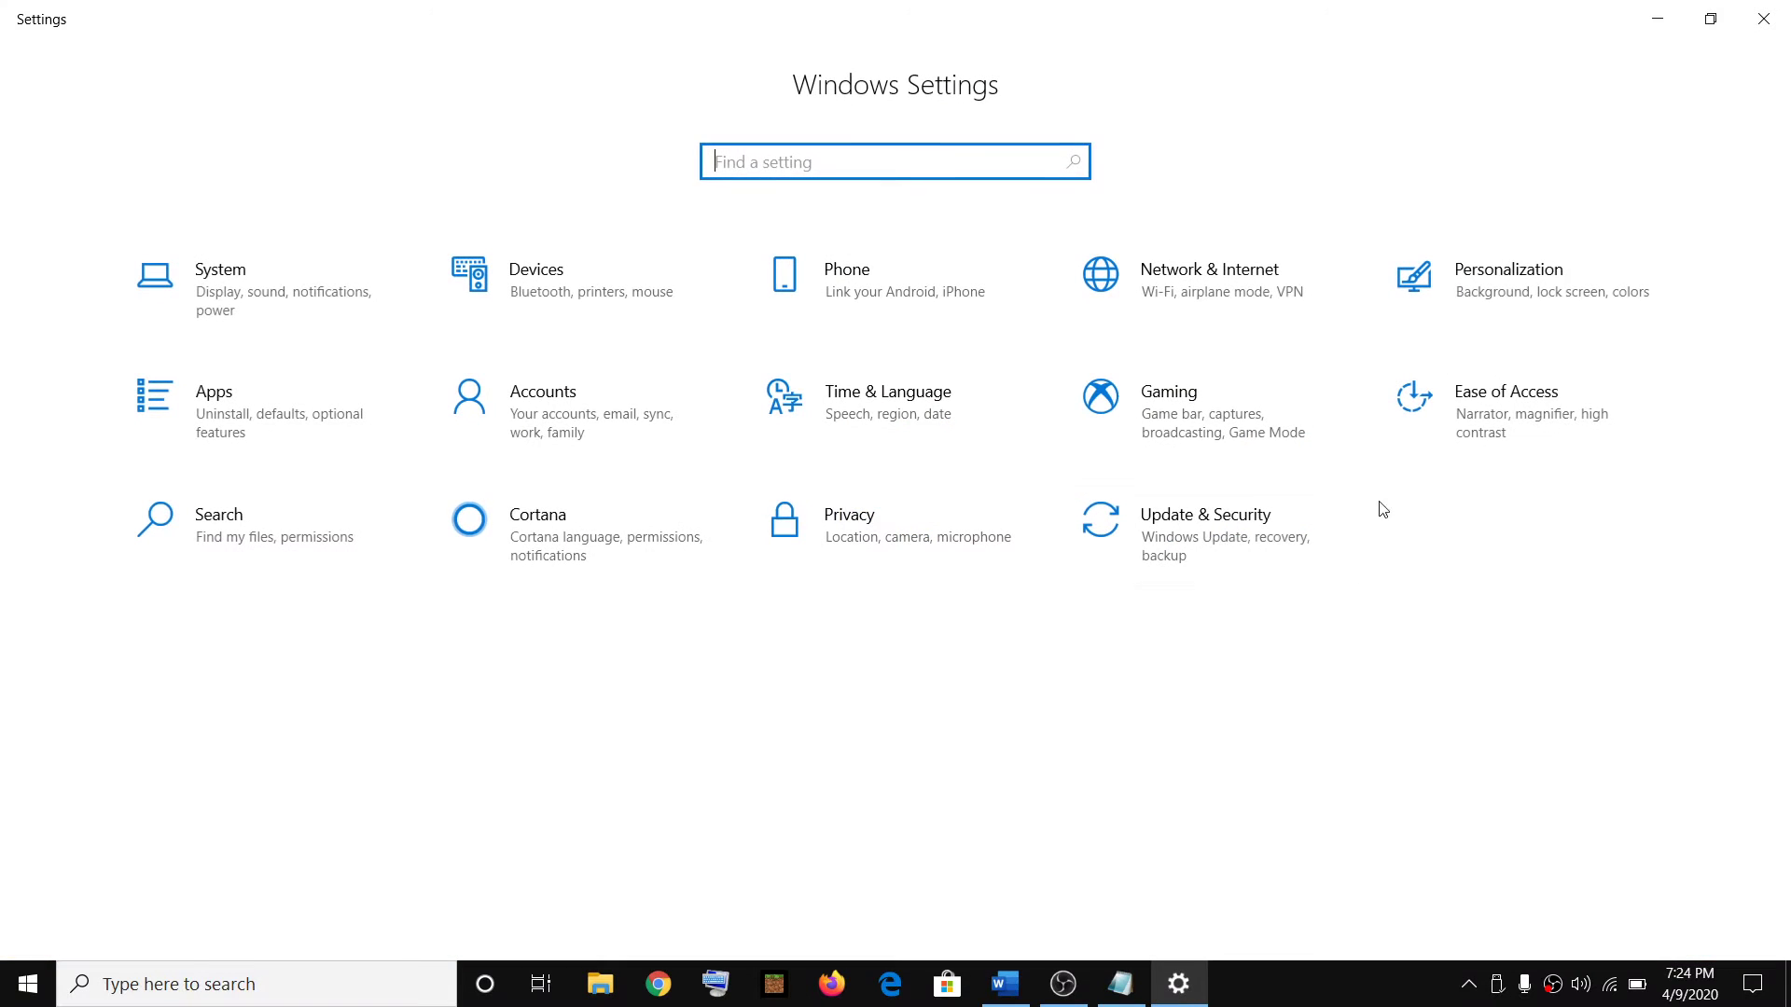
left_click(1073, 513)
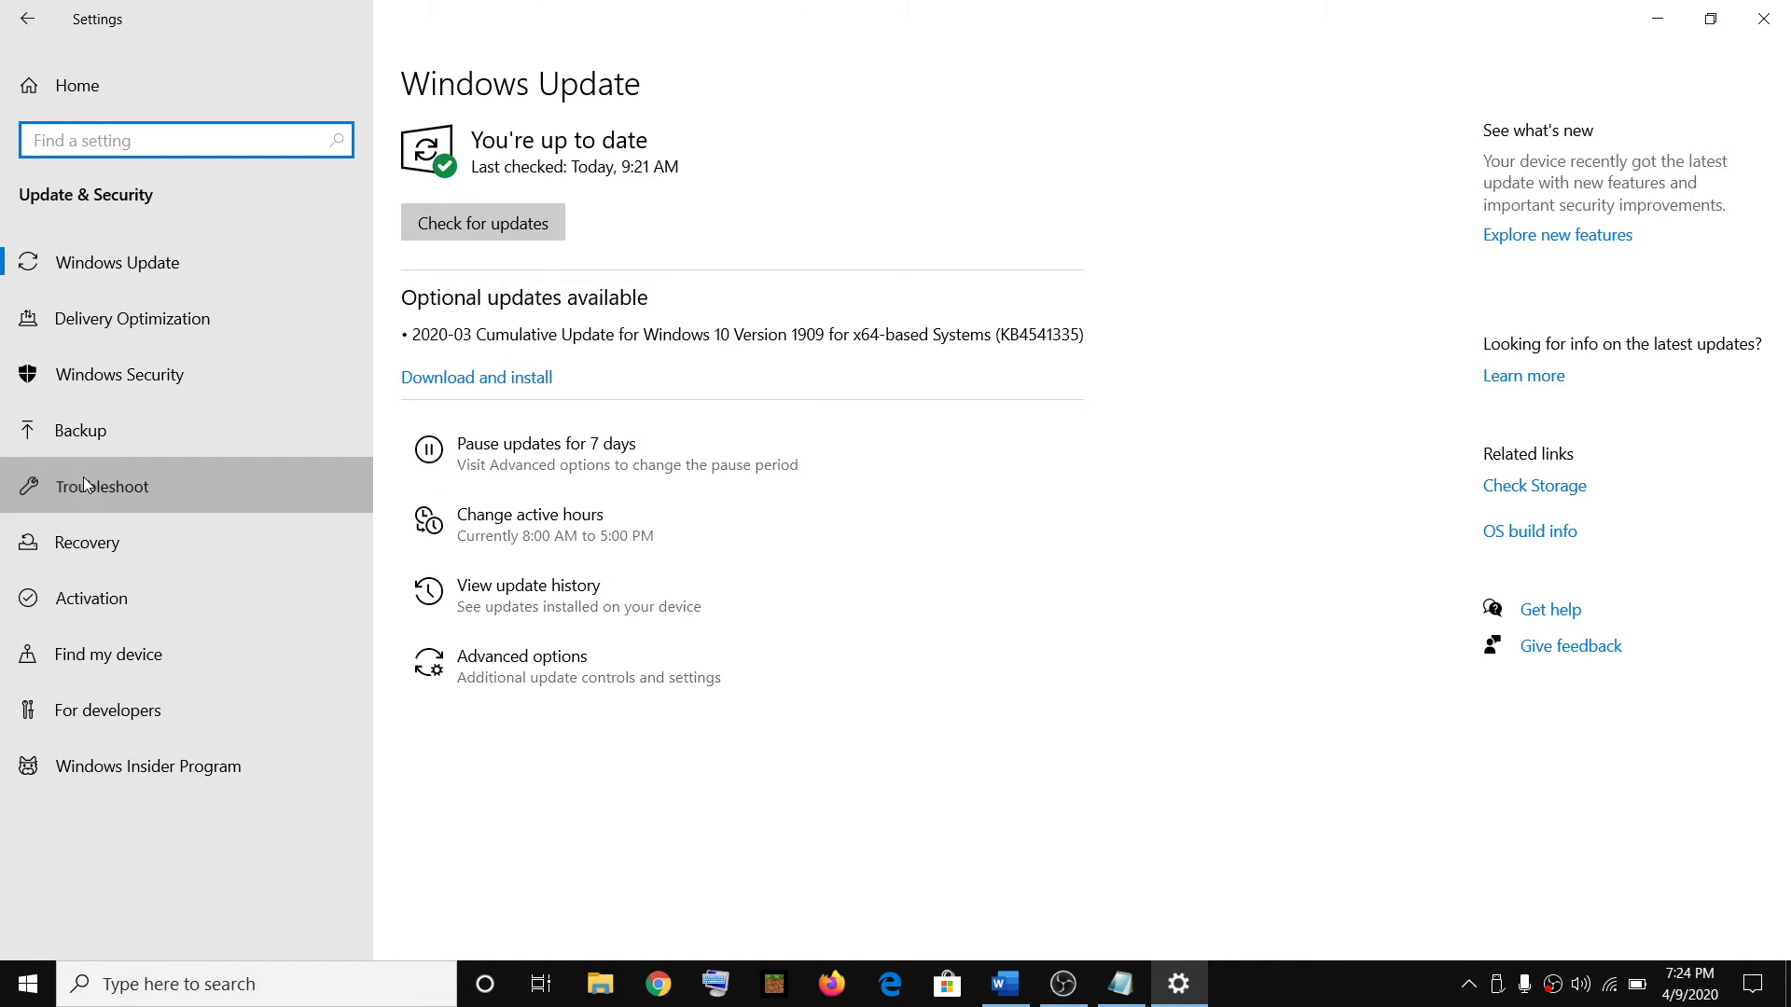
left_click(116, 500)
scroll(835, 502, "down", 5)
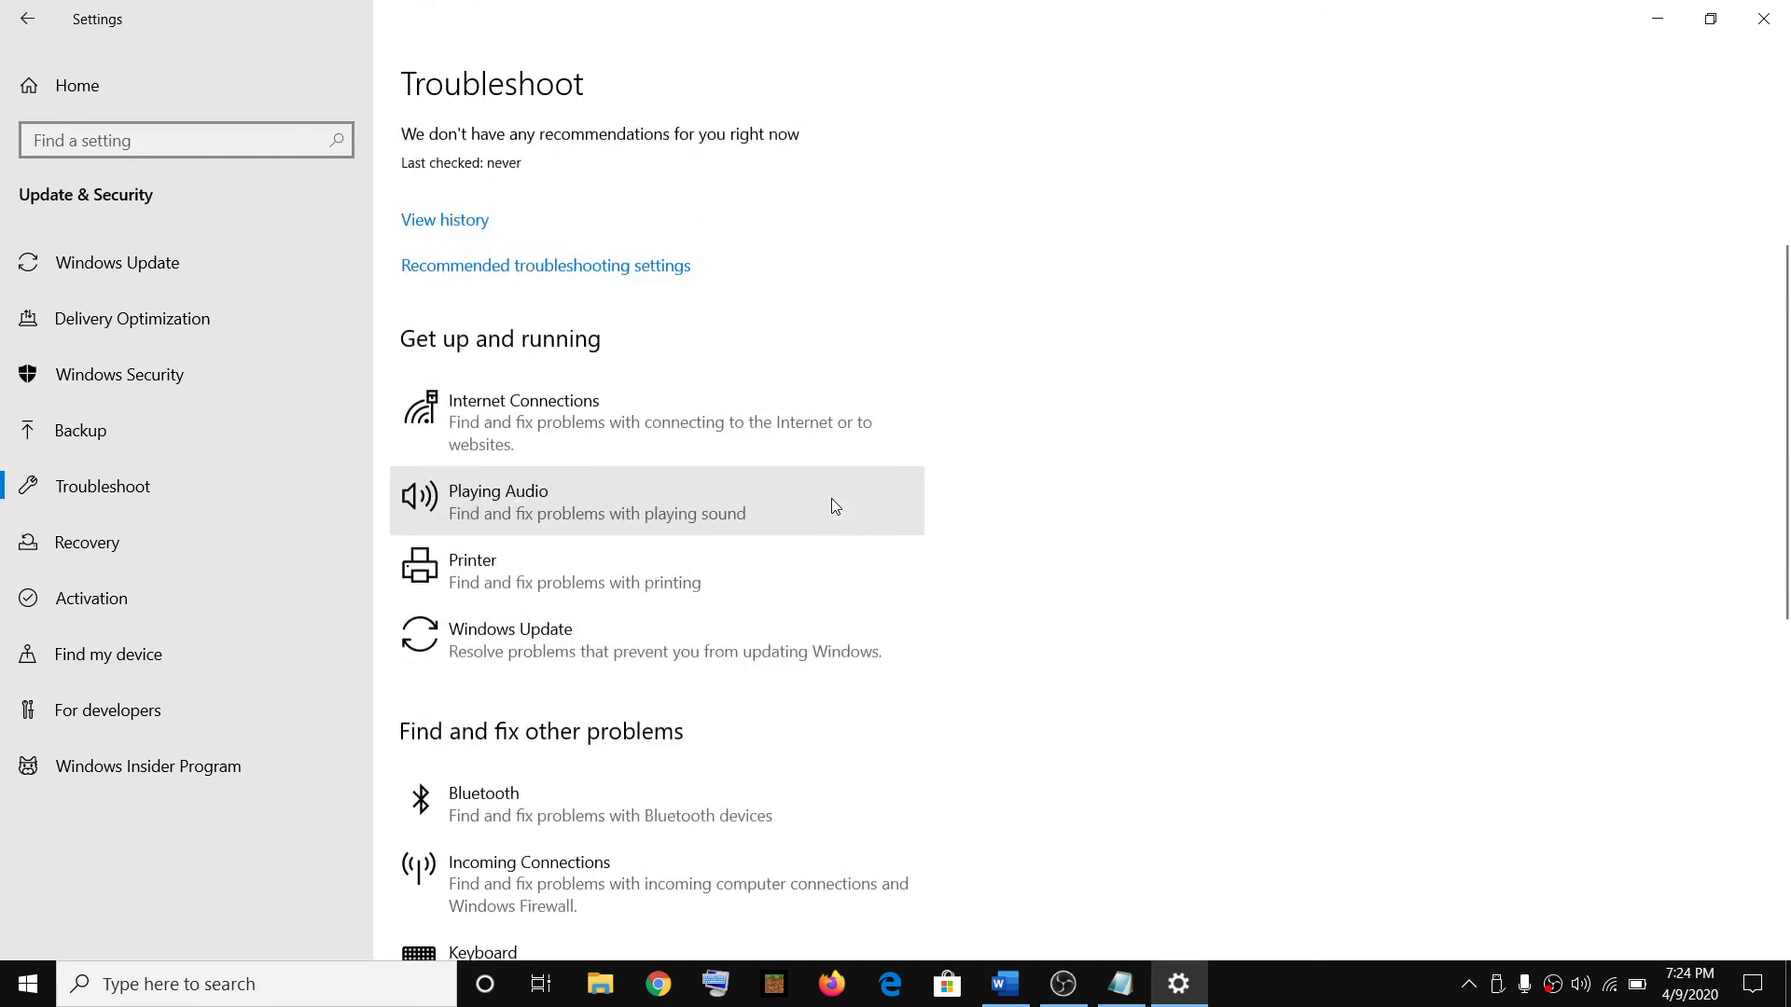
left_click(564, 504)
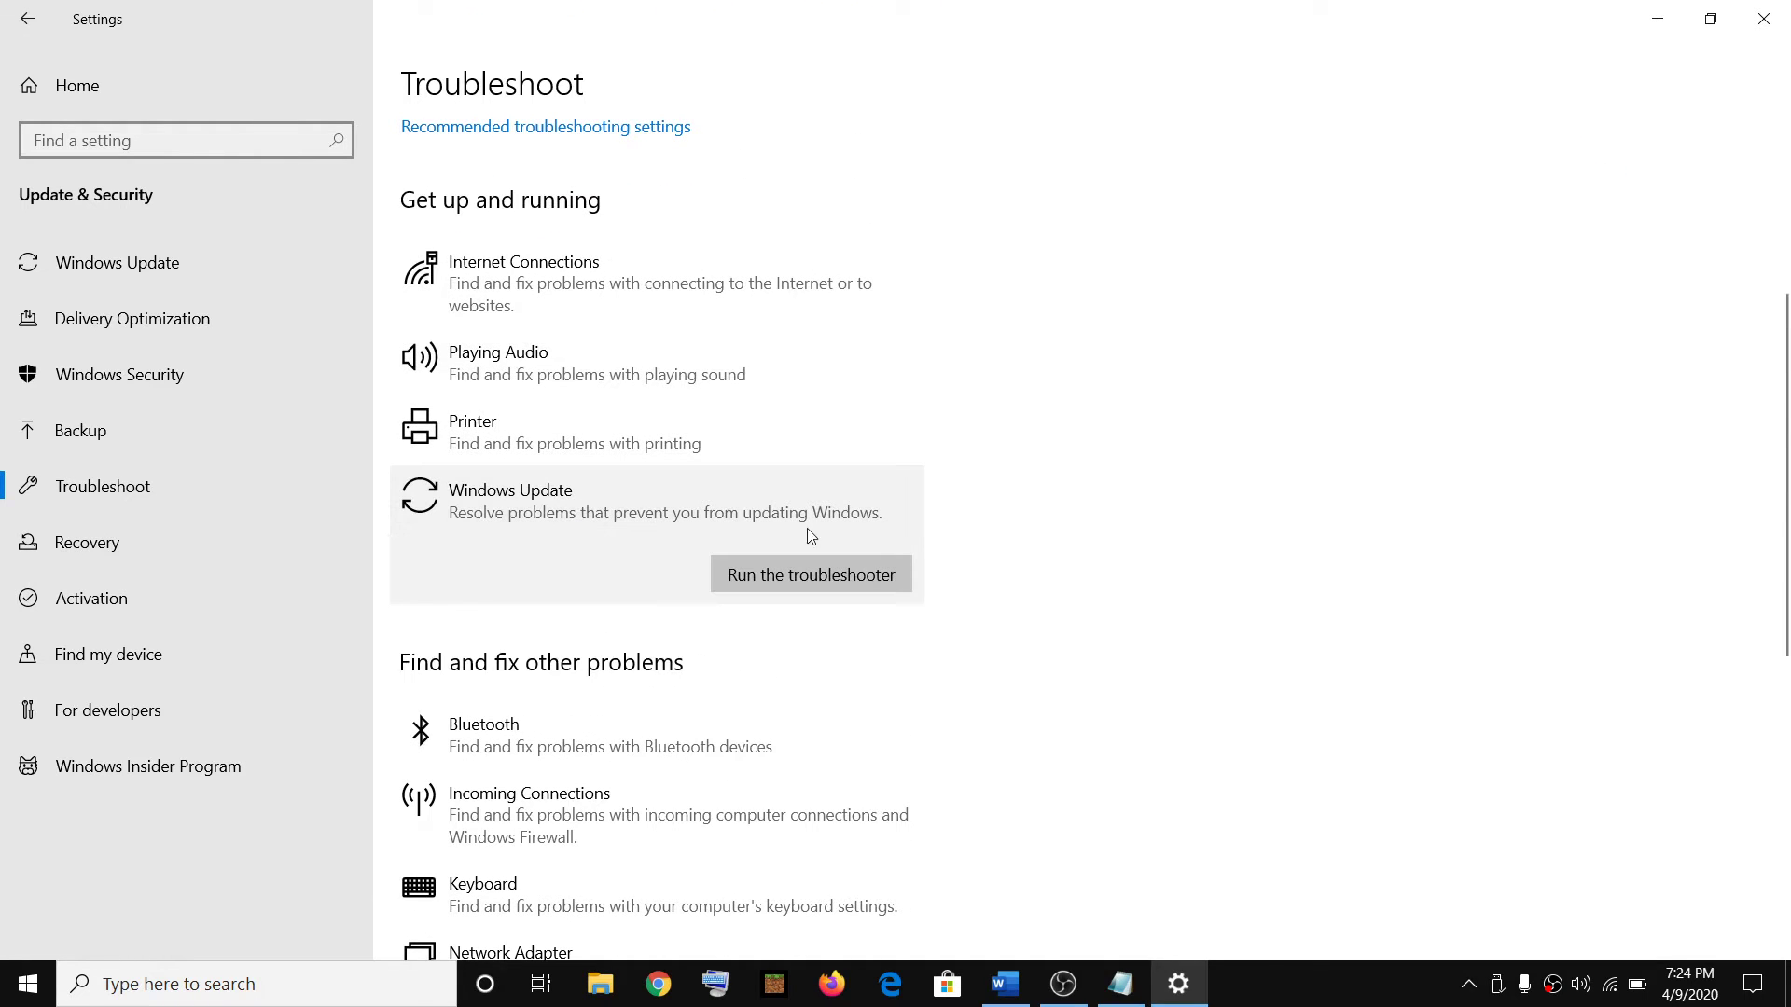
left_click(818, 577)
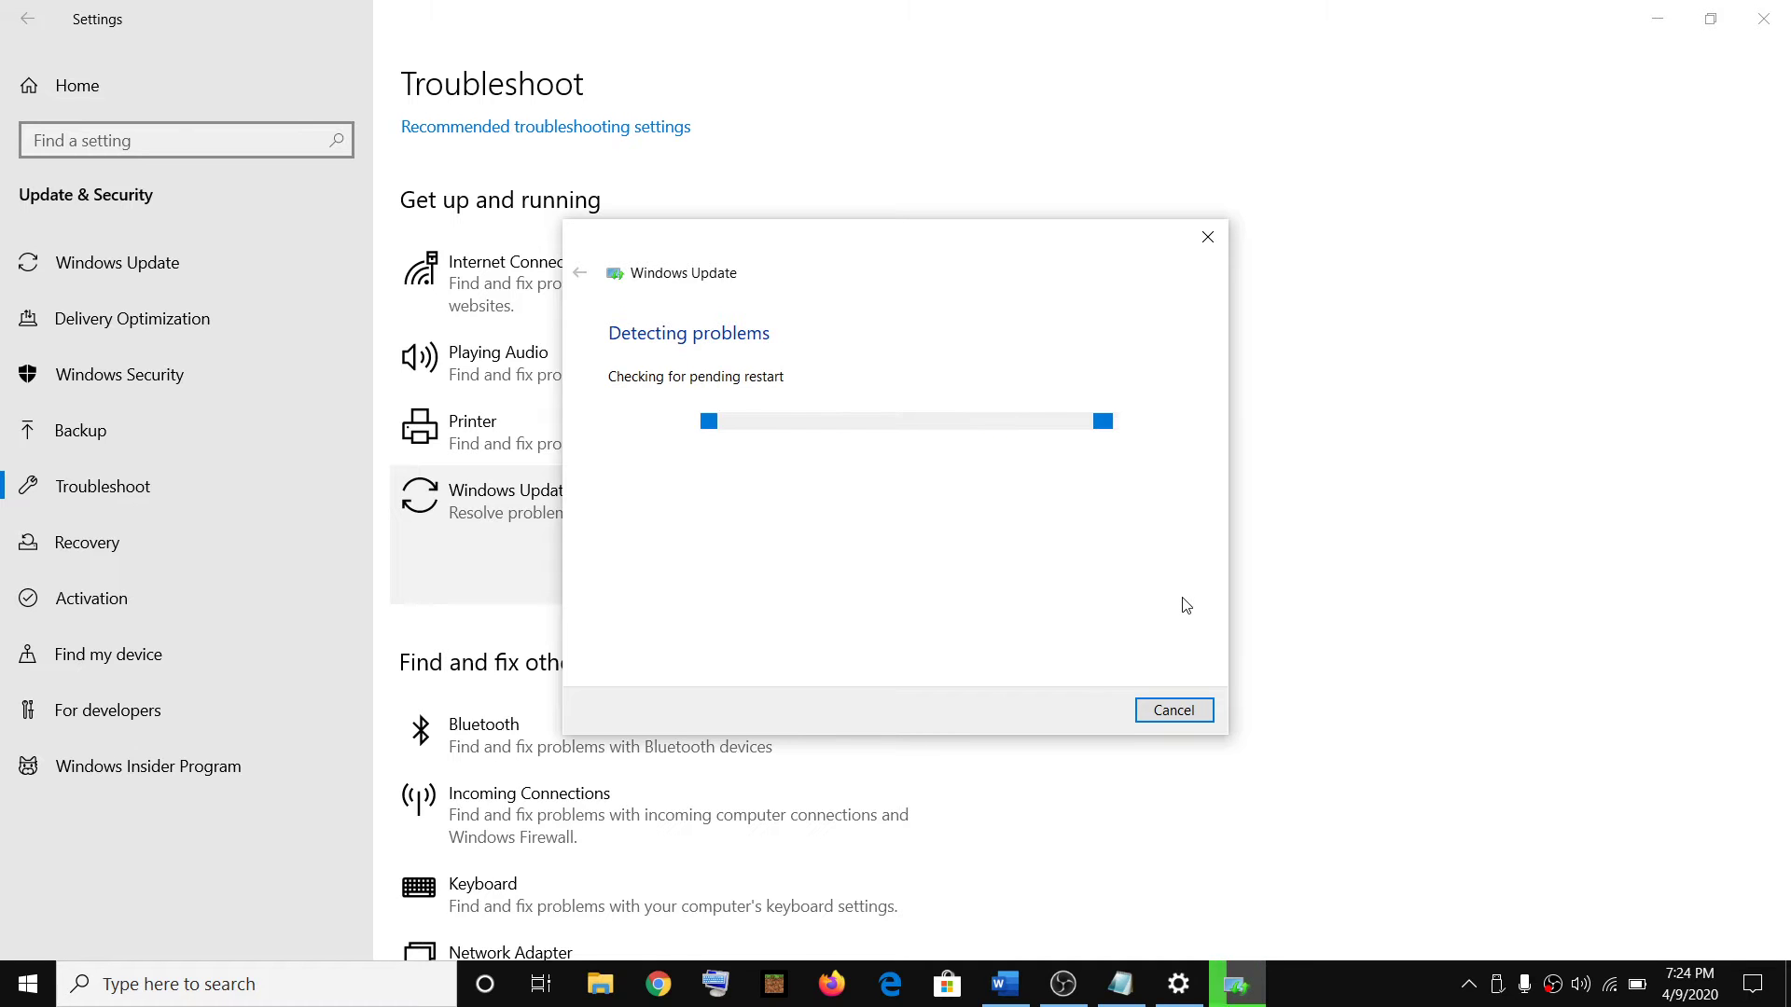
left_click(1764, 18)
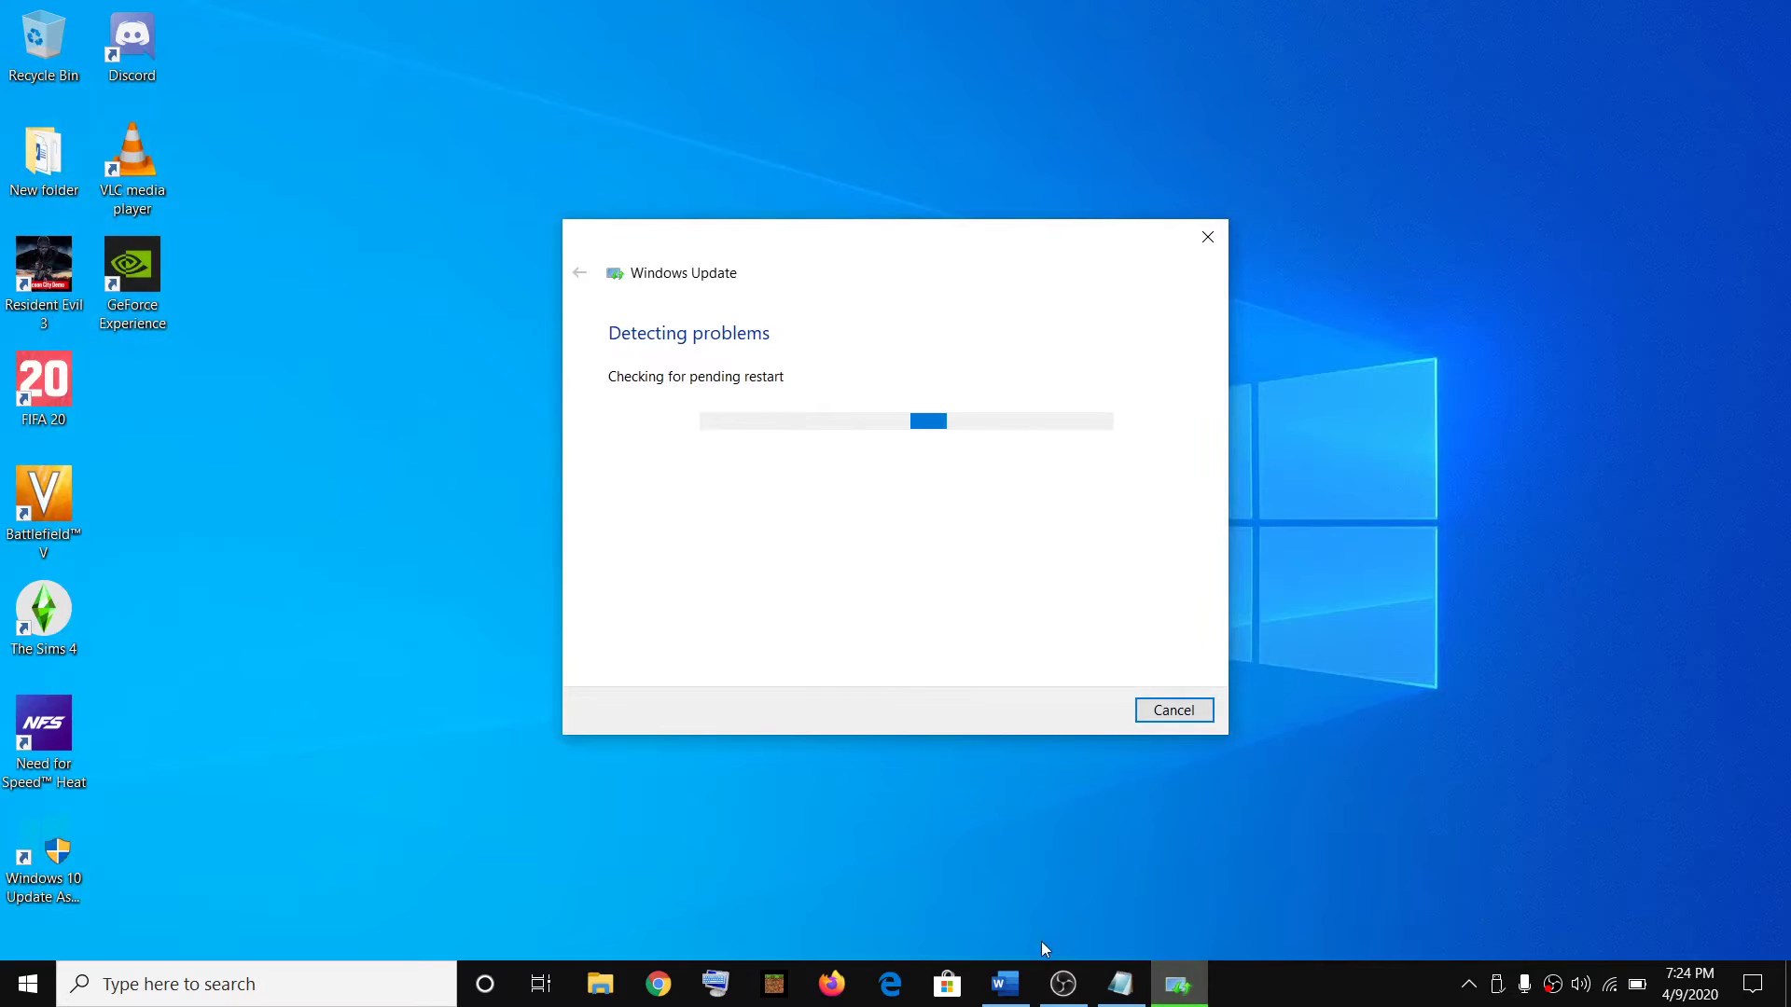
Step: Open Windows PowerShell as administrator
left_click(181, 989)
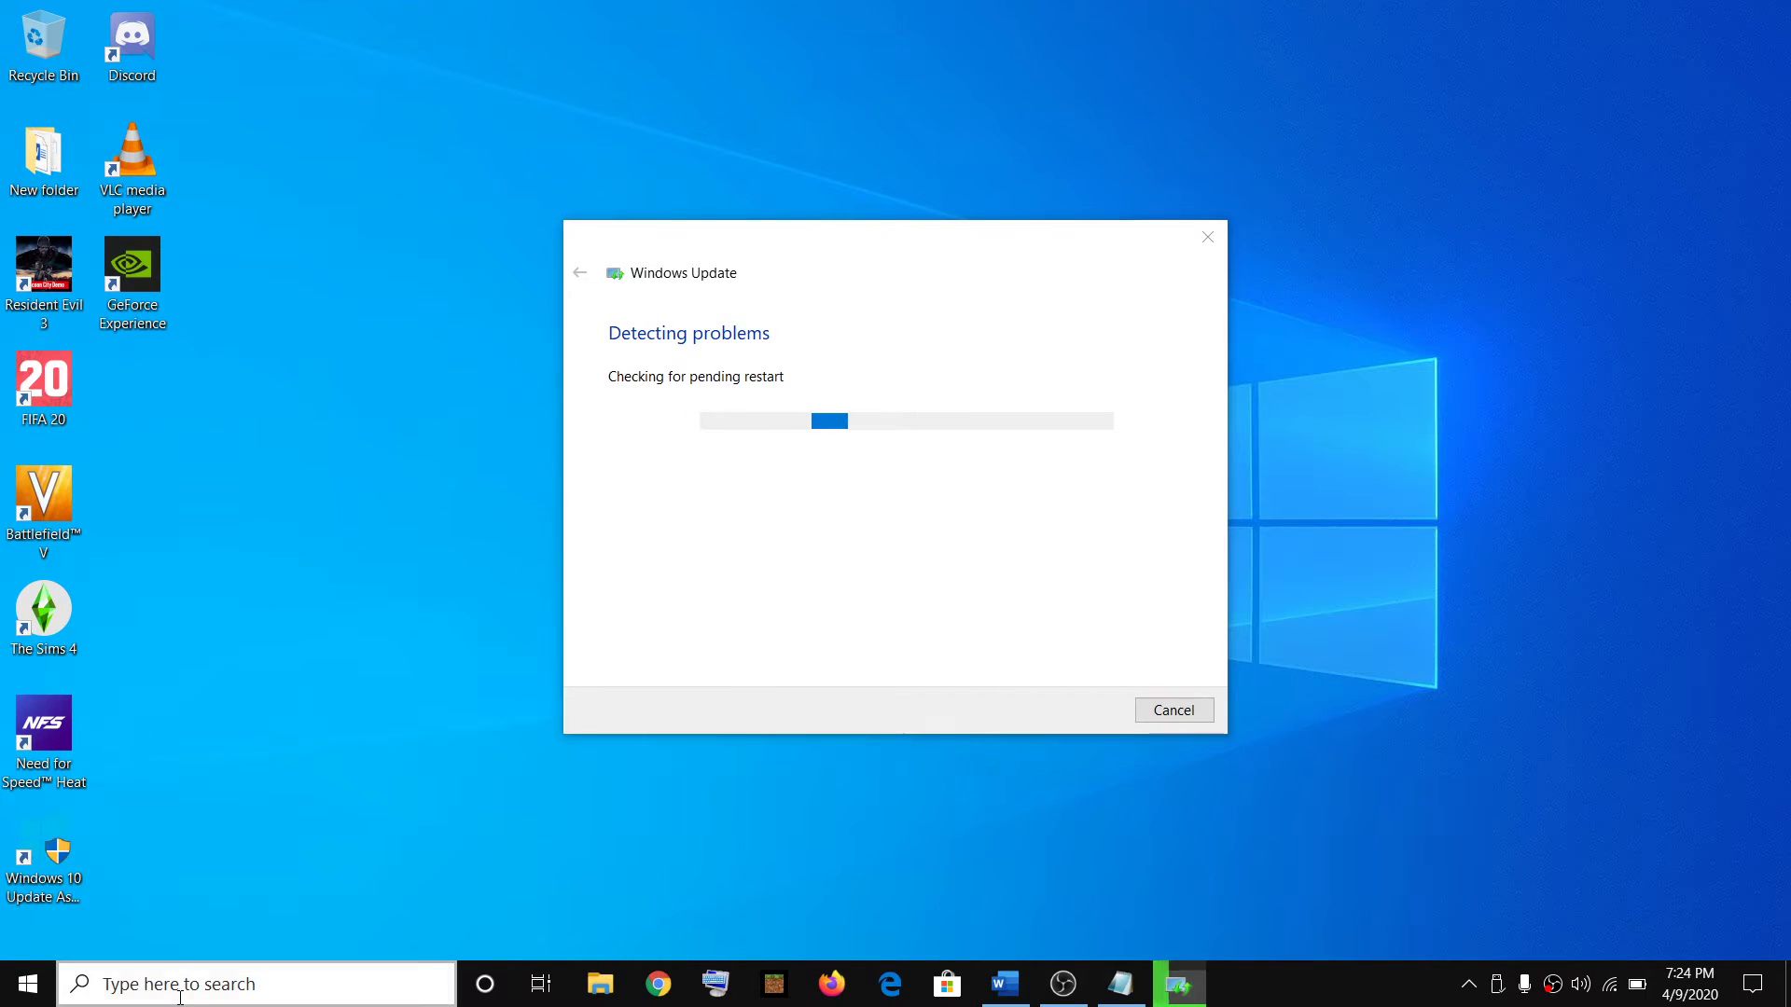
type("power")
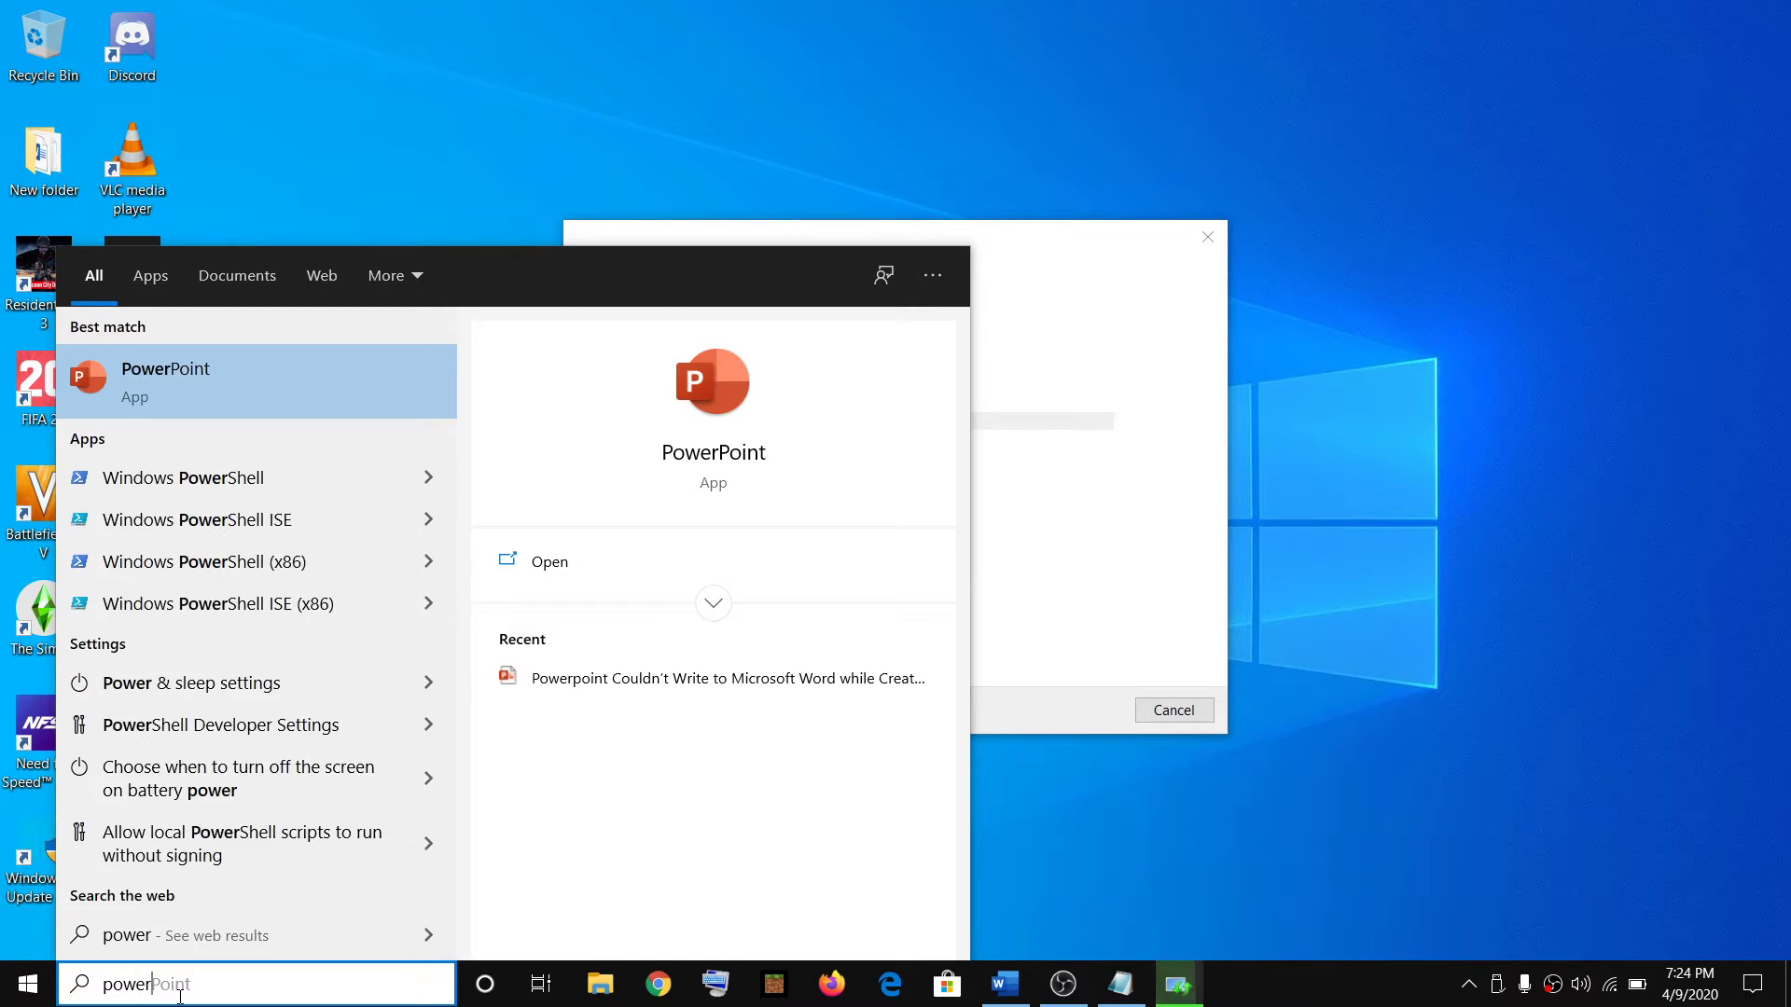
type("shell")
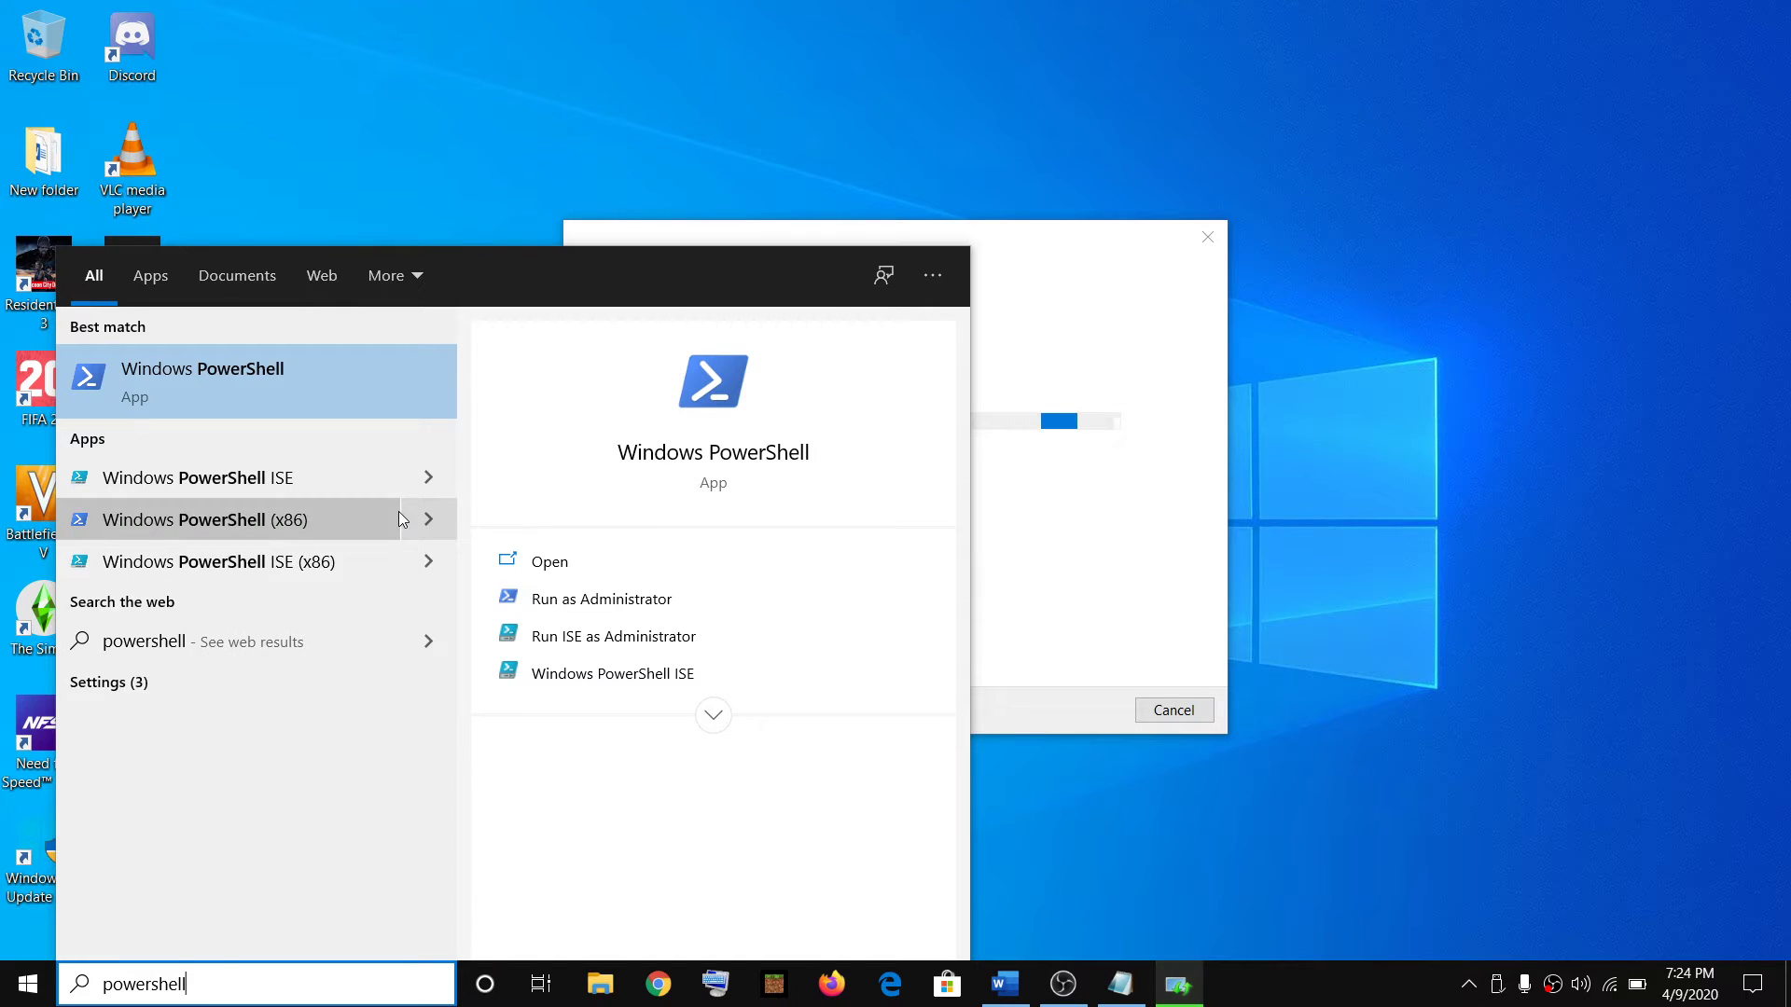
right_click(239, 392)
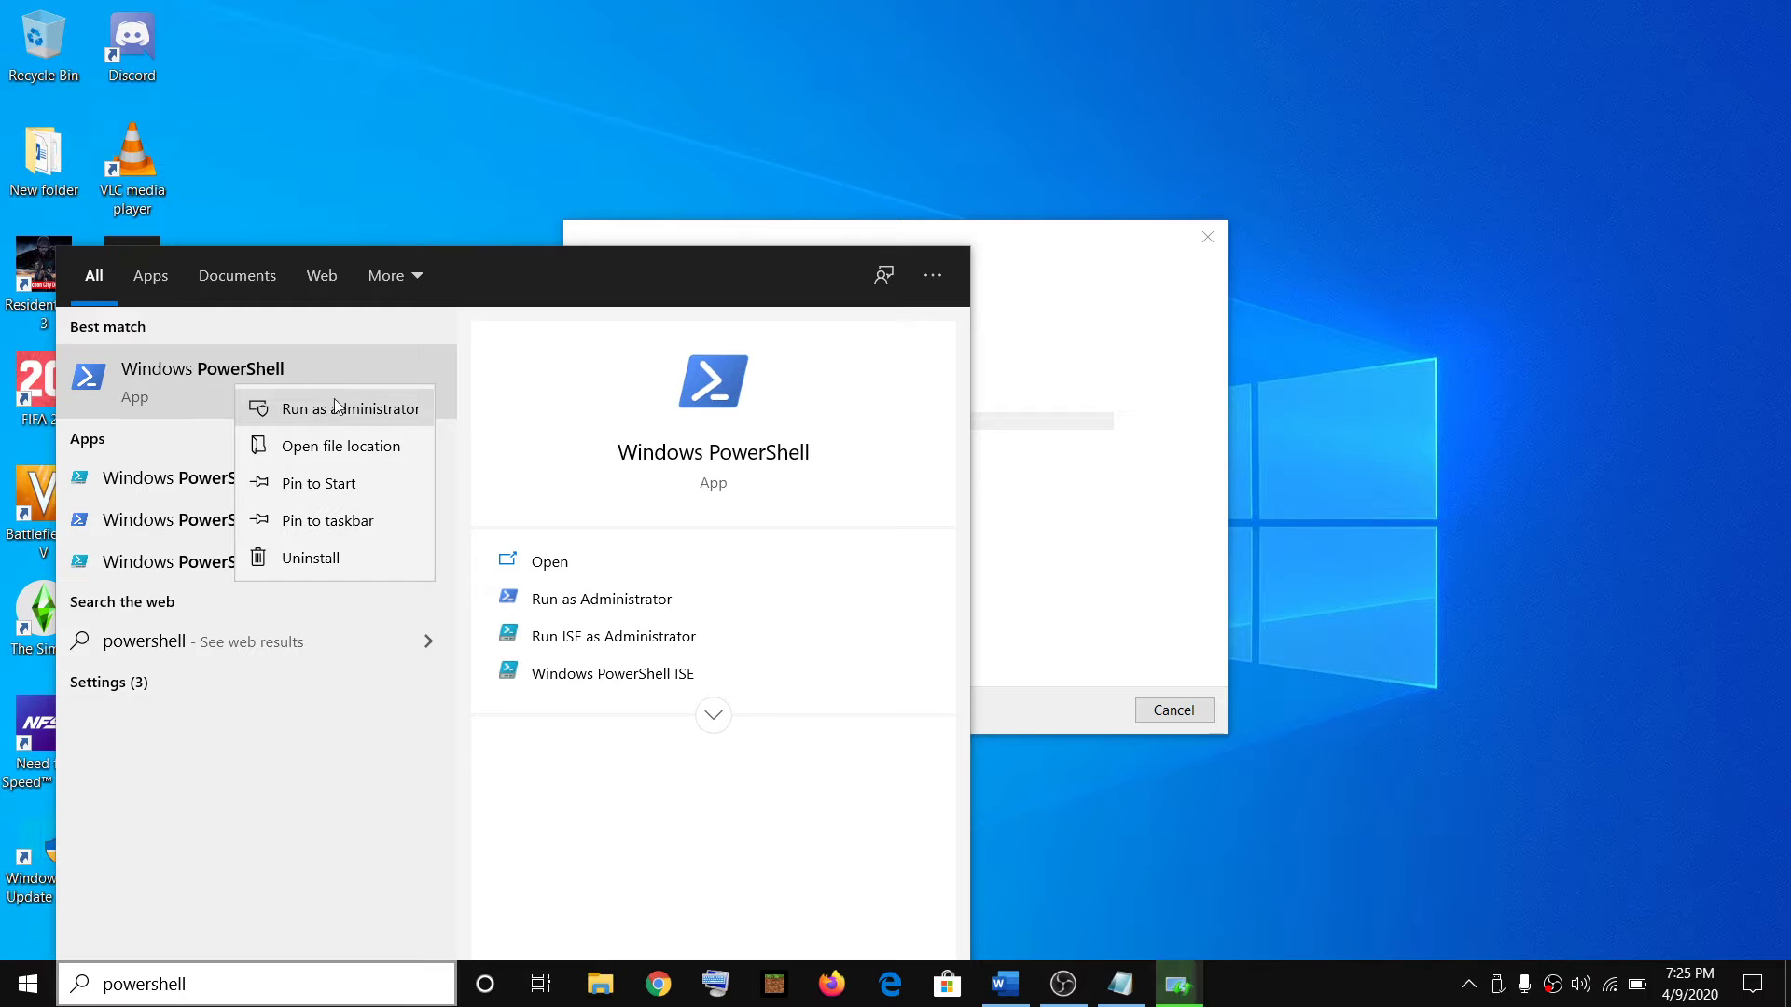
left_click(351, 410)
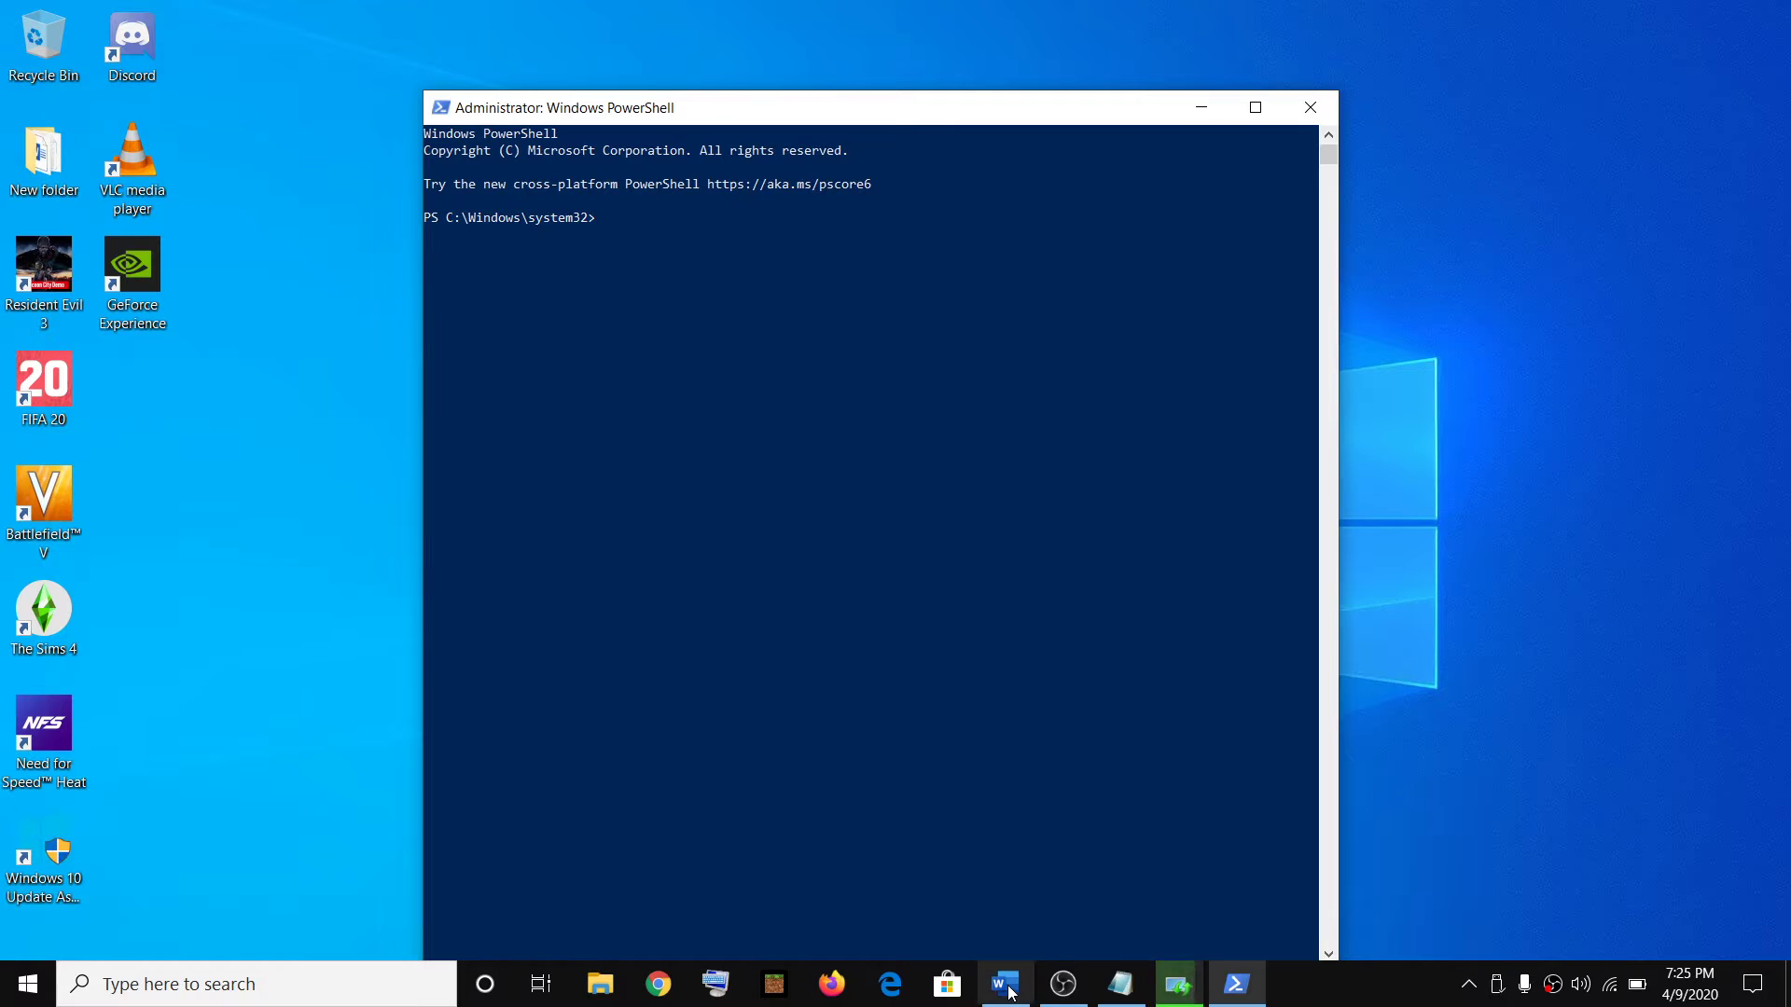
Step: Switch to Word and examine the net stop, ren and net start commands listed in the document
left_click(1010, 991)
scroll(1079, 705, "down", 3)
left_click_drag(529, 557, 659, 654)
left_click_drag(658, 653, 701, 674)
scroll(518, 649, "down", 1)
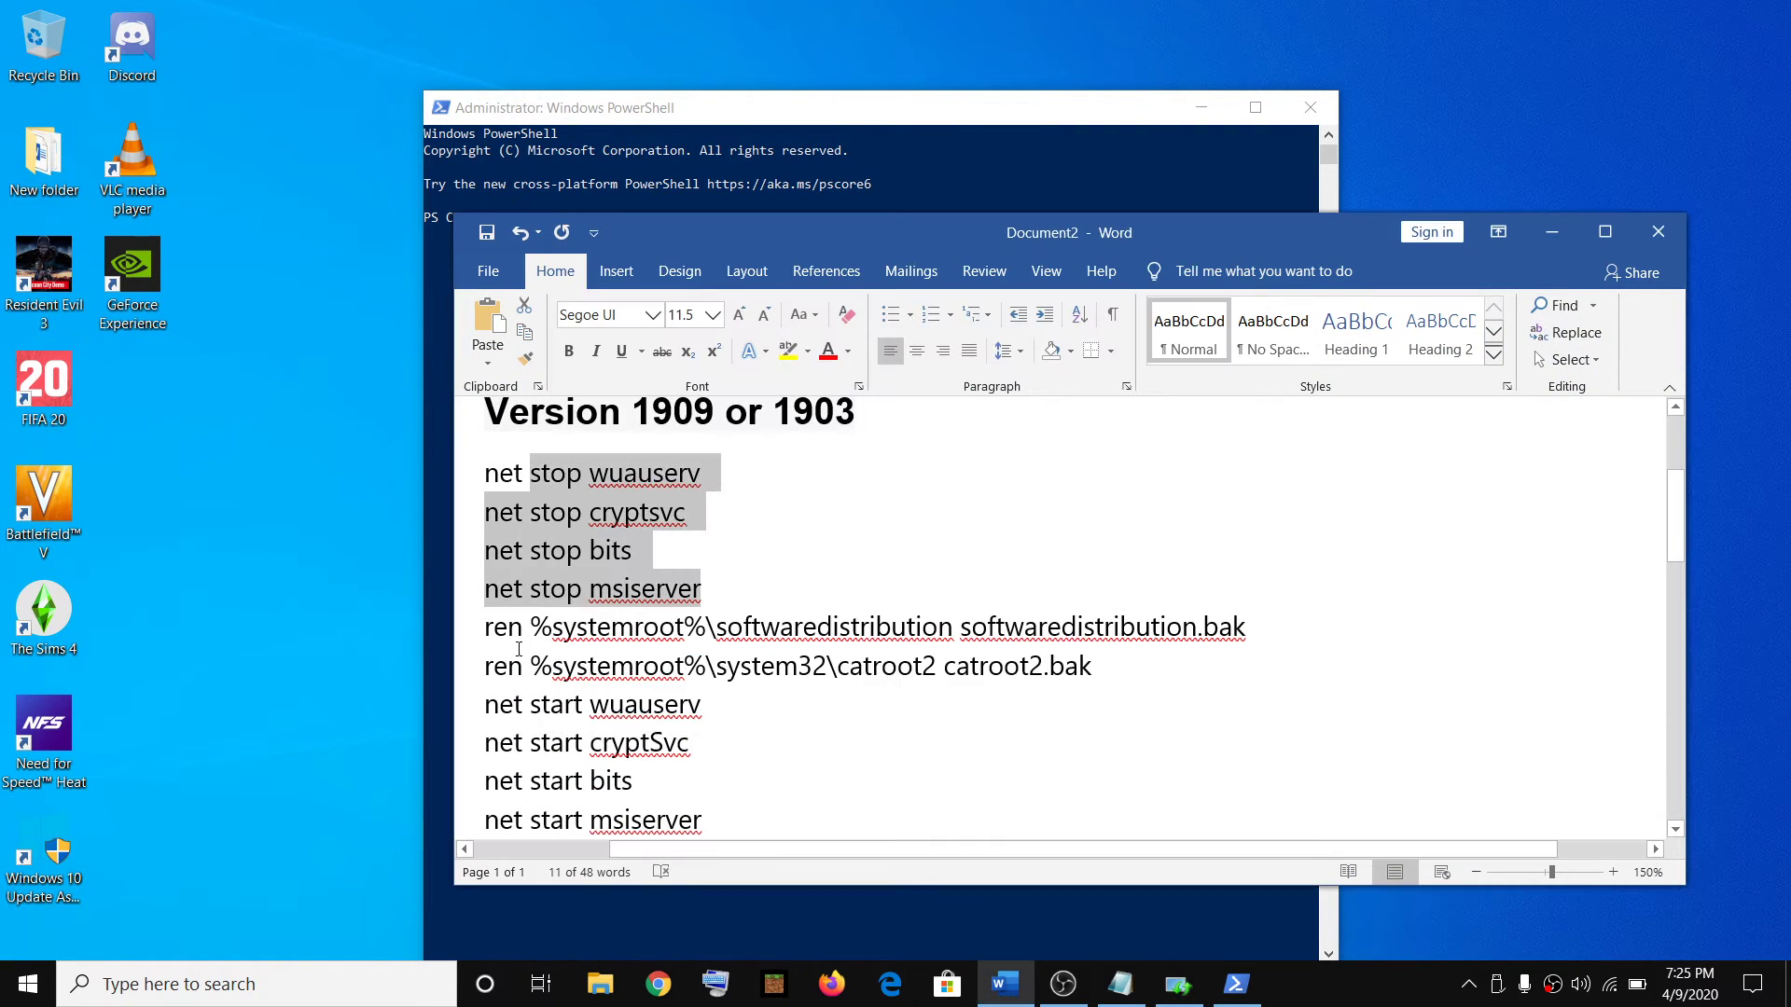
left_click_drag(490, 706, 733, 821)
scroll(760, 737, "down", 1)
scroll(772, 736, "up", 3)
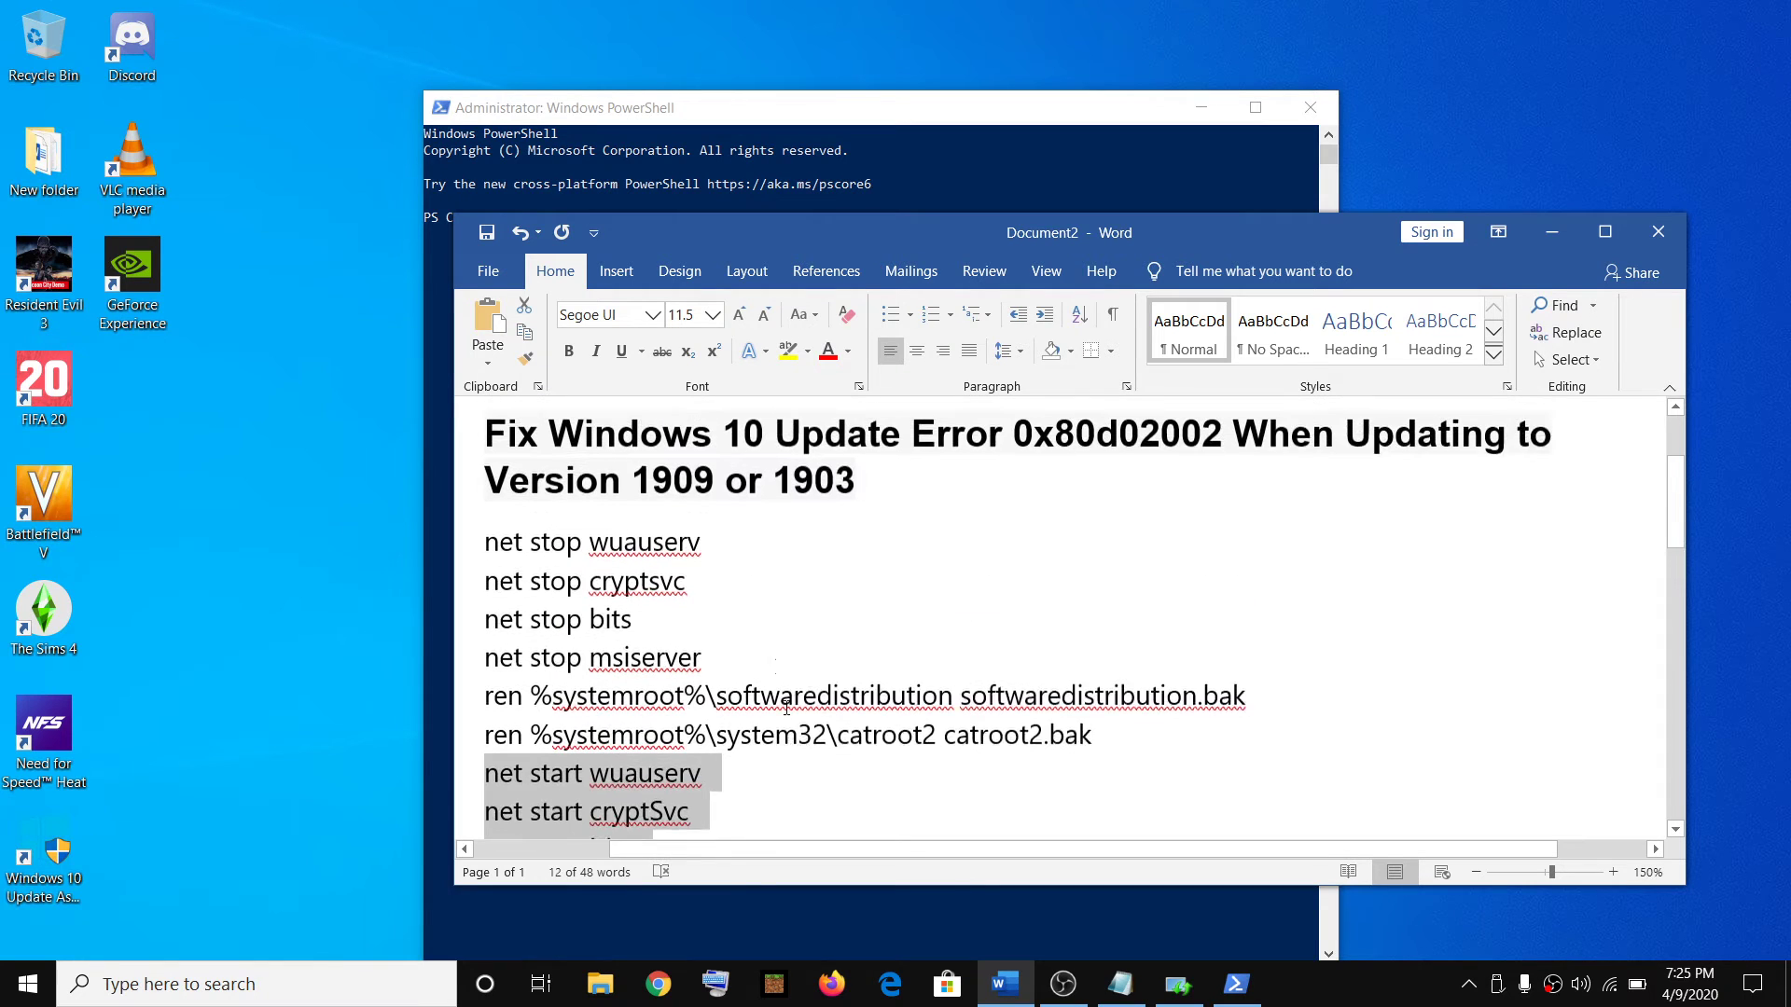
left_click(777, 668)
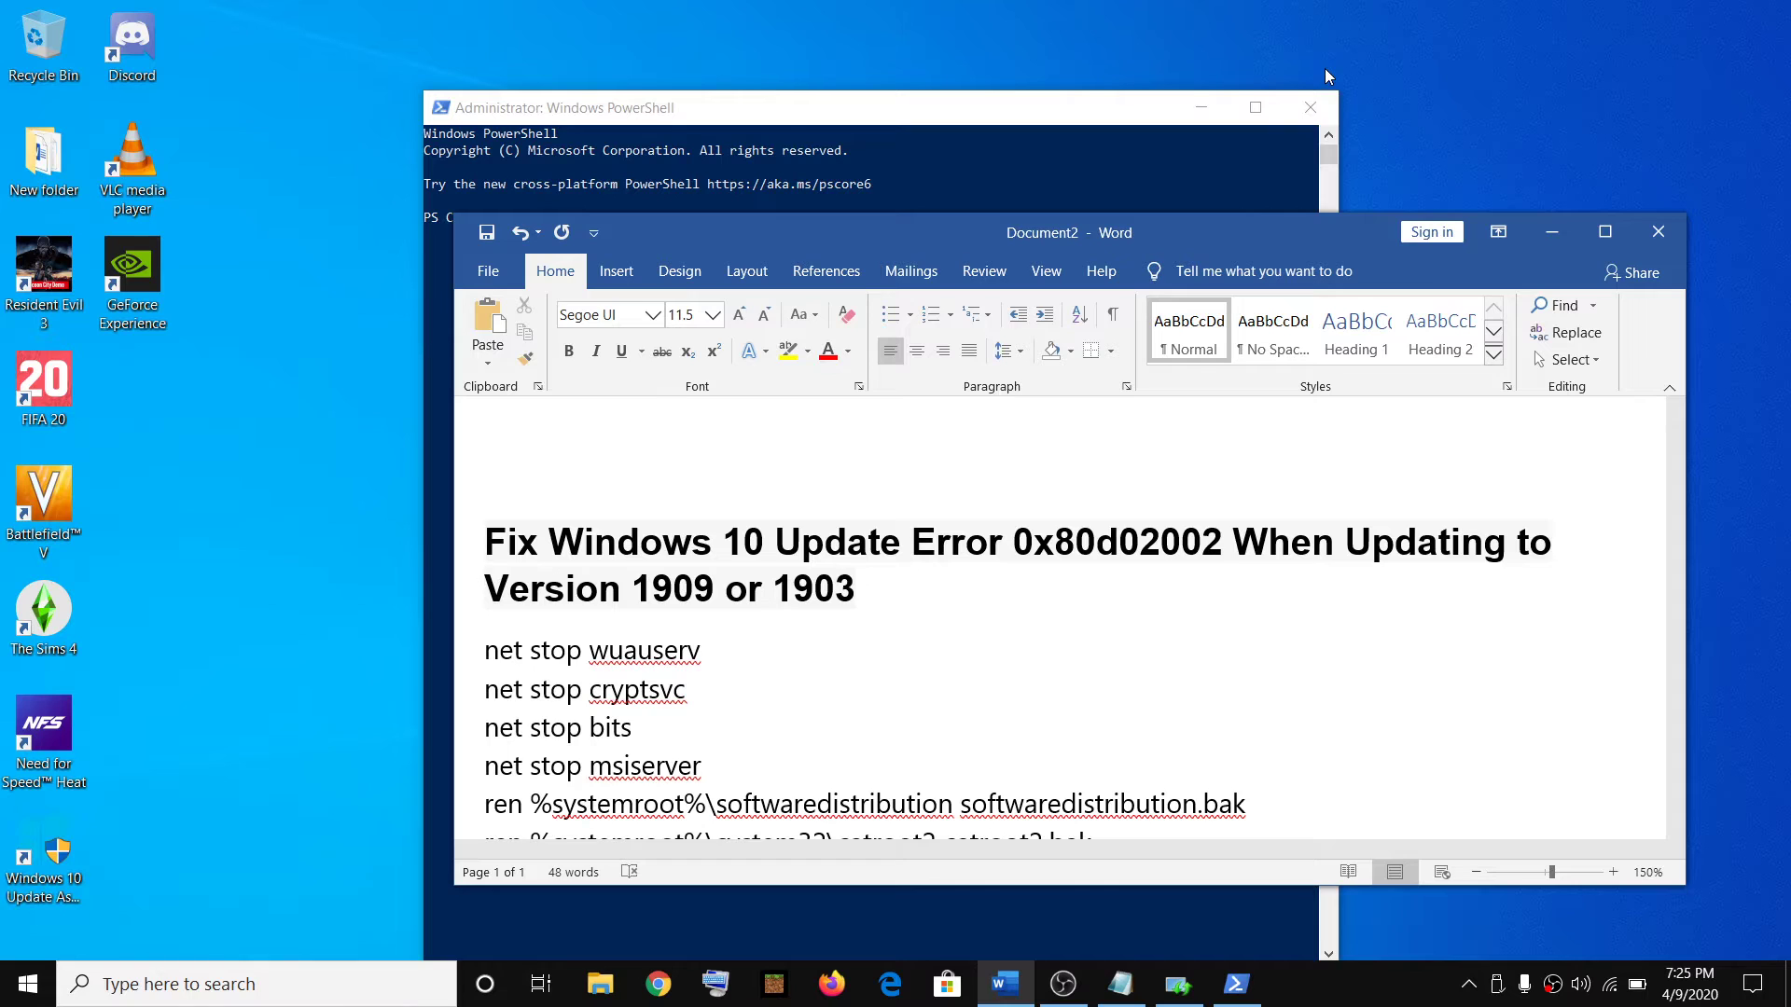
Step: Copy the net stop wuauserv command from the document and close the PowerShell and Windows Update troubleshooter windows
left_click(1201, 107)
left_click_drag(821, 650, 512, 644)
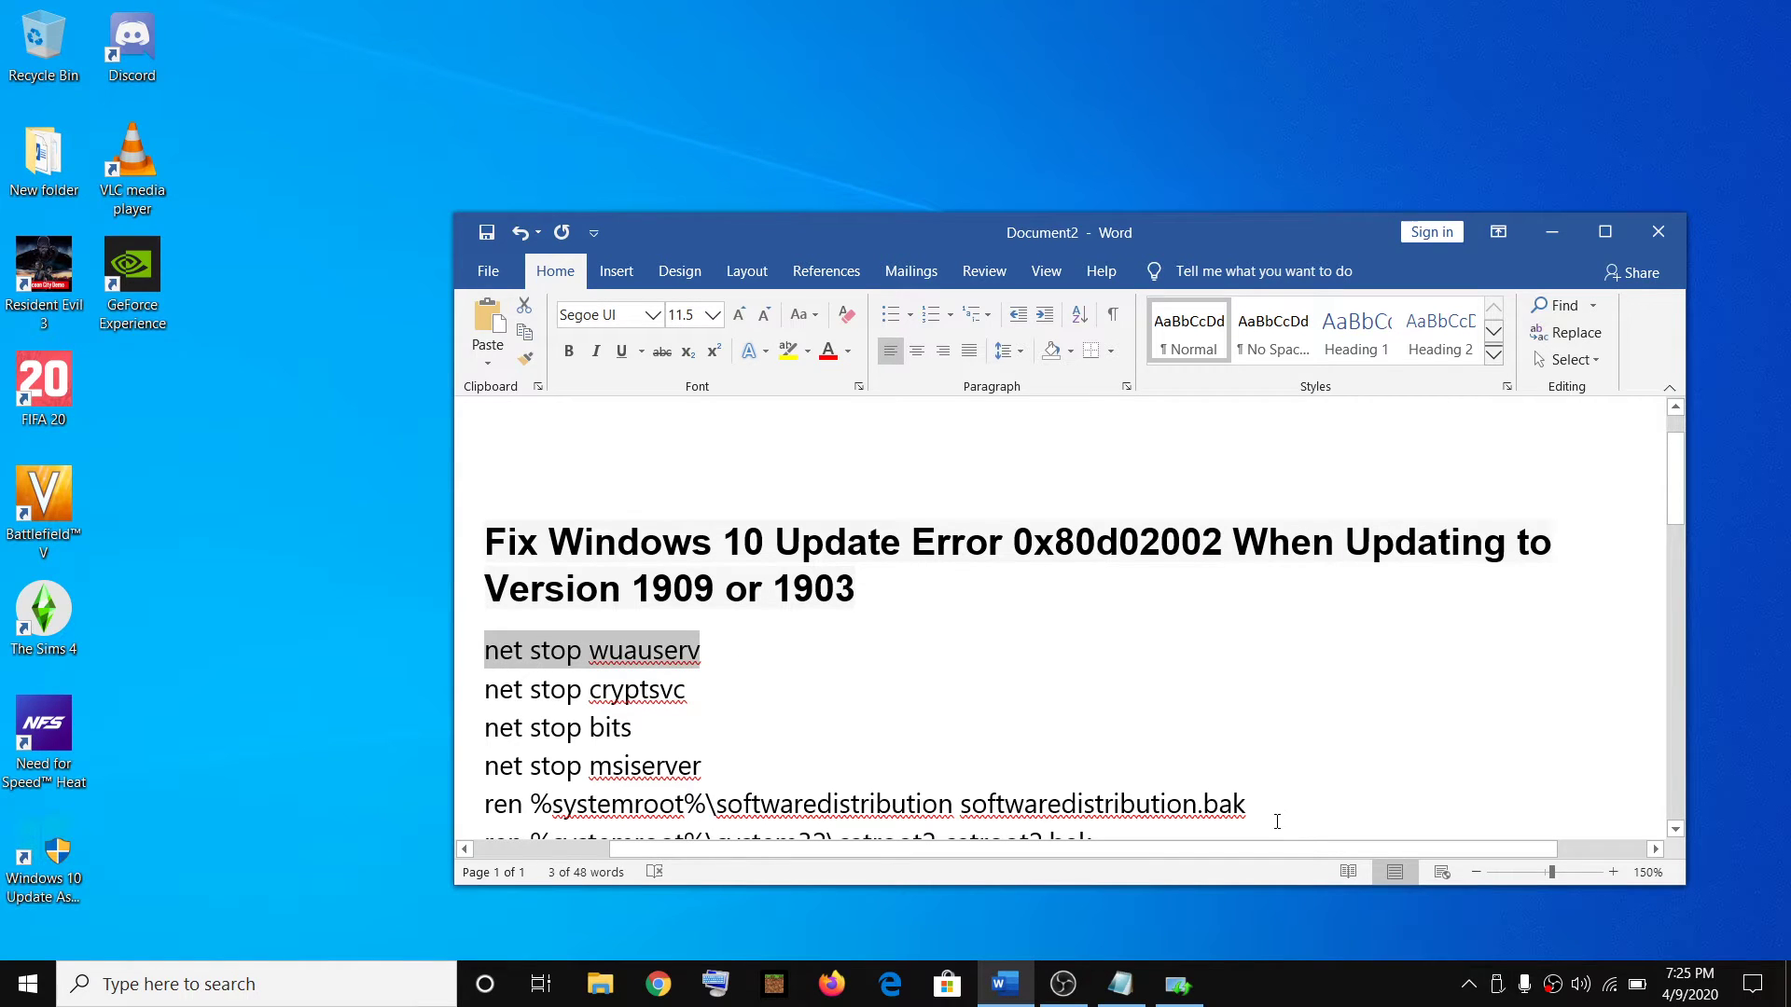
left_click(1179, 984)
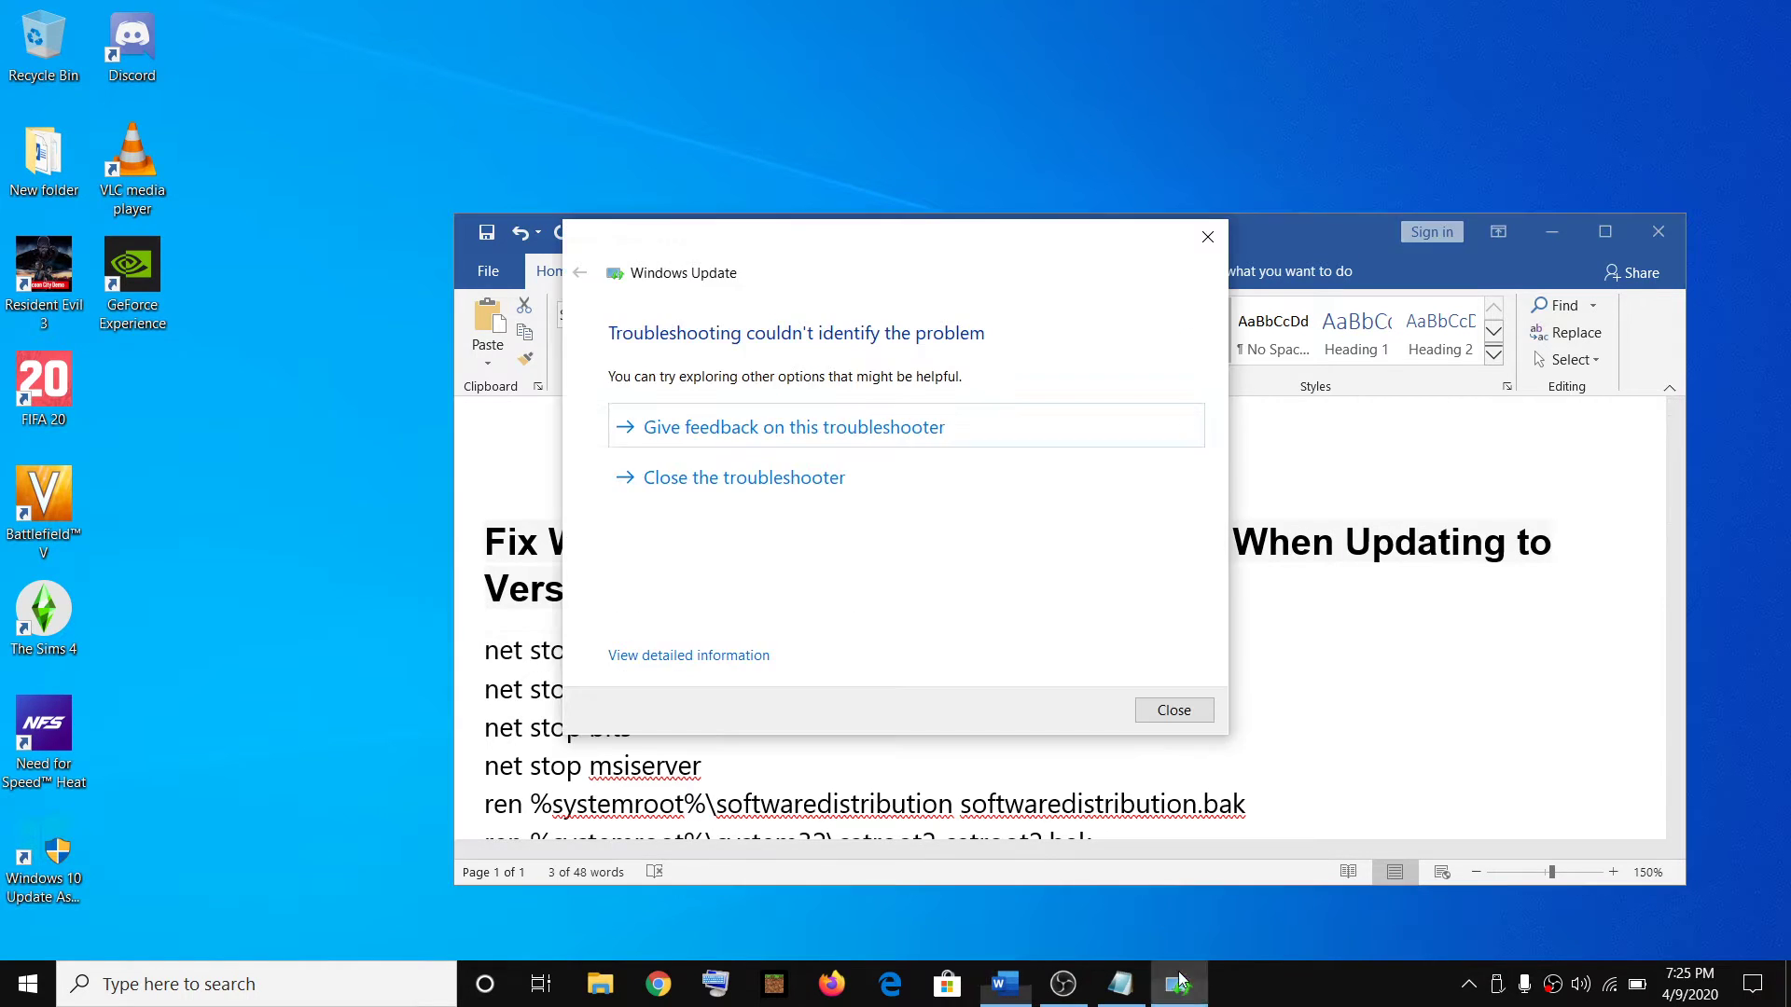
left_click(1220, 244)
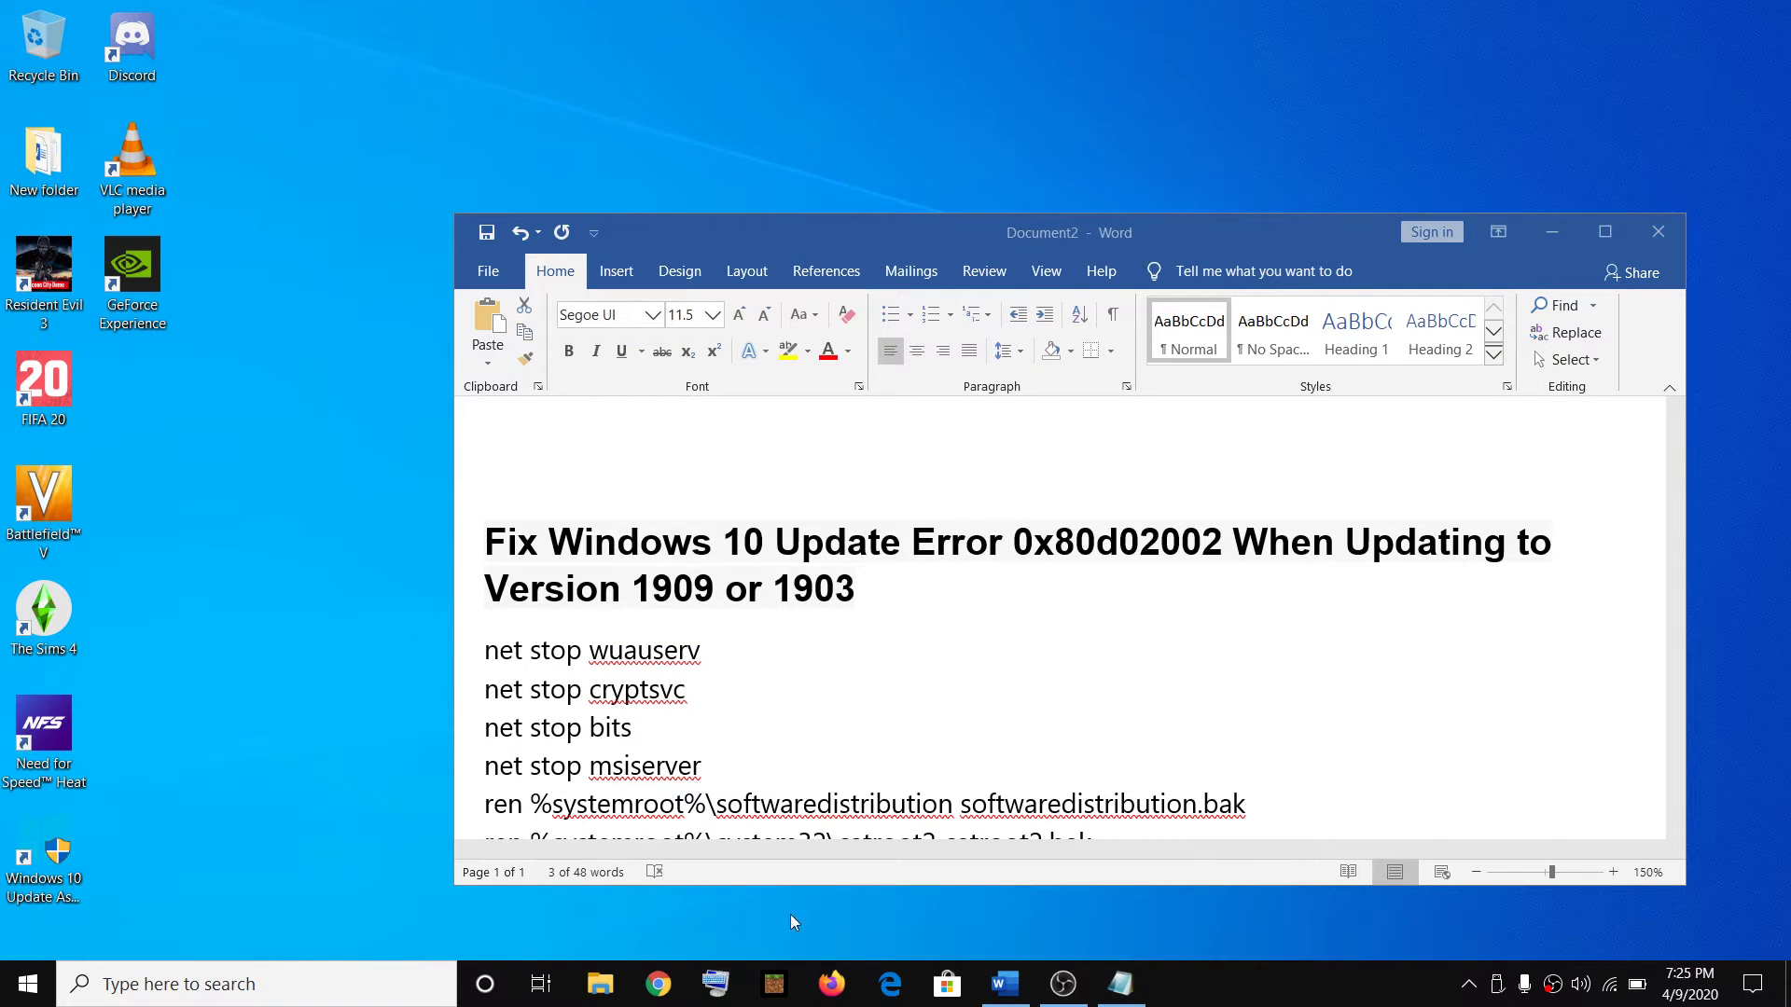
Step: Start Windows PowerShell with administrator rights and run net stop wuauserv
left_click(336, 983)
type("po")
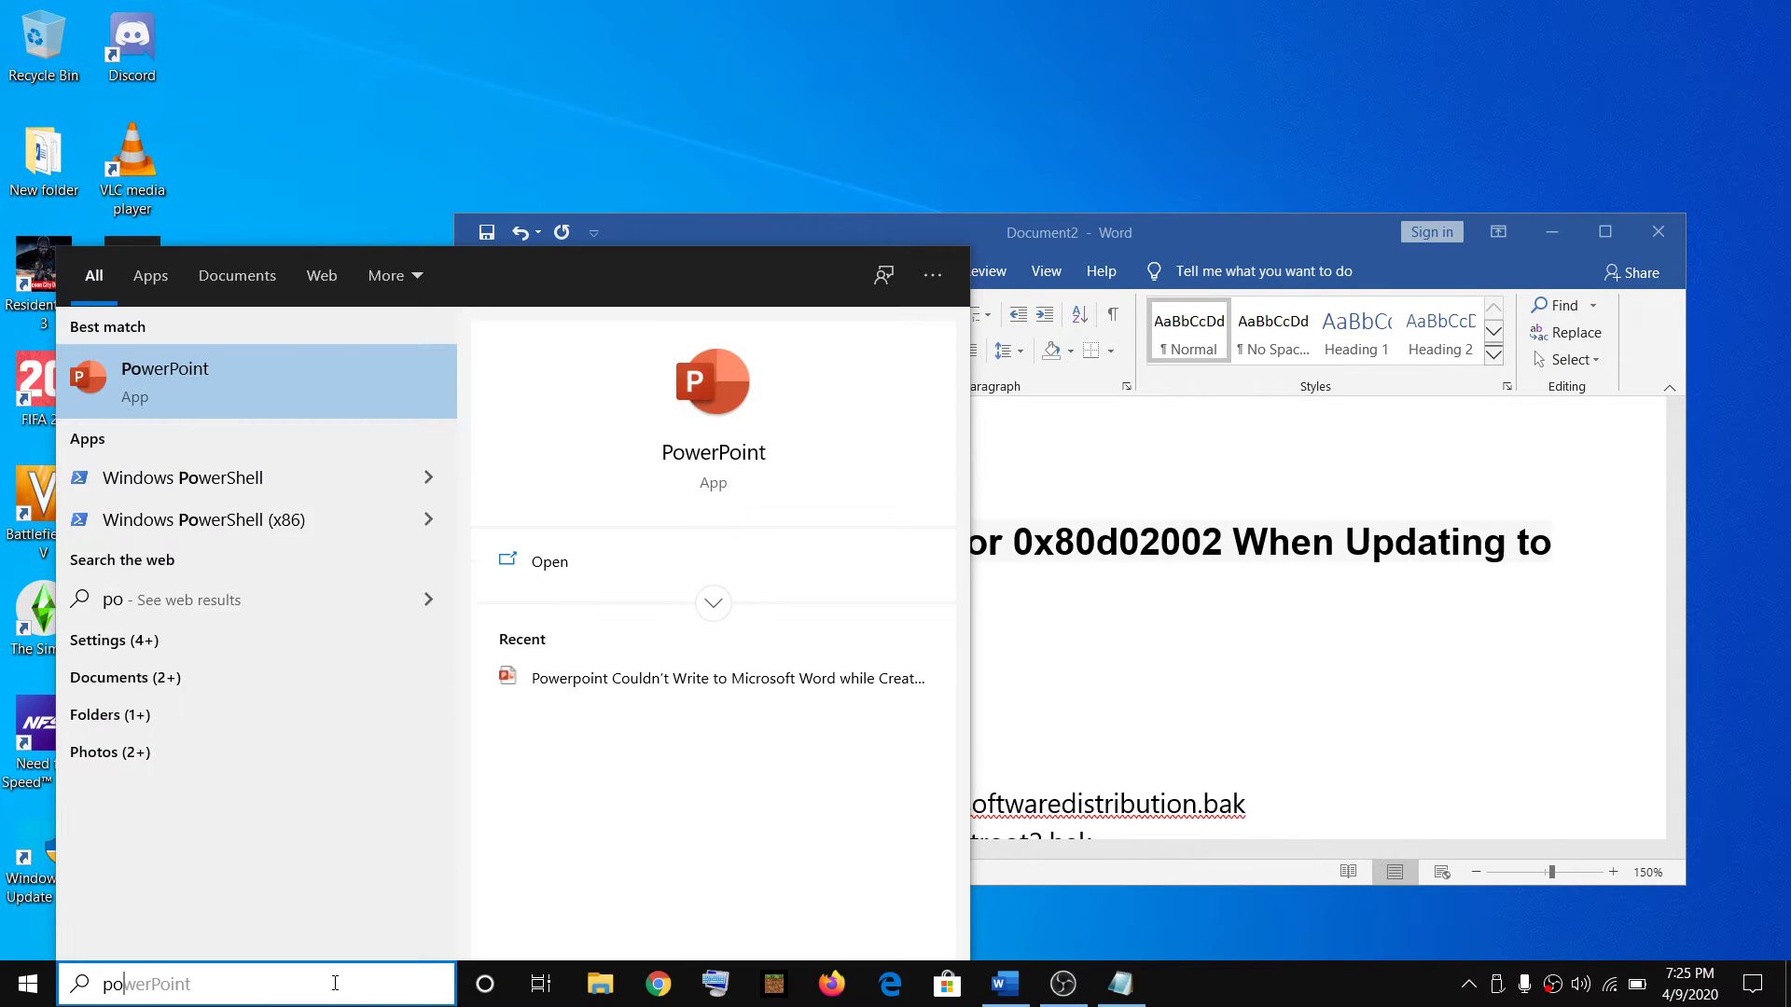
type("wershell")
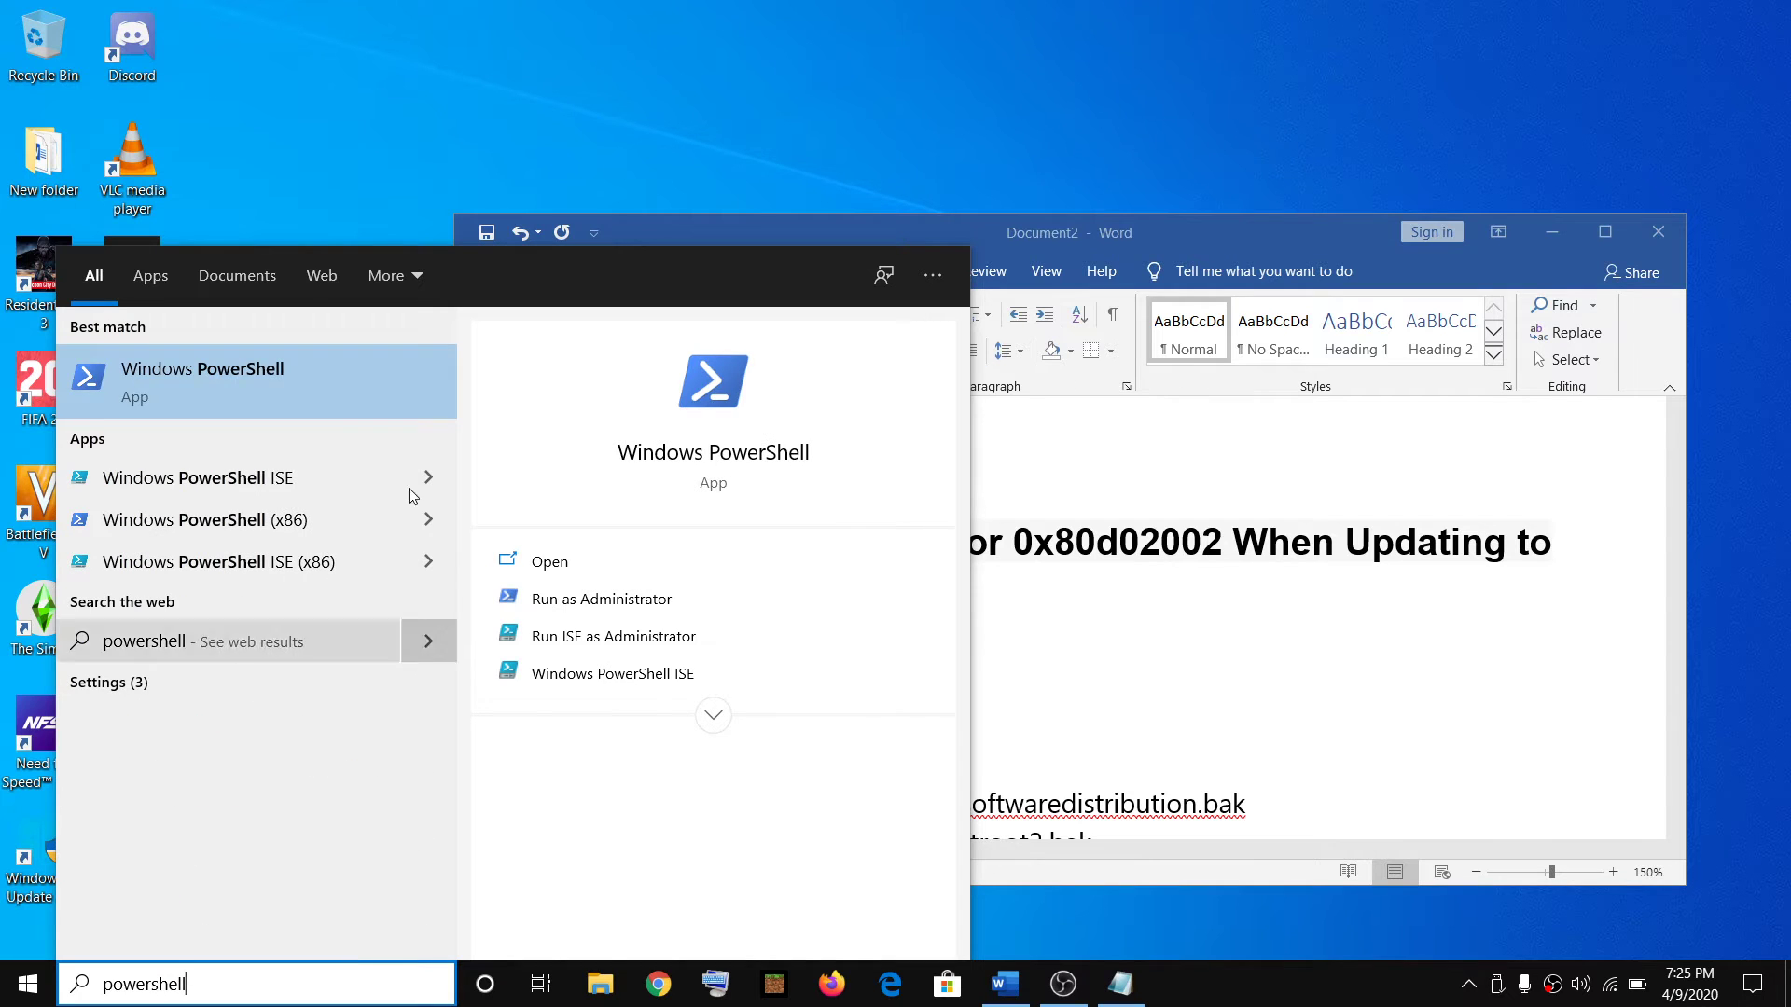
right_click(250, 406)
left_click(310, 433)
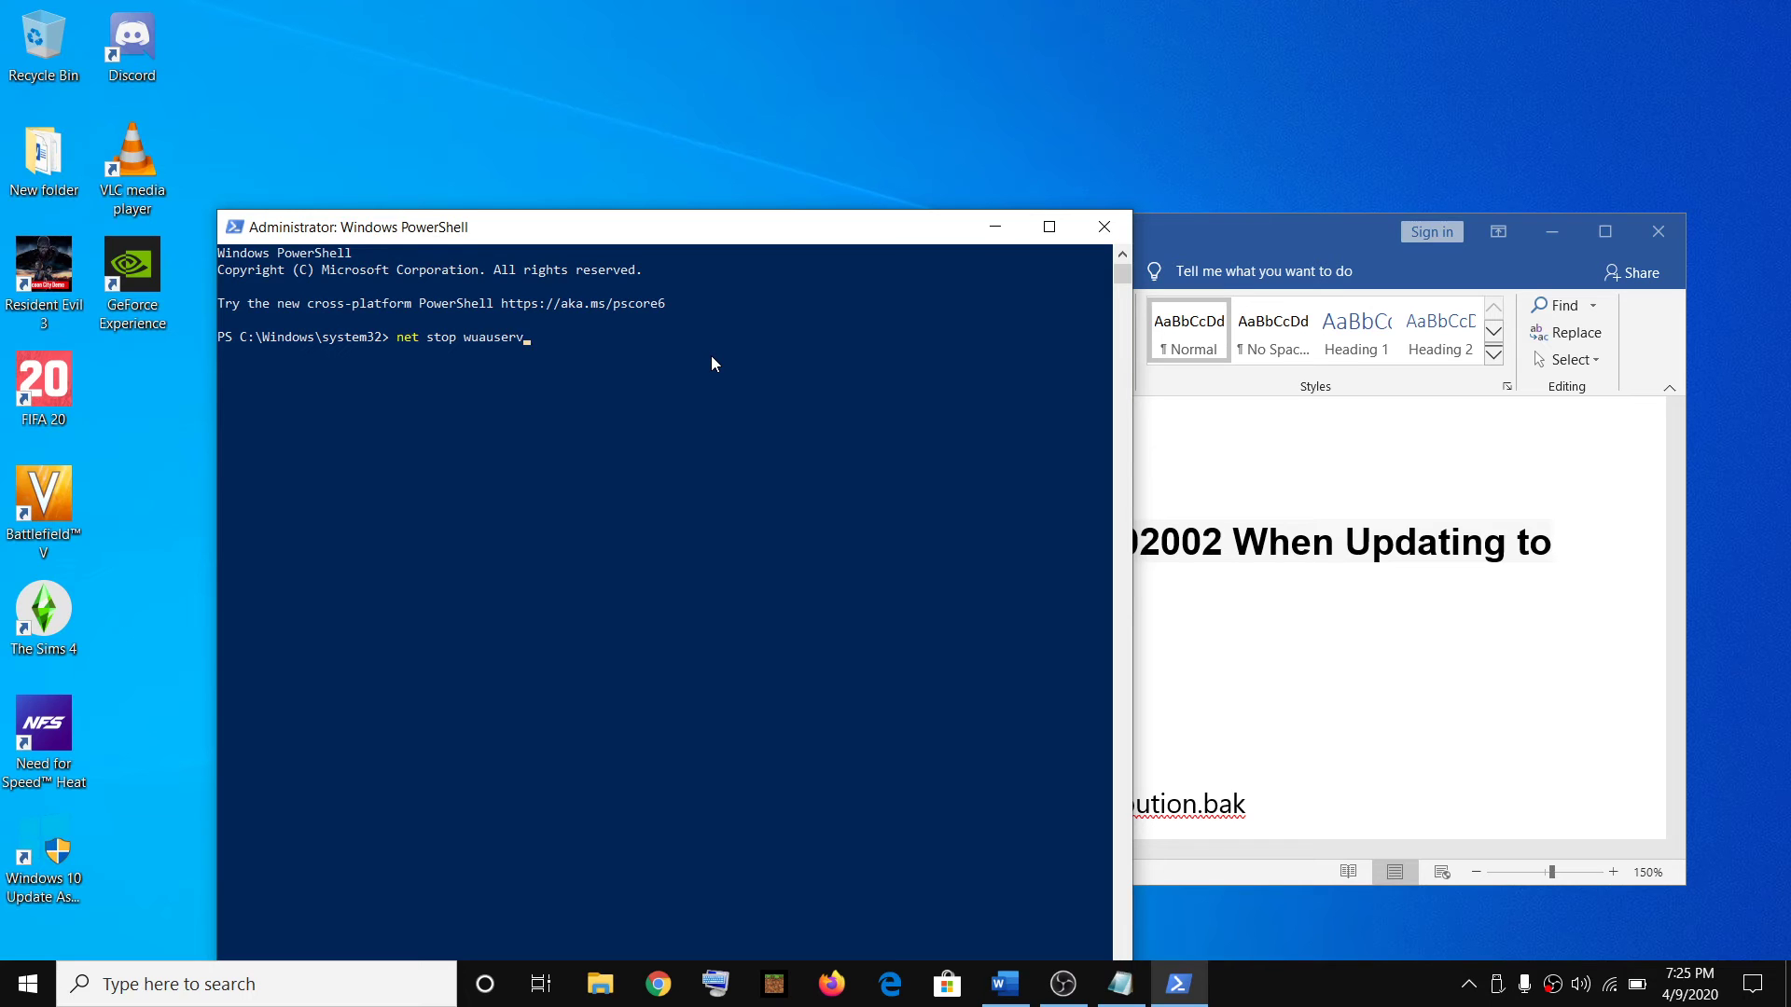
key("Return")
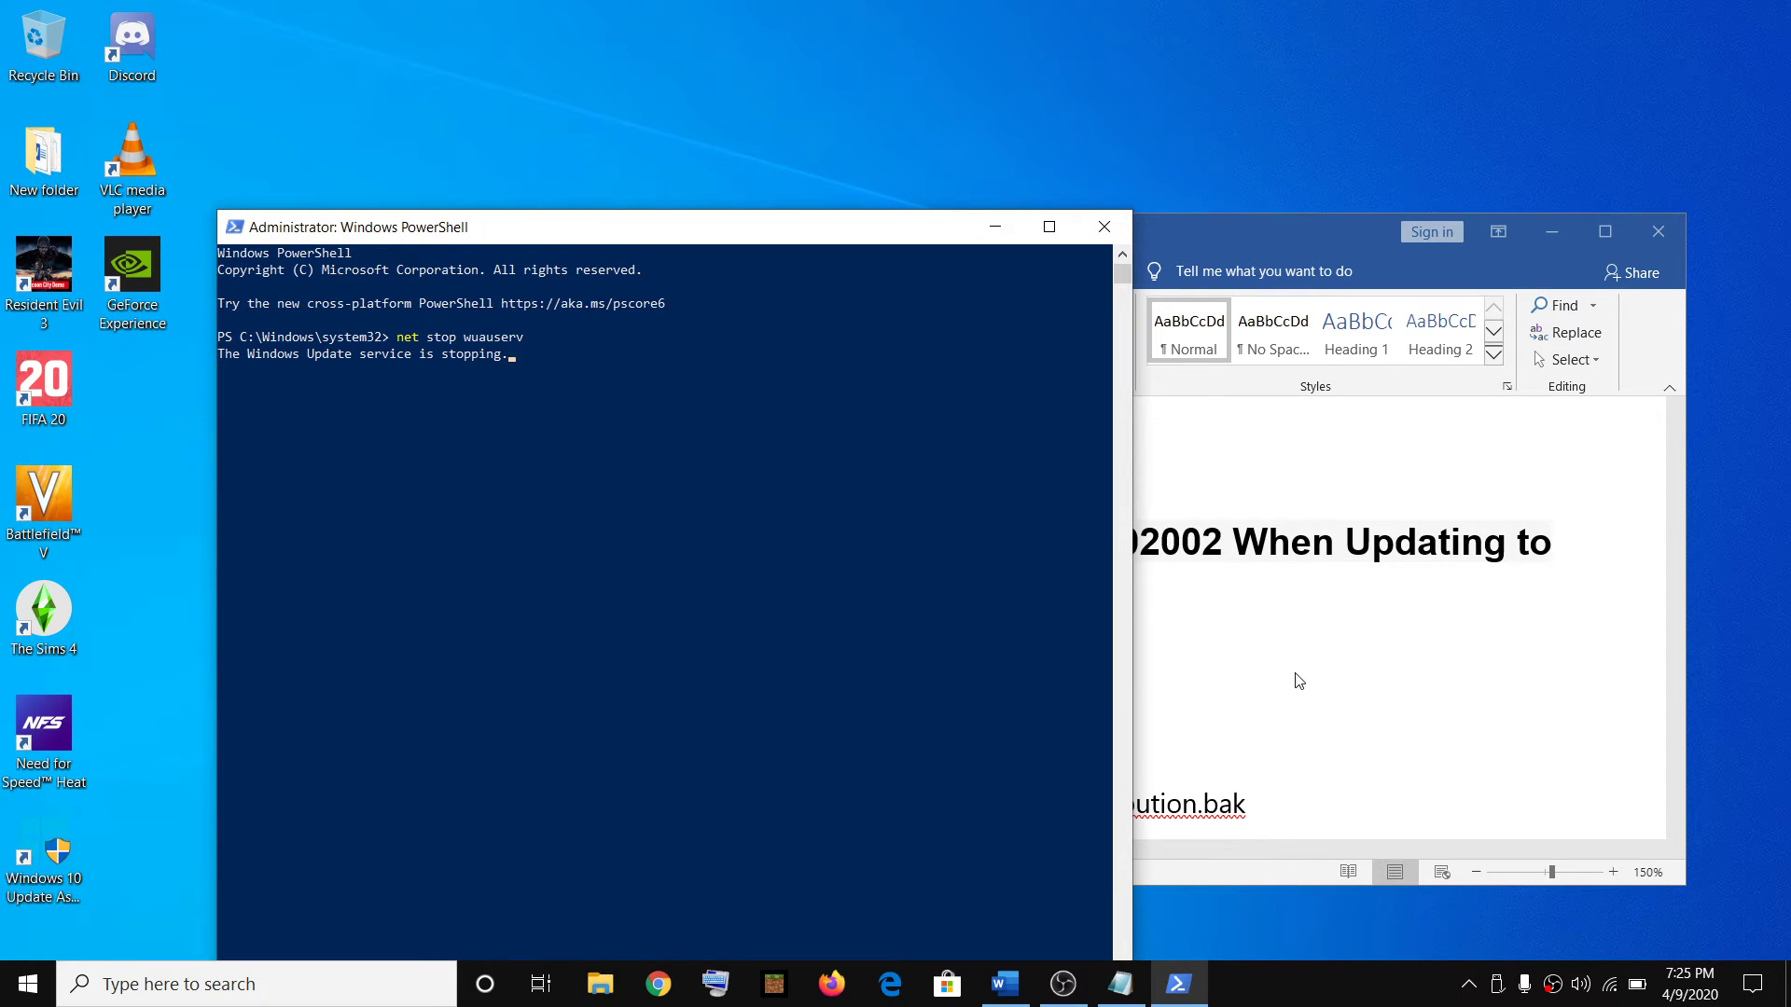
Step: Copy net stop cryptsvc from the Word document and run it in PowerShell
key("alt+Tab")
left_click_drag(689, 691, 486, 692)
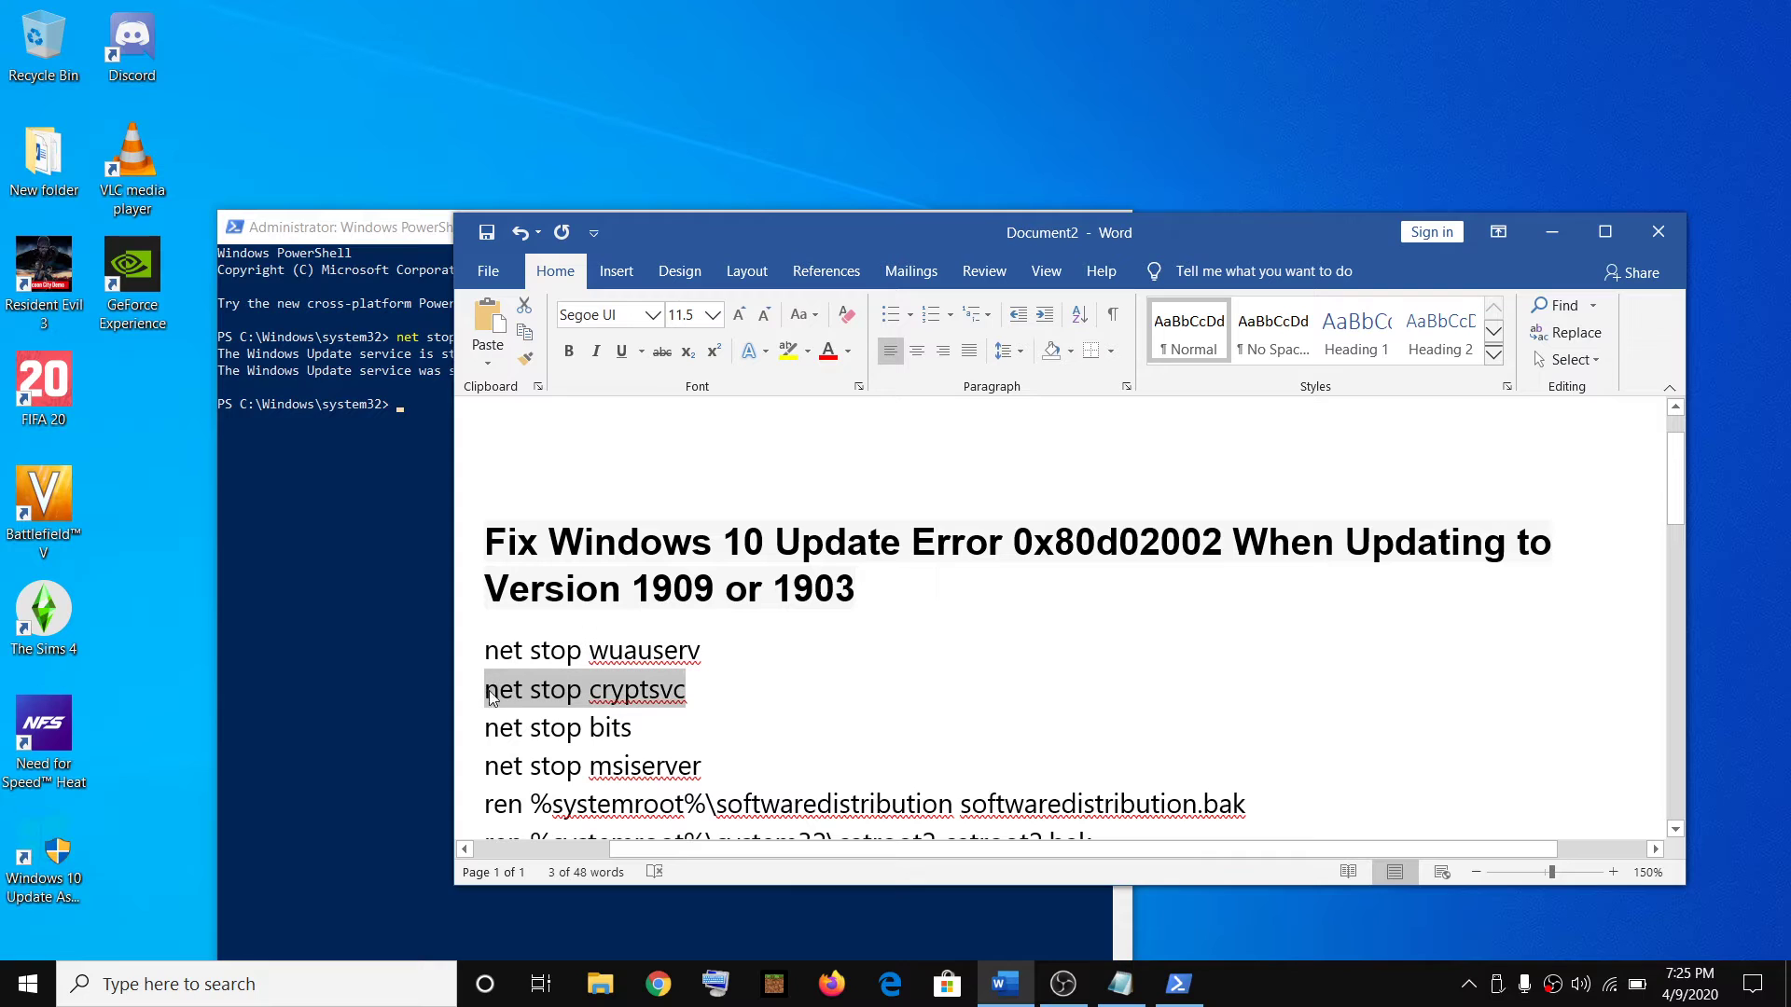
key("ctrl+c")
key("alt+Tab")
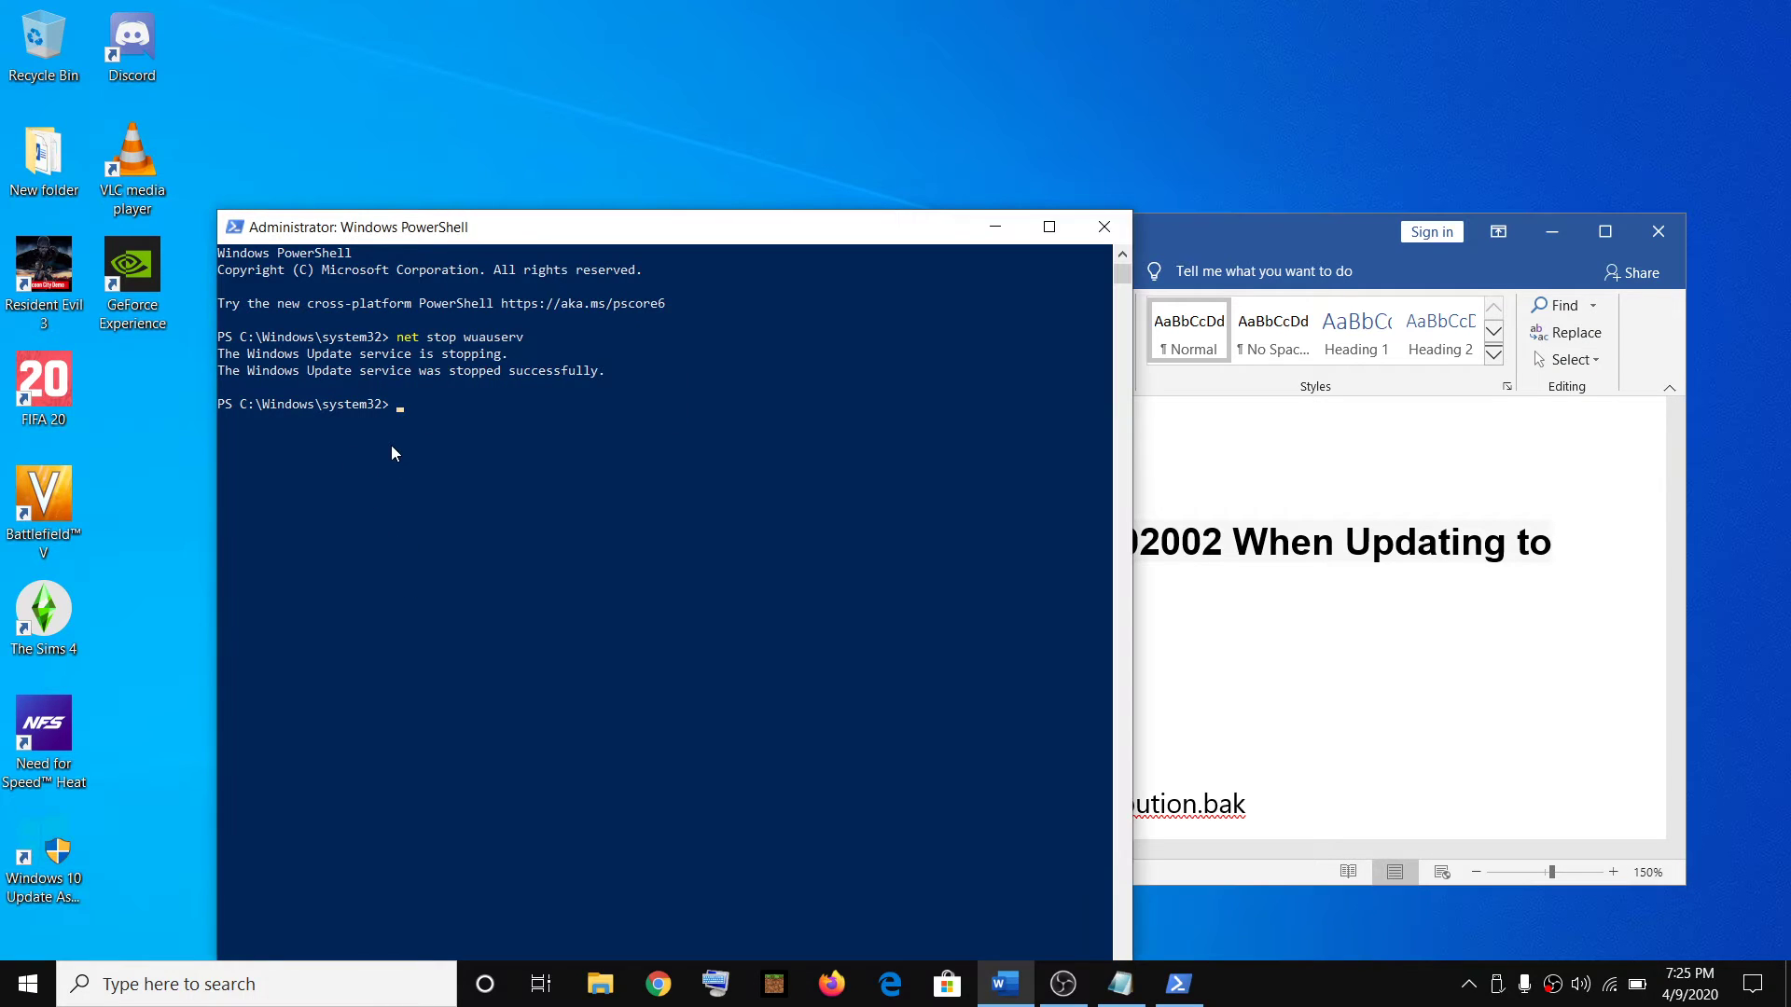
right_click(424, 409)
key("Return")
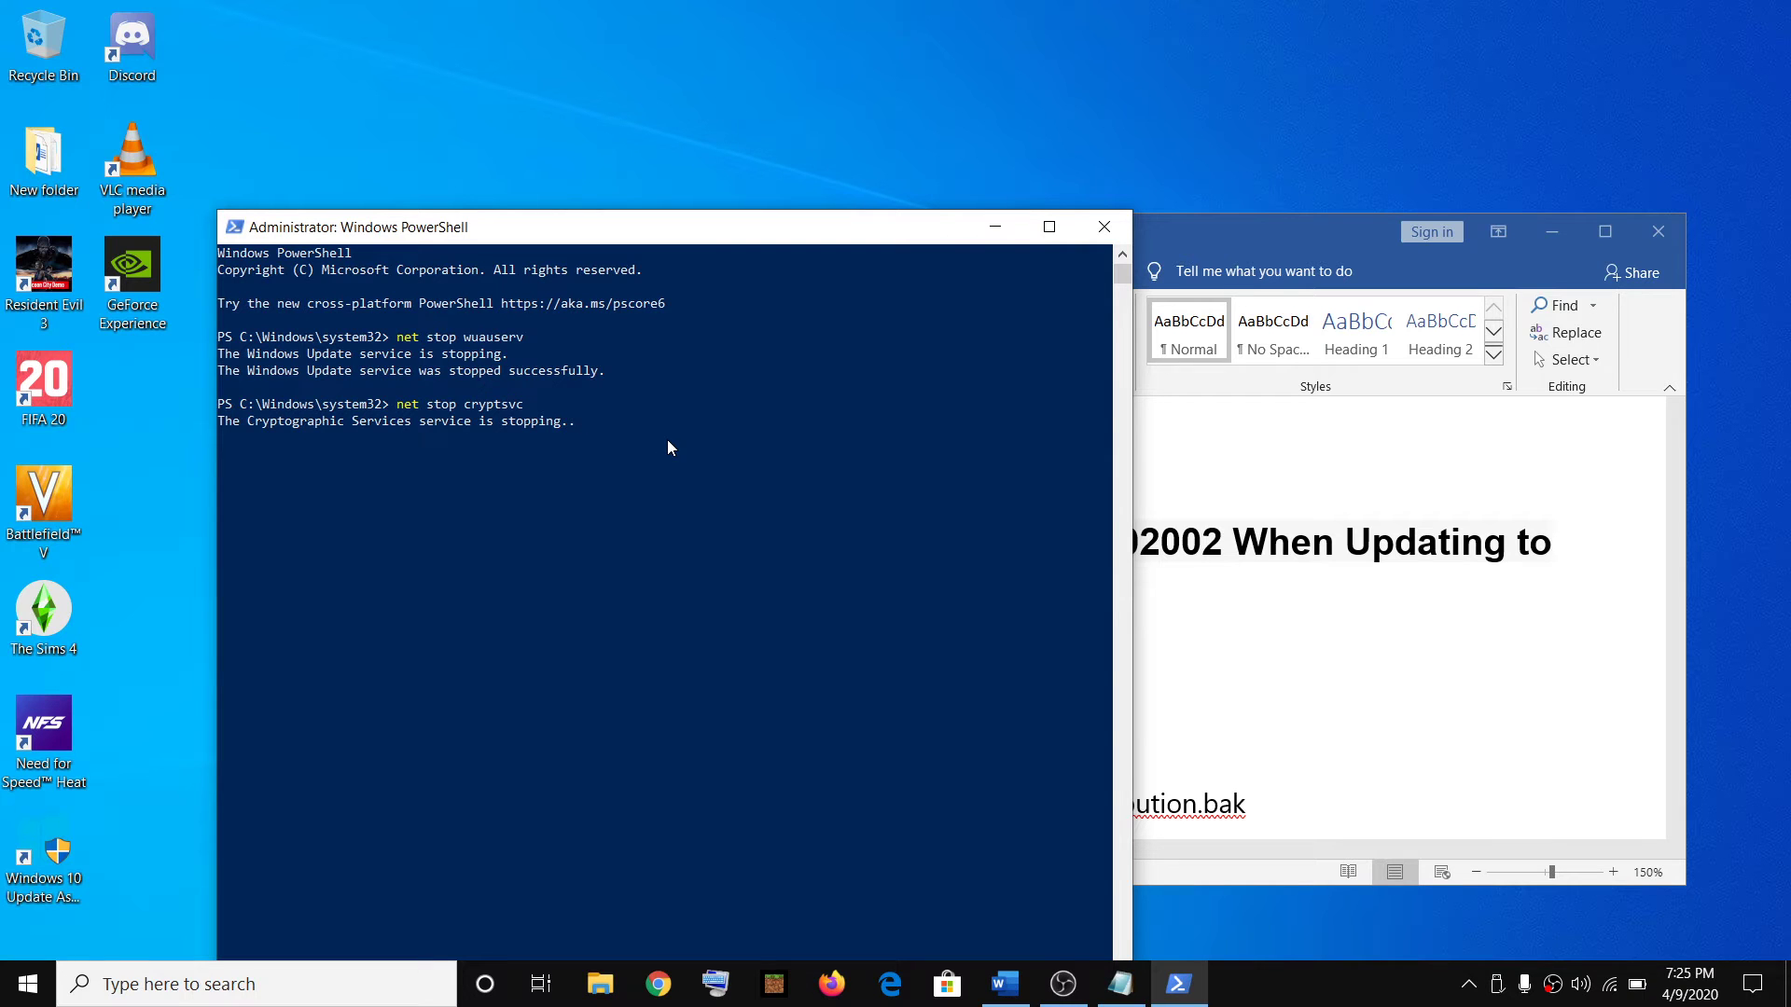
Step: Copy net stop bits from the Word document and run it in PowerShell
key("alt+Tab")
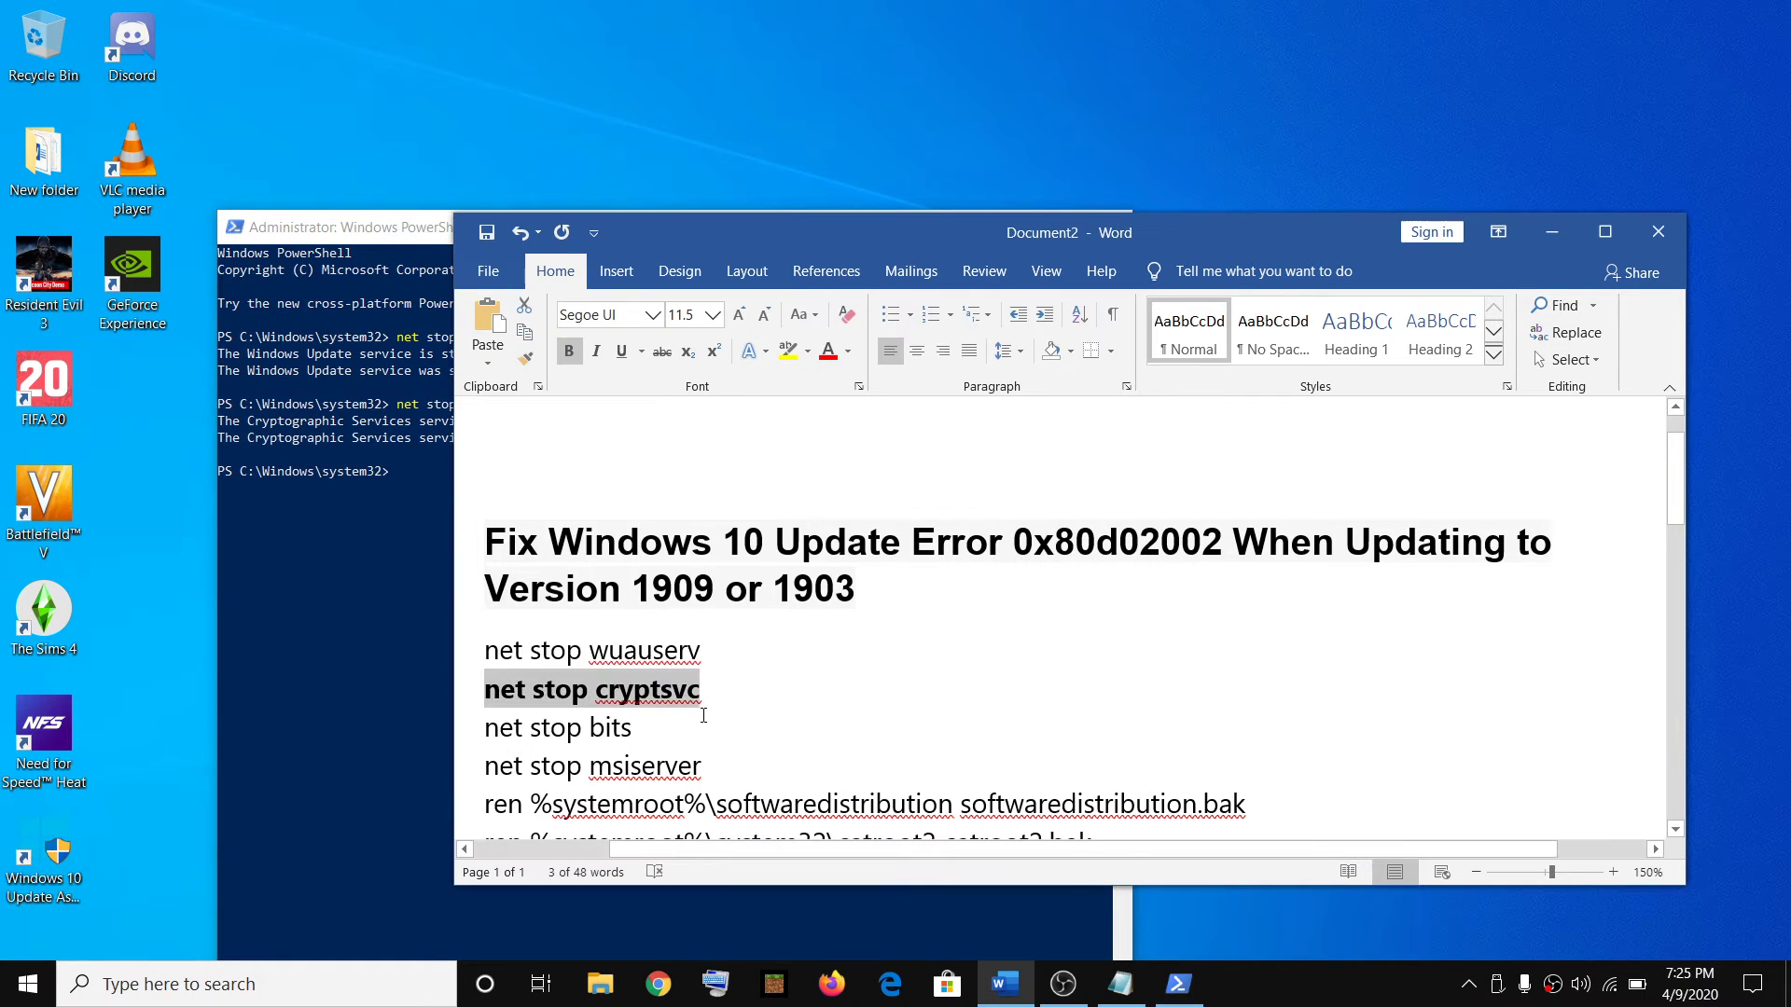
scroll(908, 523, "down", 1)
left_click(473, 644)
key("ctrl+c")
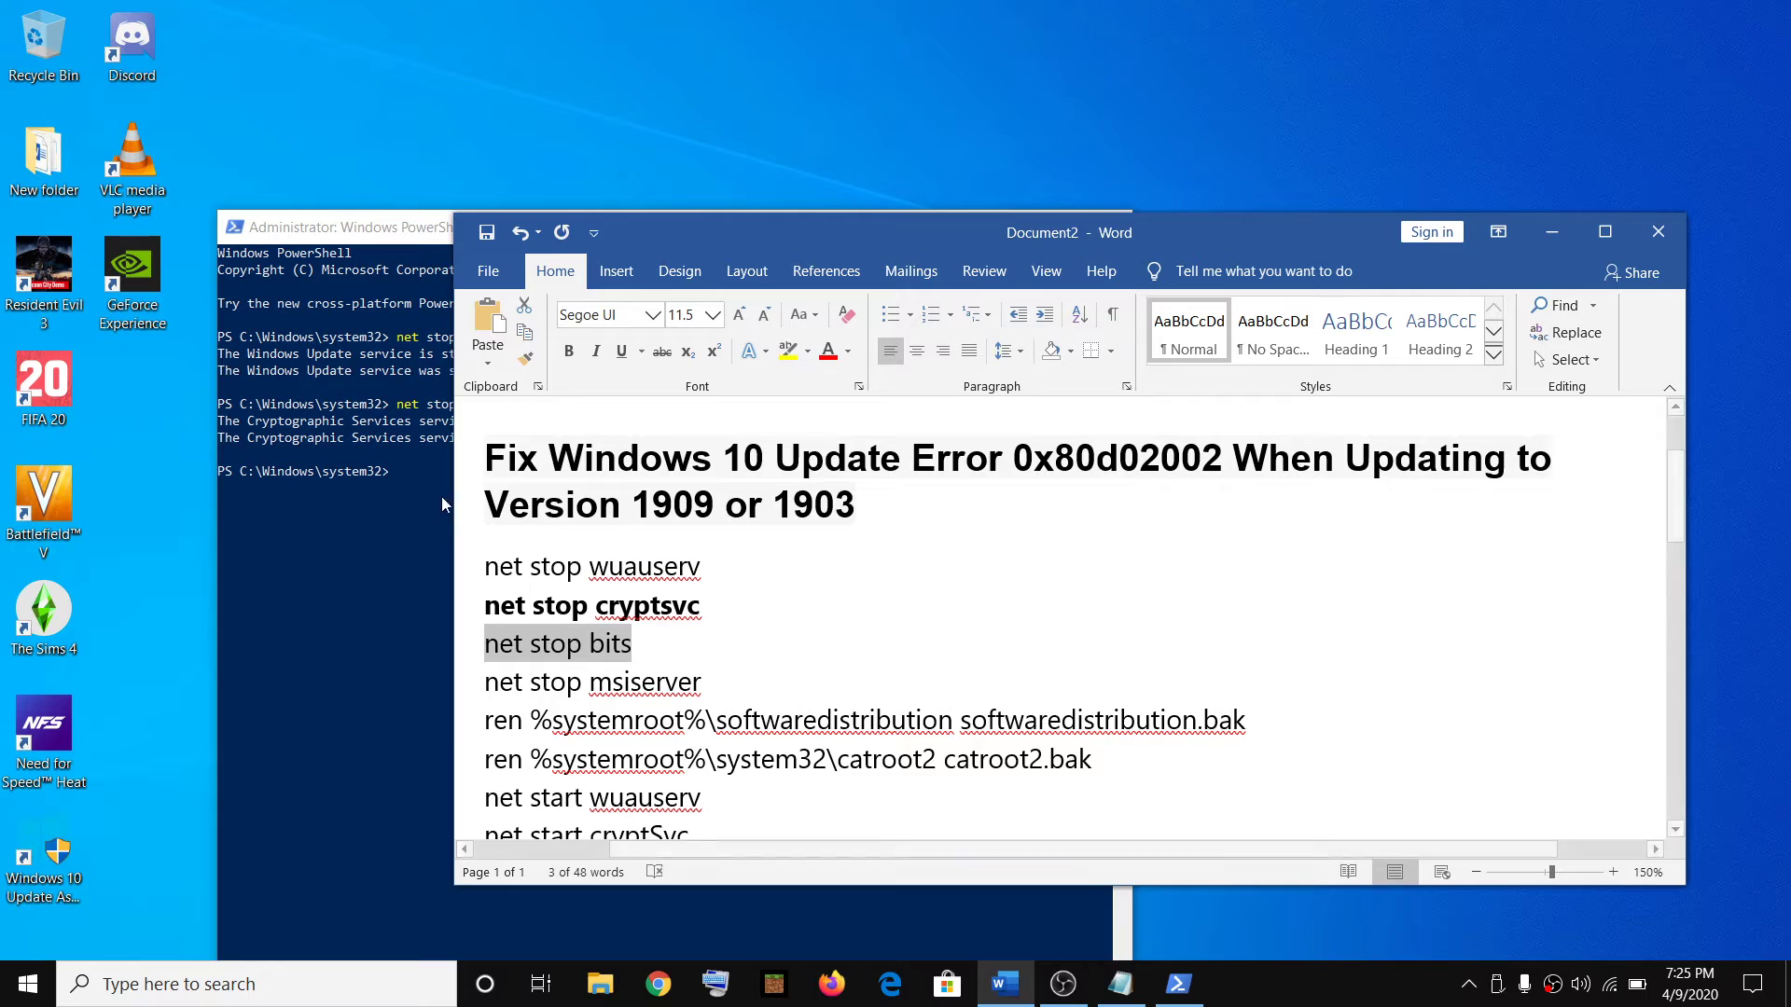
left_click(422, 486)
right_click(423, 486)
key("Return")
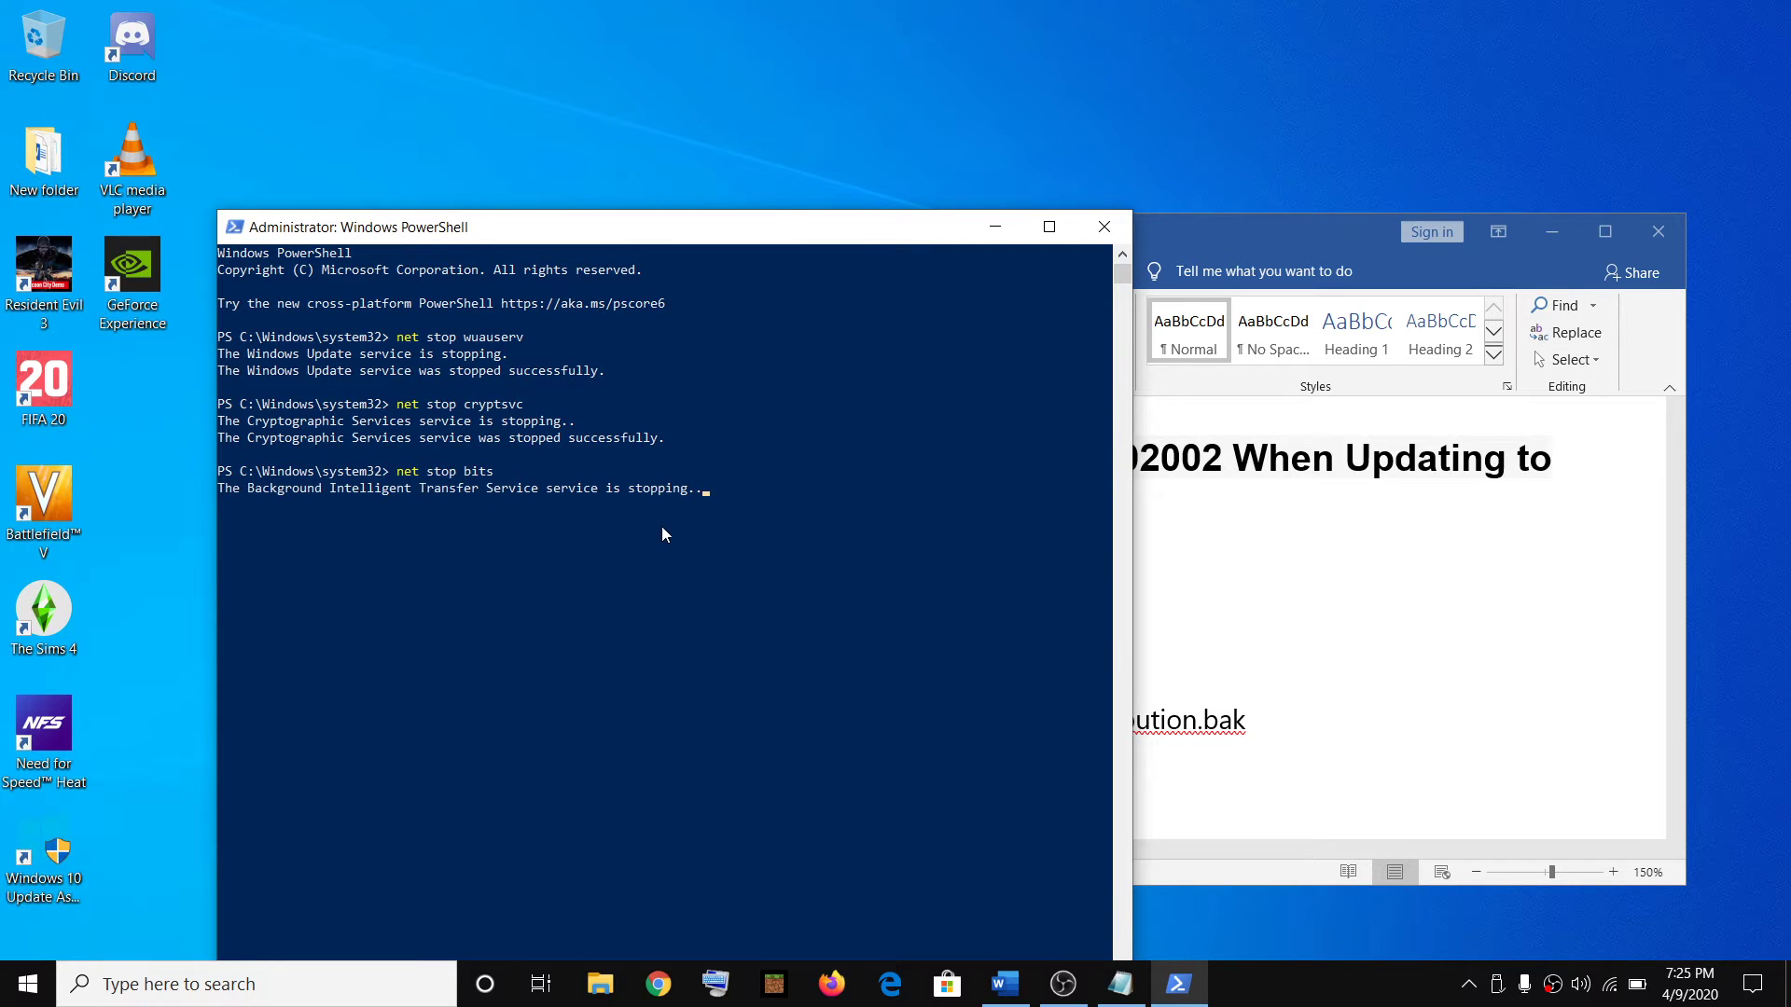
Step: Copy net stop msiserver from the Word document and run it in PowerShell
key("alt+Tab")
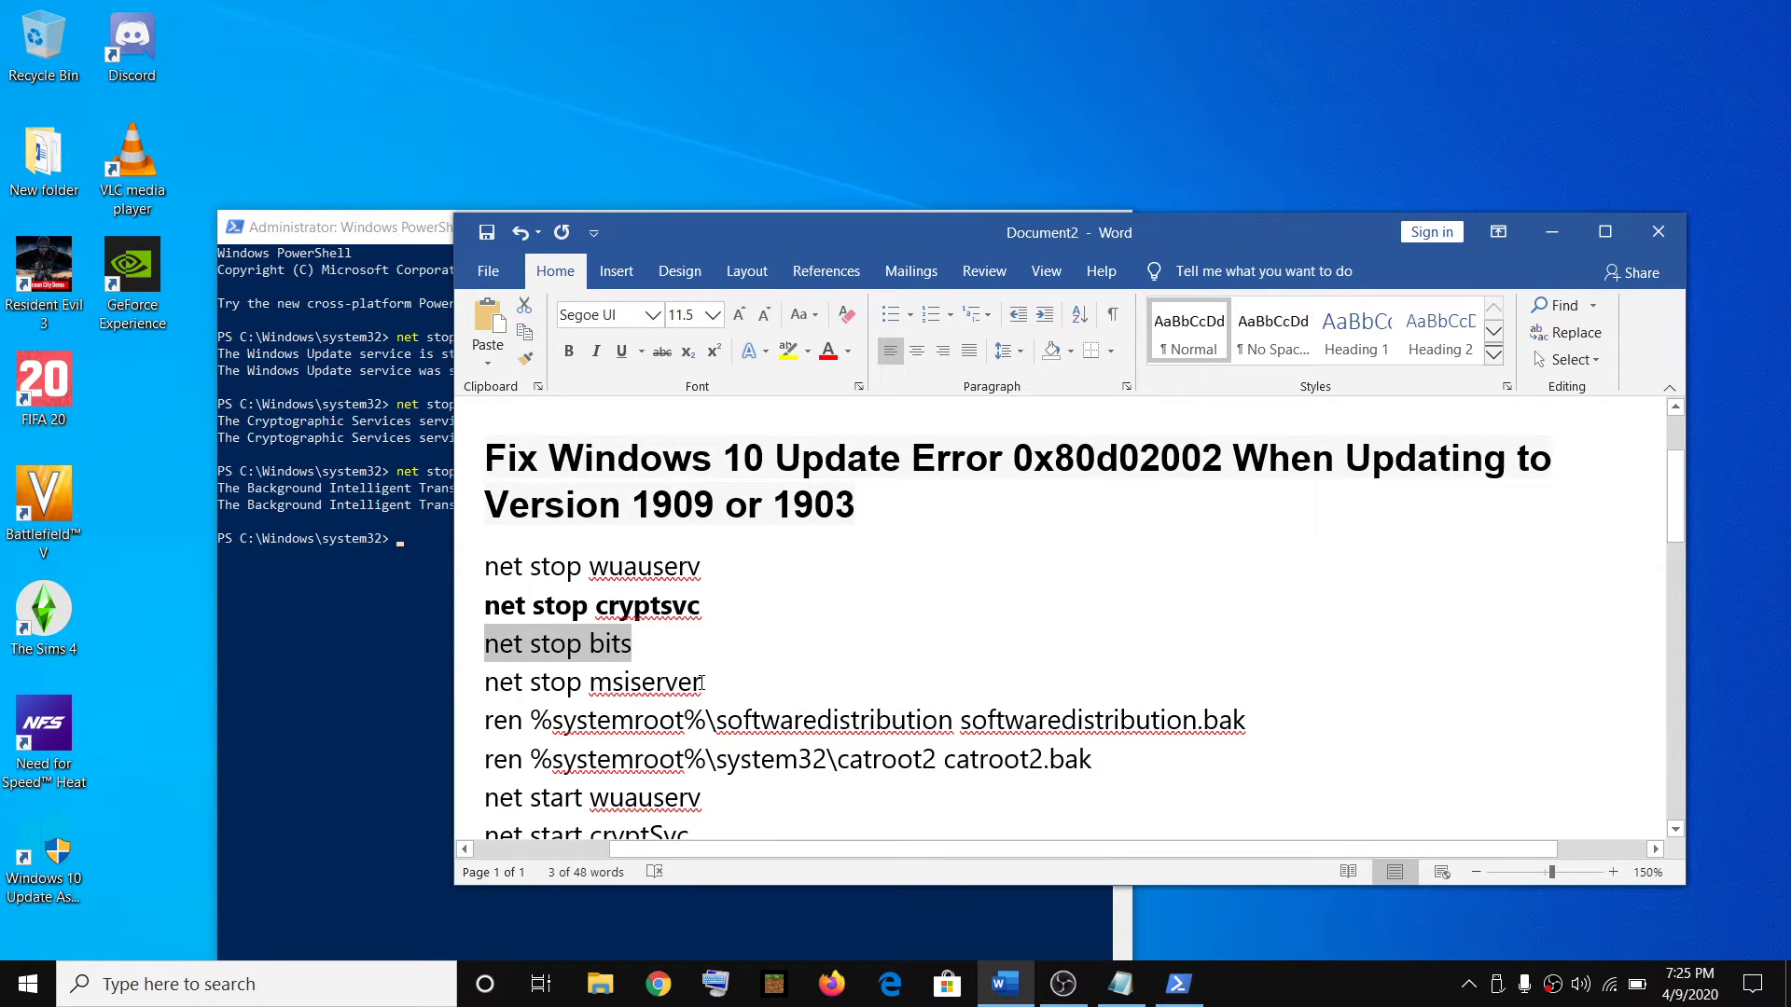
left_click_drag(701, 683, 486, 685)
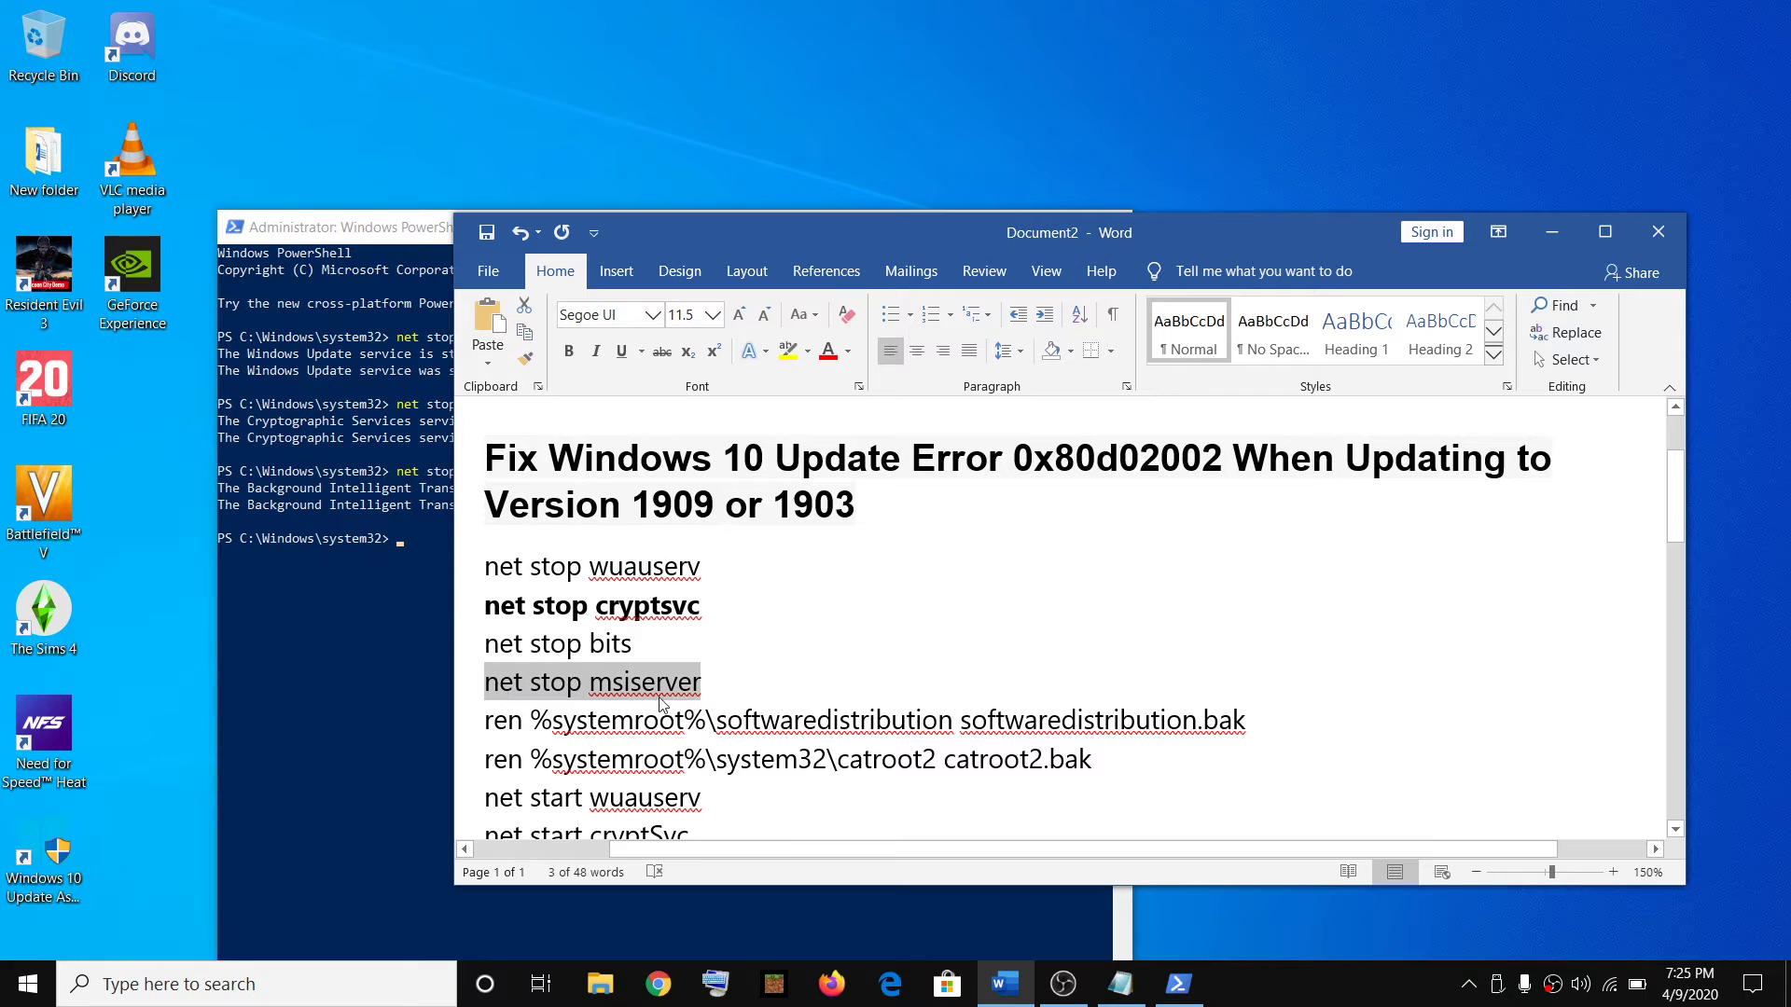
key("ctrl+c")
key("alt+Tab")
right_click(467, 590)
key("Return")
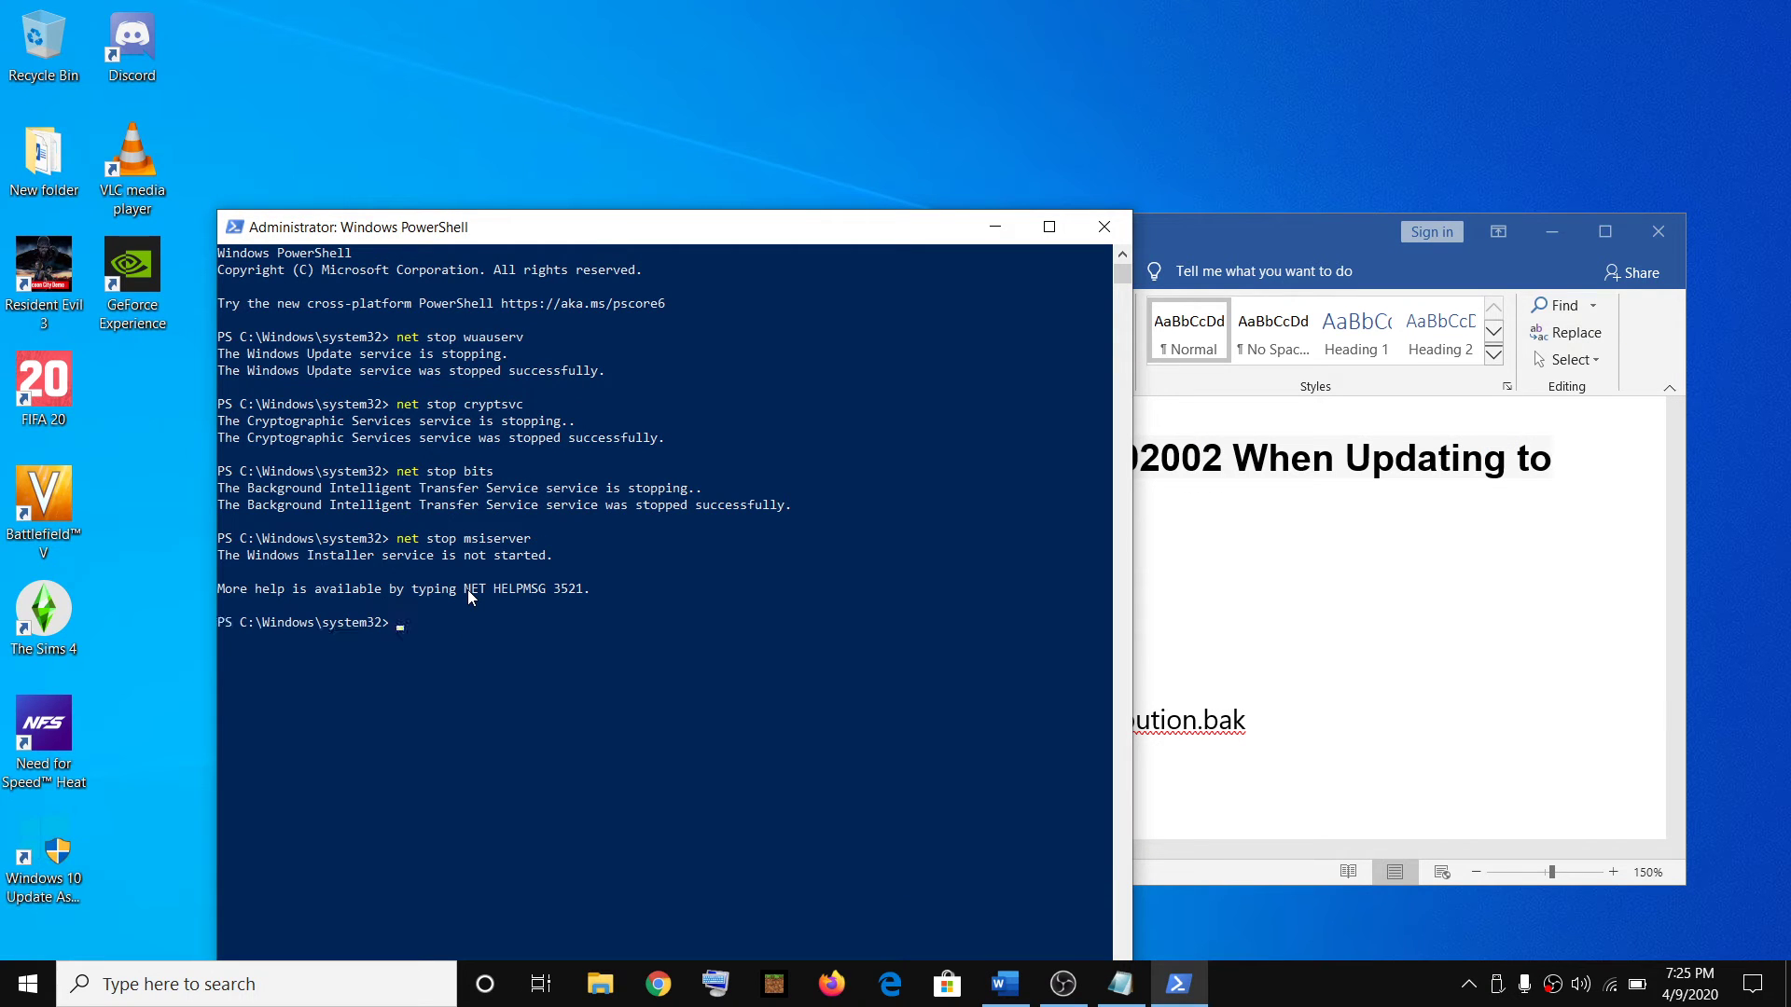
Step: Copy ren %systemroot%\softwaredistribution softwaredistribution.bak from the Word document and run it in PowerShell
key("alt+Tab")
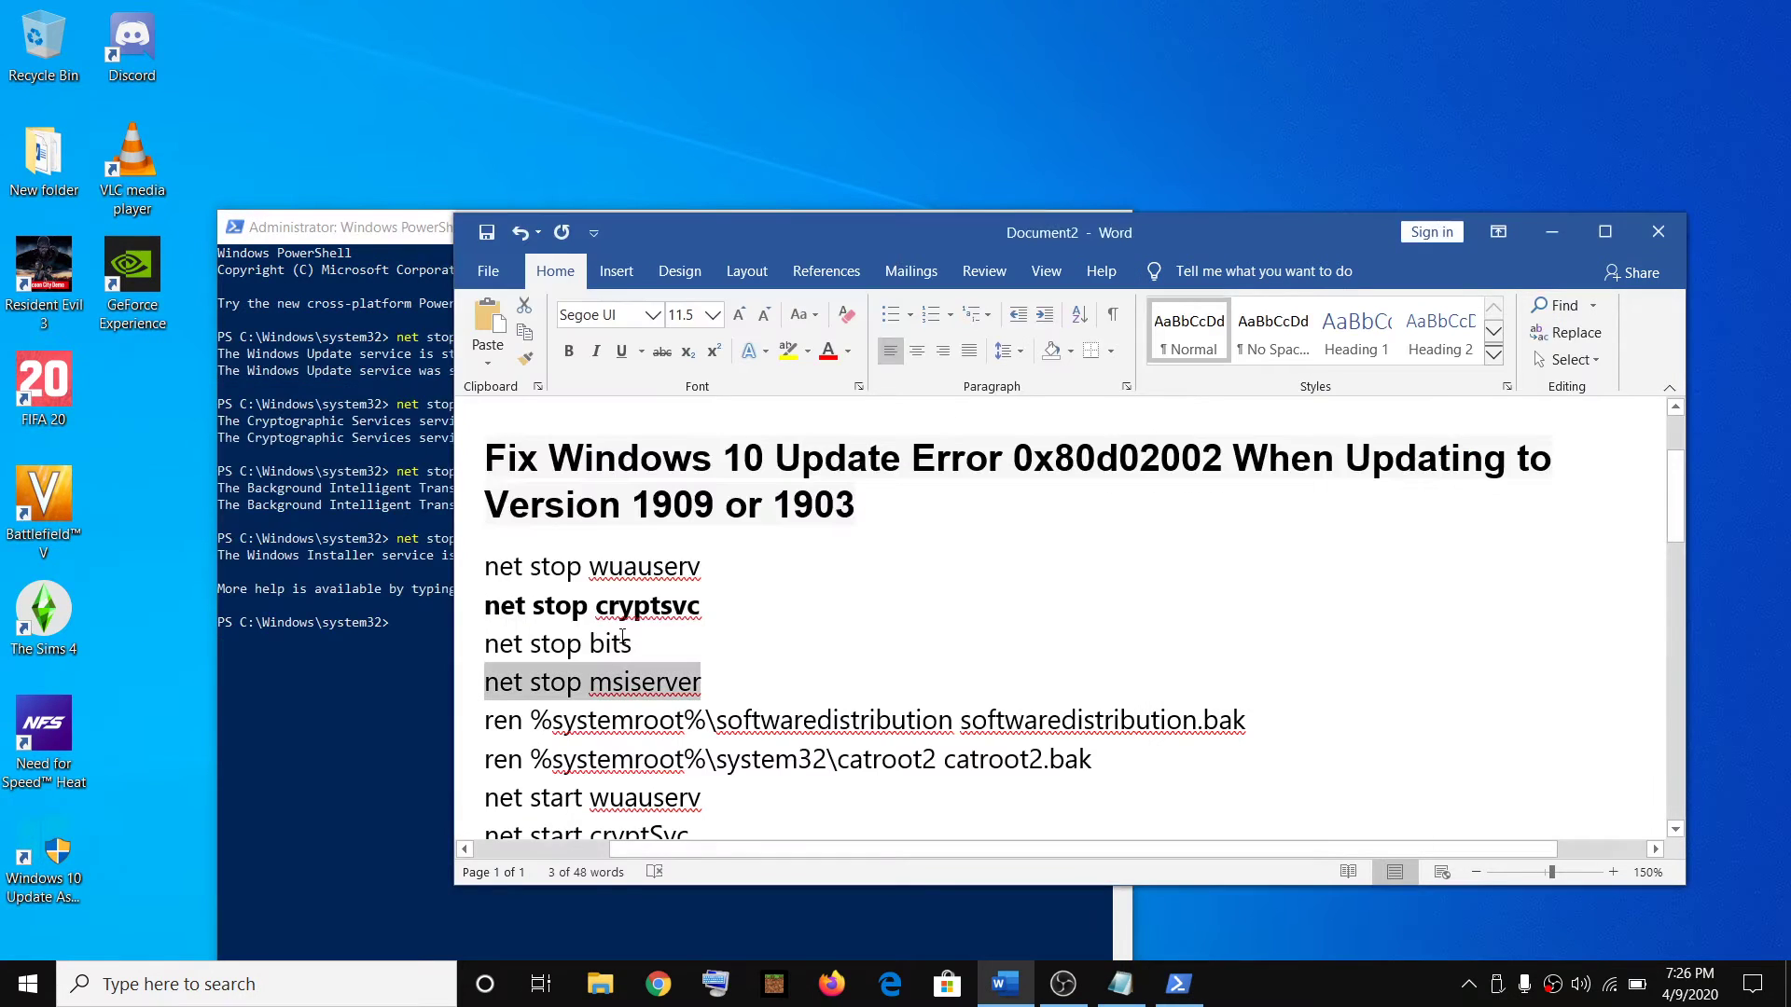
scroll(731, 695, "down", 1)
left_click_drag(1257, 640, 511, 651)
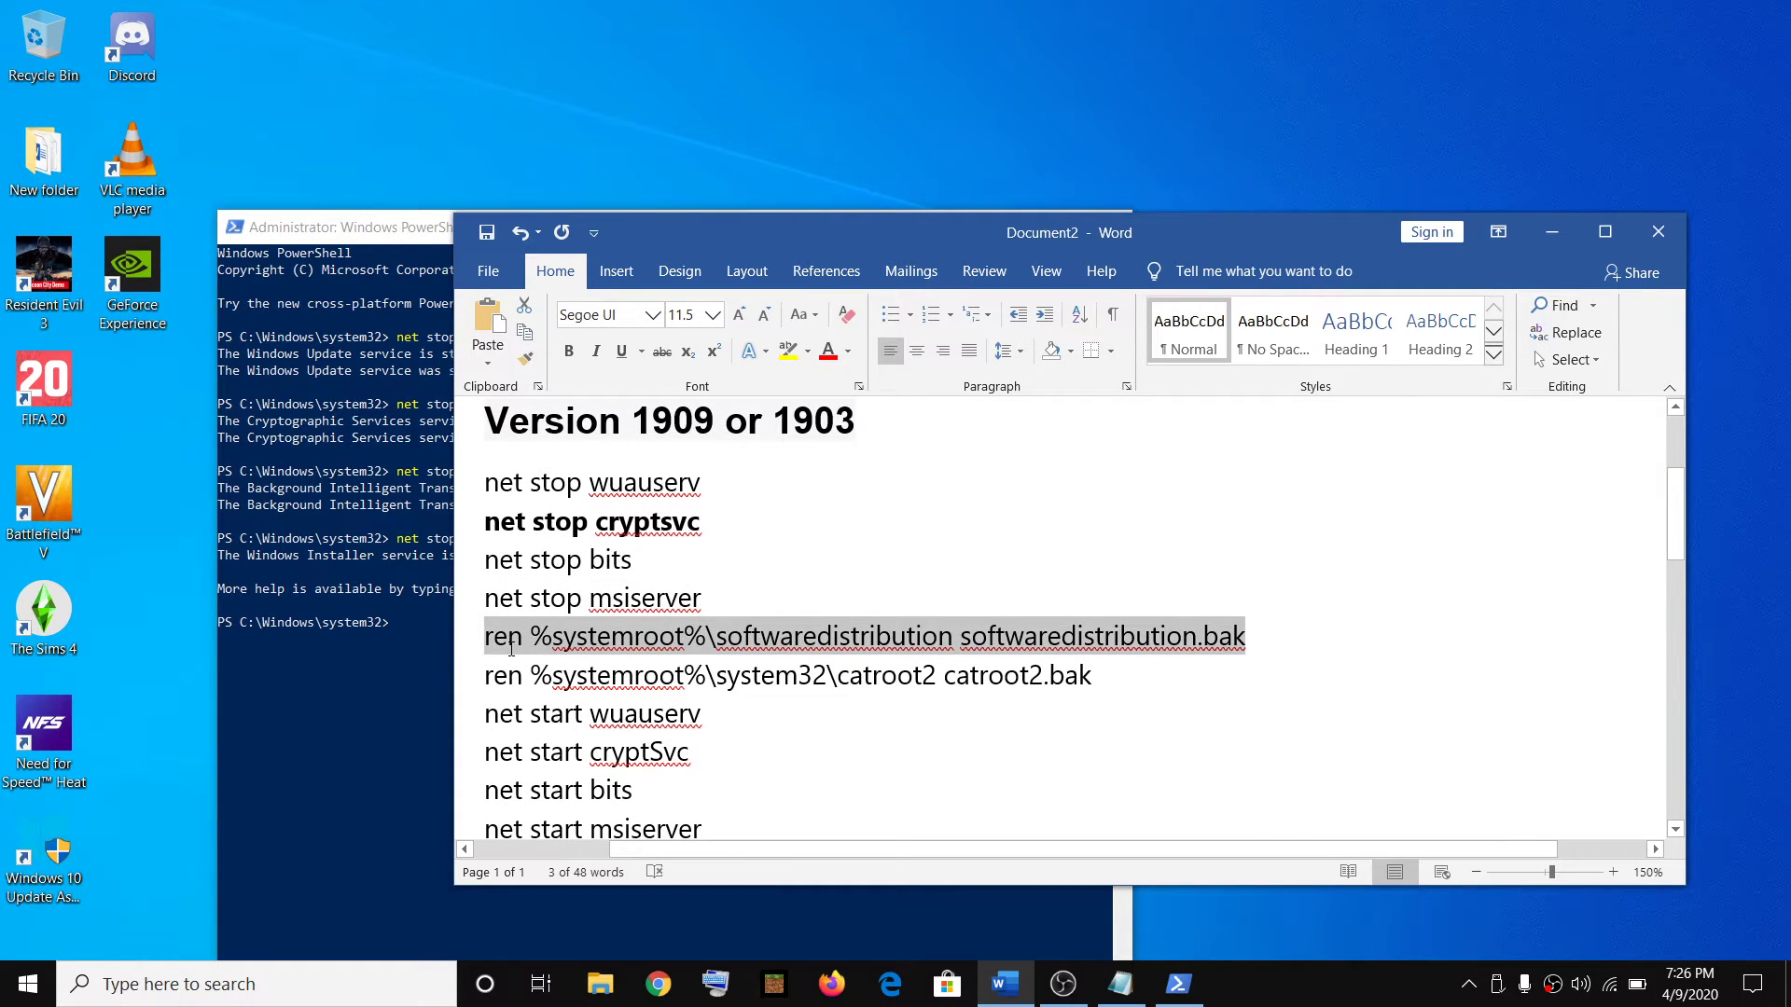
left_click(412, 640)
right_click(513, 642)
key("Return")
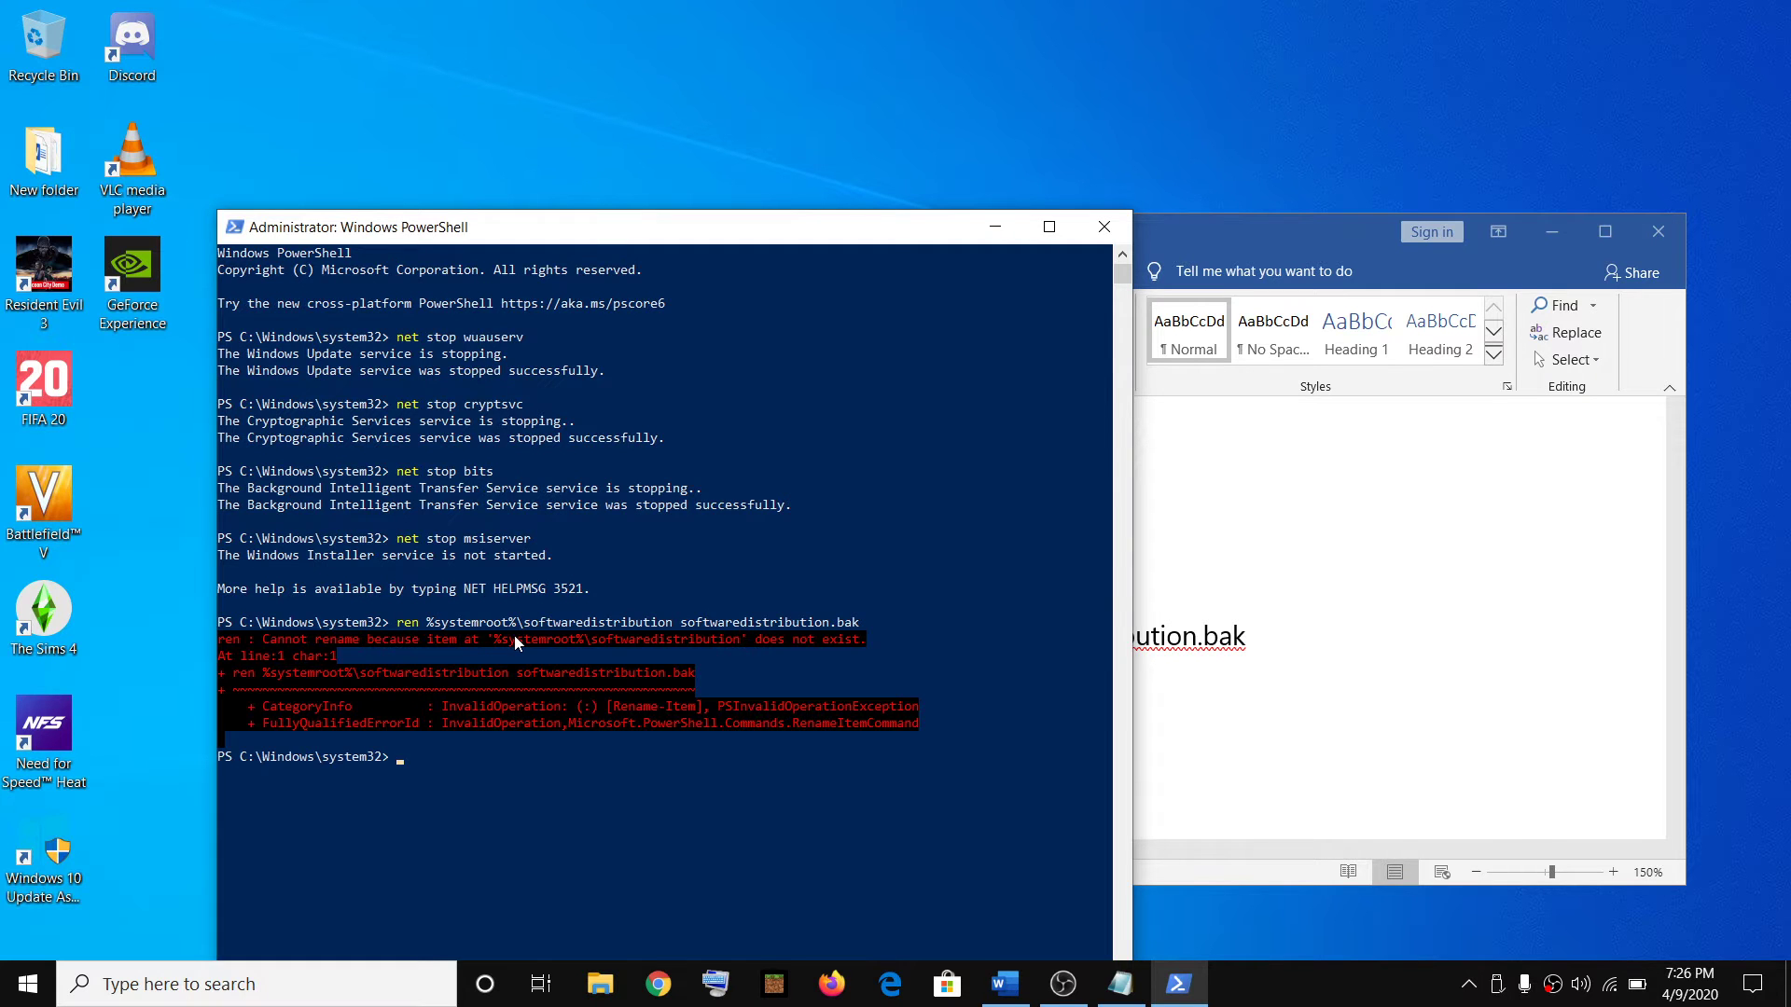
Step: Copy ren %systemroot%\system32\catroot2 catroot2.bak from the Word document and run it in PowerShell
key("alt+Tab")
left_click_drag(1102, 679, 486, 676)
left_click(420, 772)
right_click(430, 769)
key("Return")
scroll(710, 745, "down", 3)
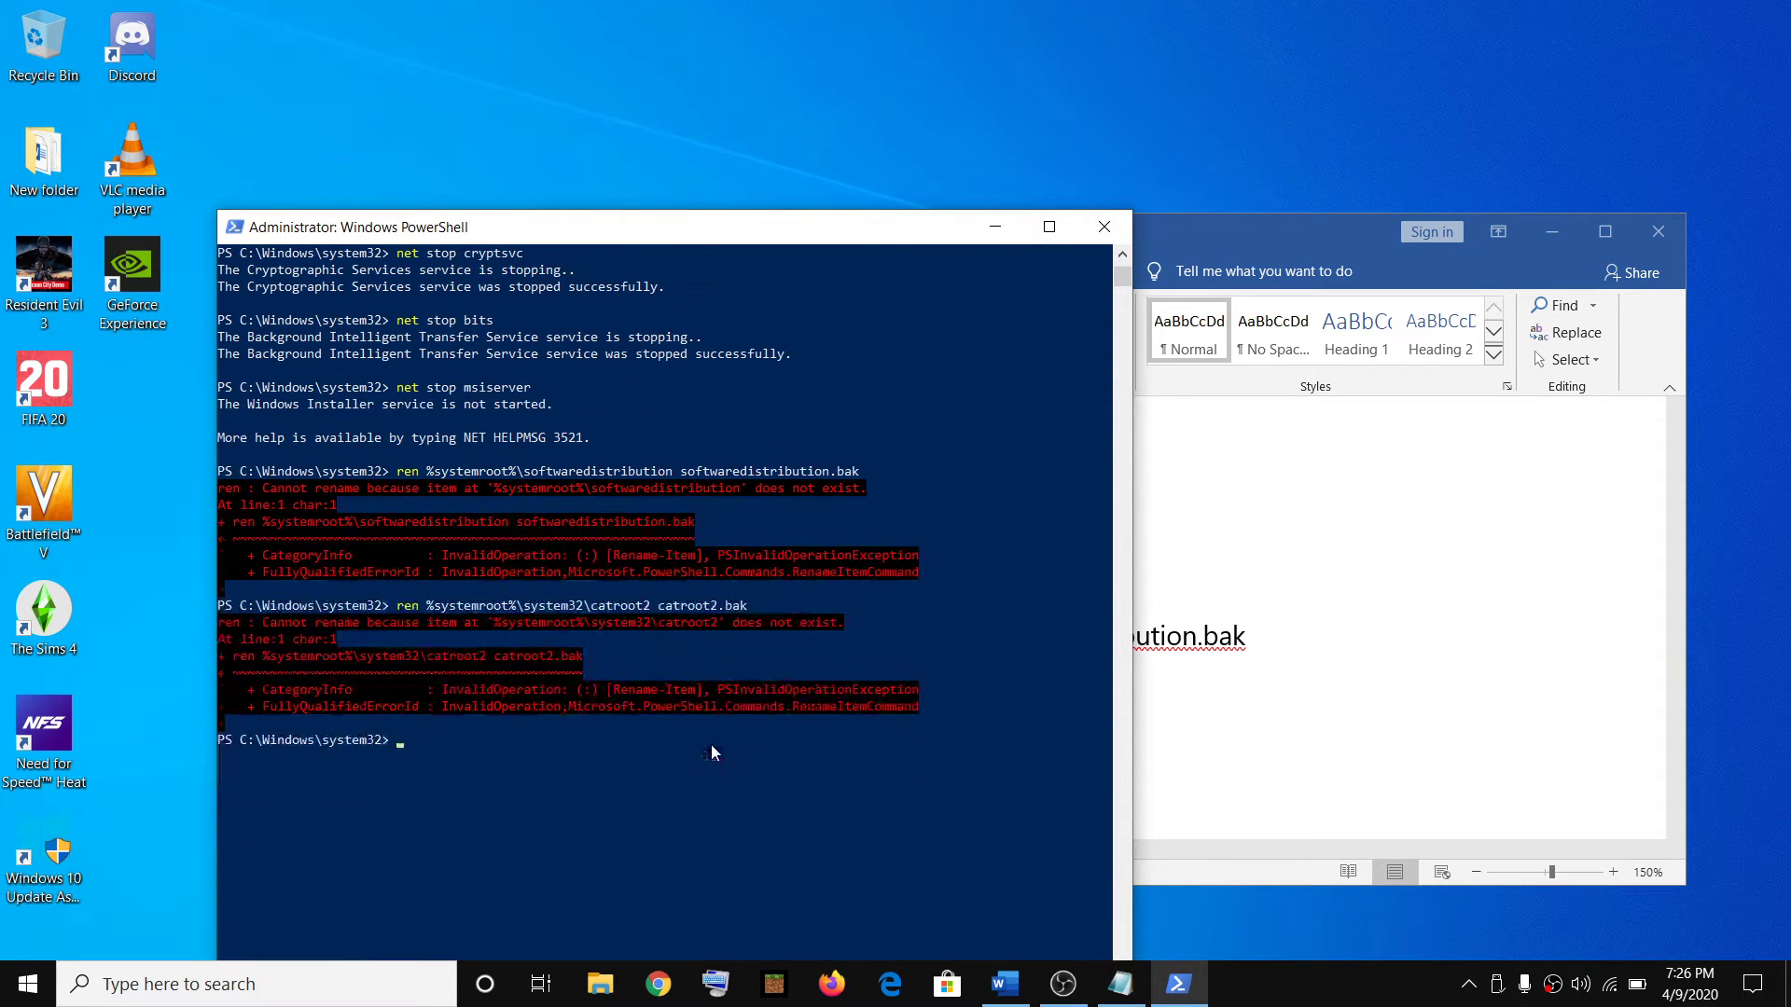
Step: Copy net start wuauserv from the Word document and run it in PowerShell
key("alt+Tab")
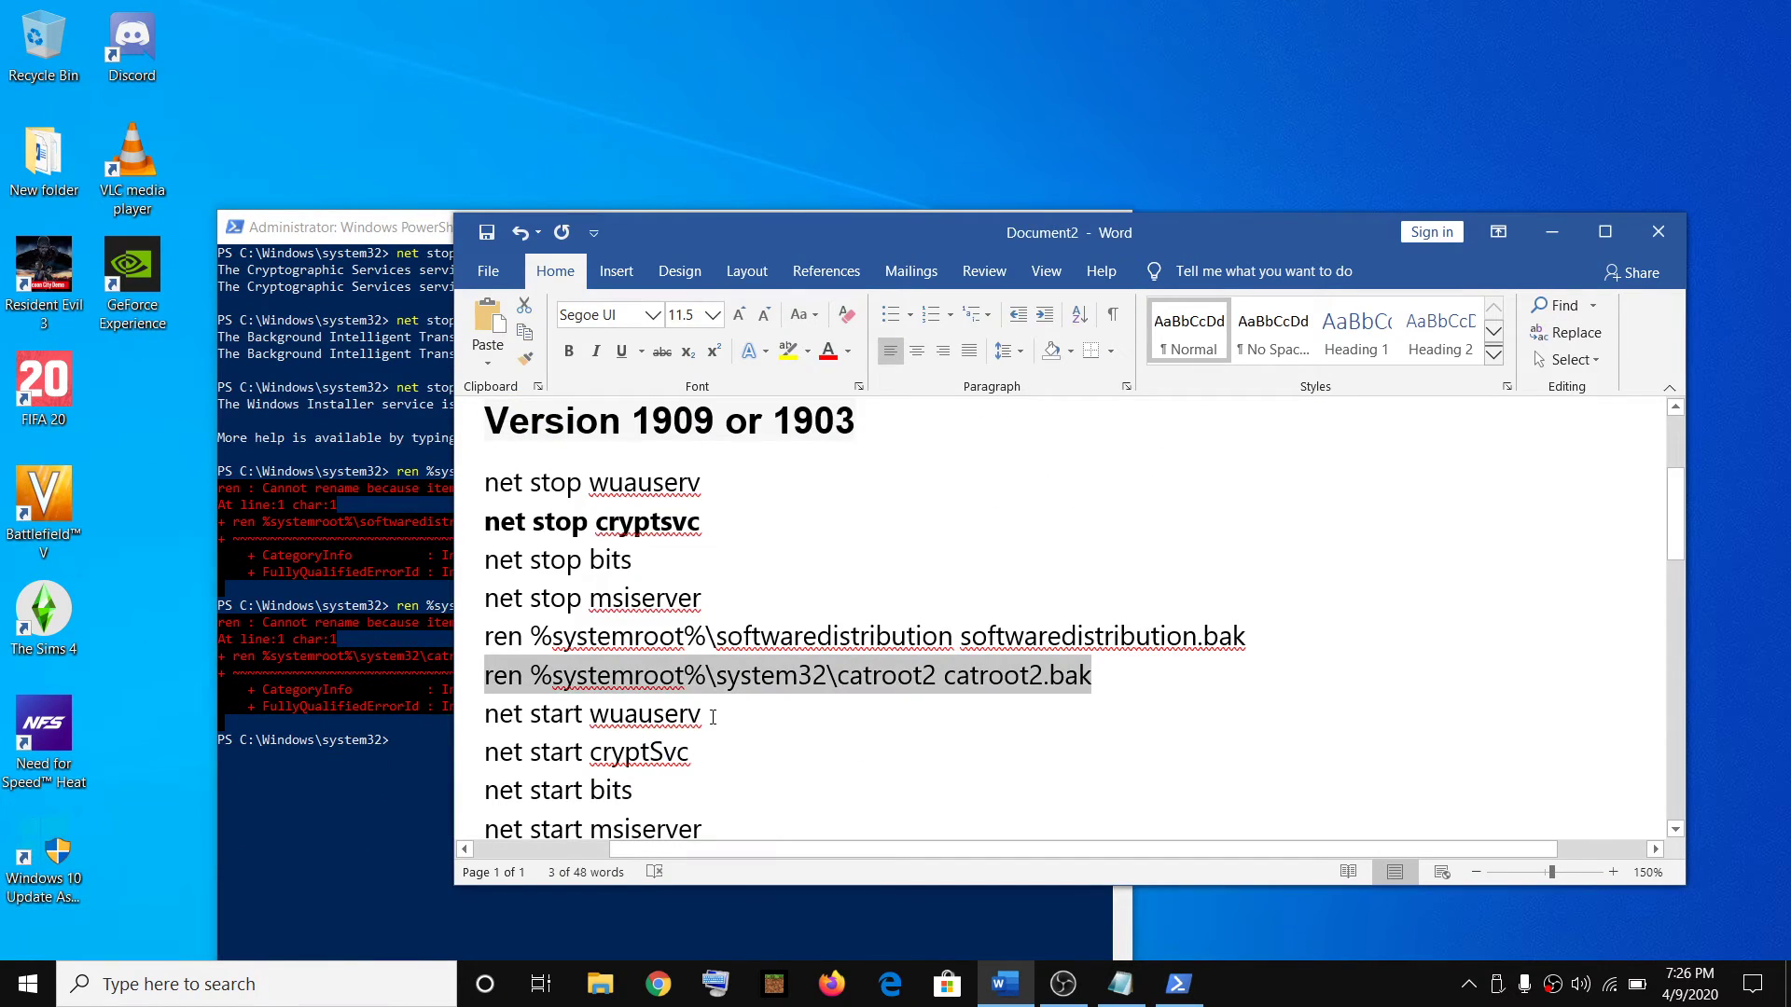
left_click_drag(709, 715, 492, 715)
key("ctrl+c")
left_click(423, 770)
right_click(429, 759)
key("Return")
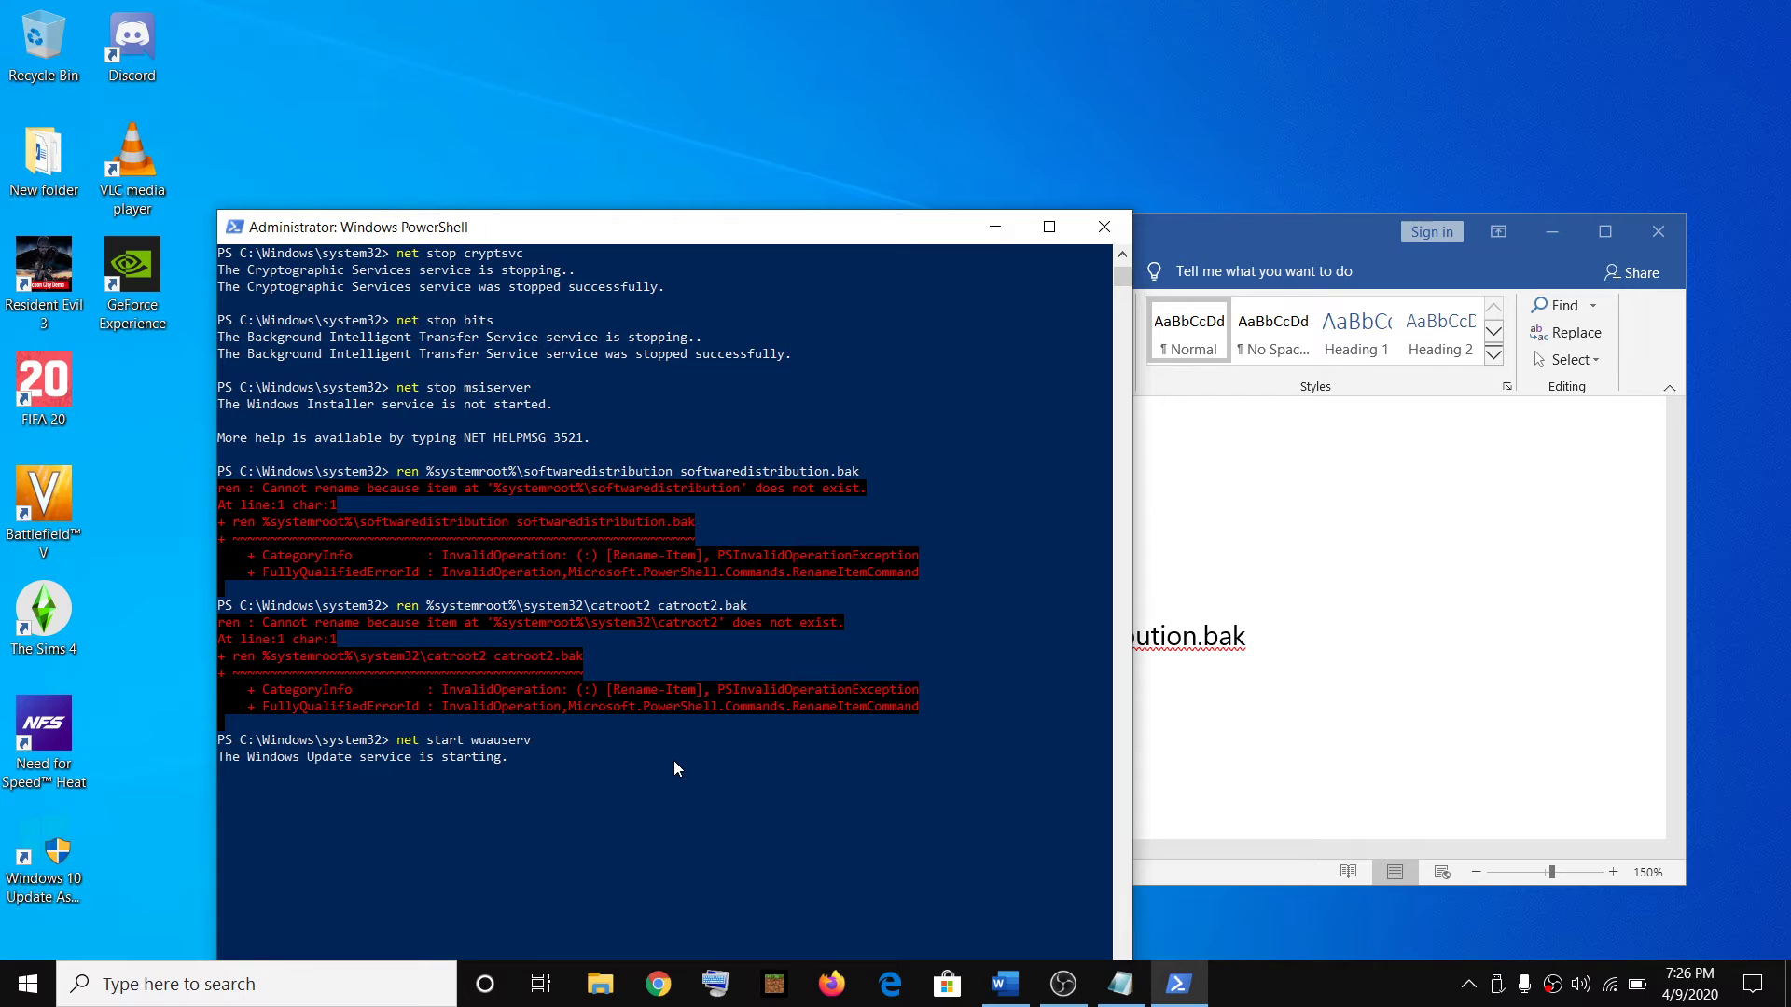
Step: Copy net start cryptSvc from the Word document and run it in PowerShell
key("alt+Tab")
scroll(695, 751, "down", 2)
left_click_drag(690, 668, 485, 668)
left_click(417, 810)
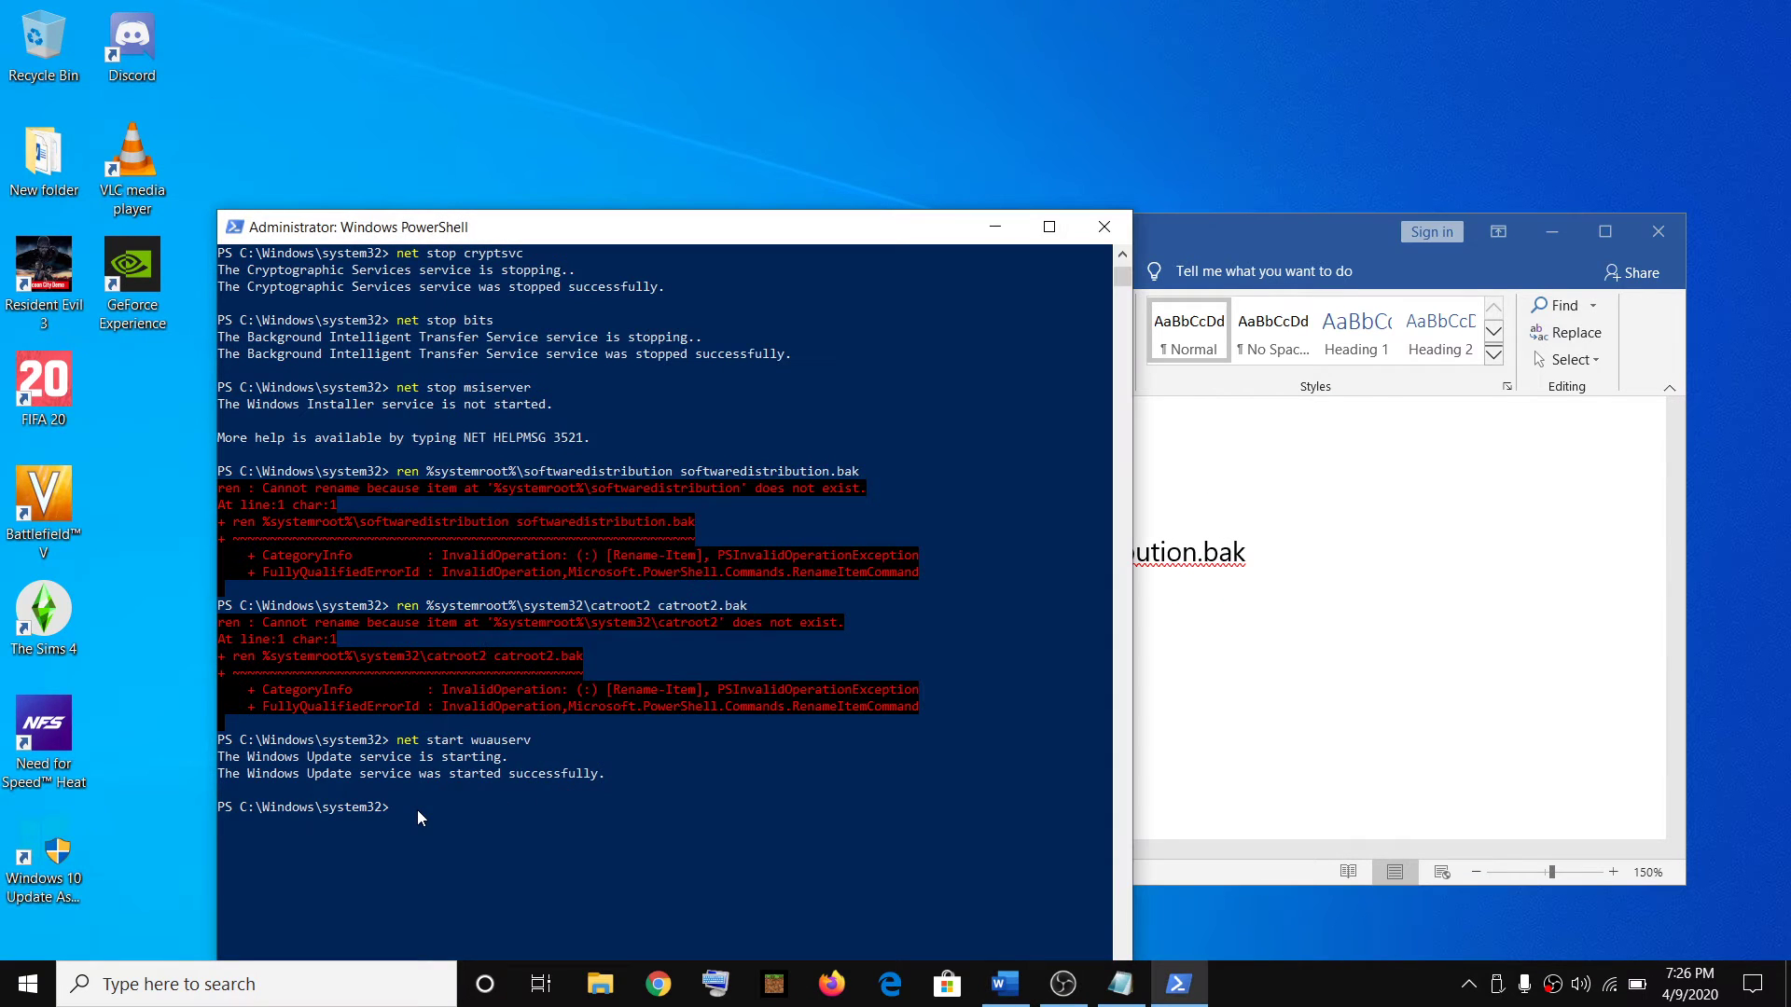
right_click(417, 810)
key("Return")
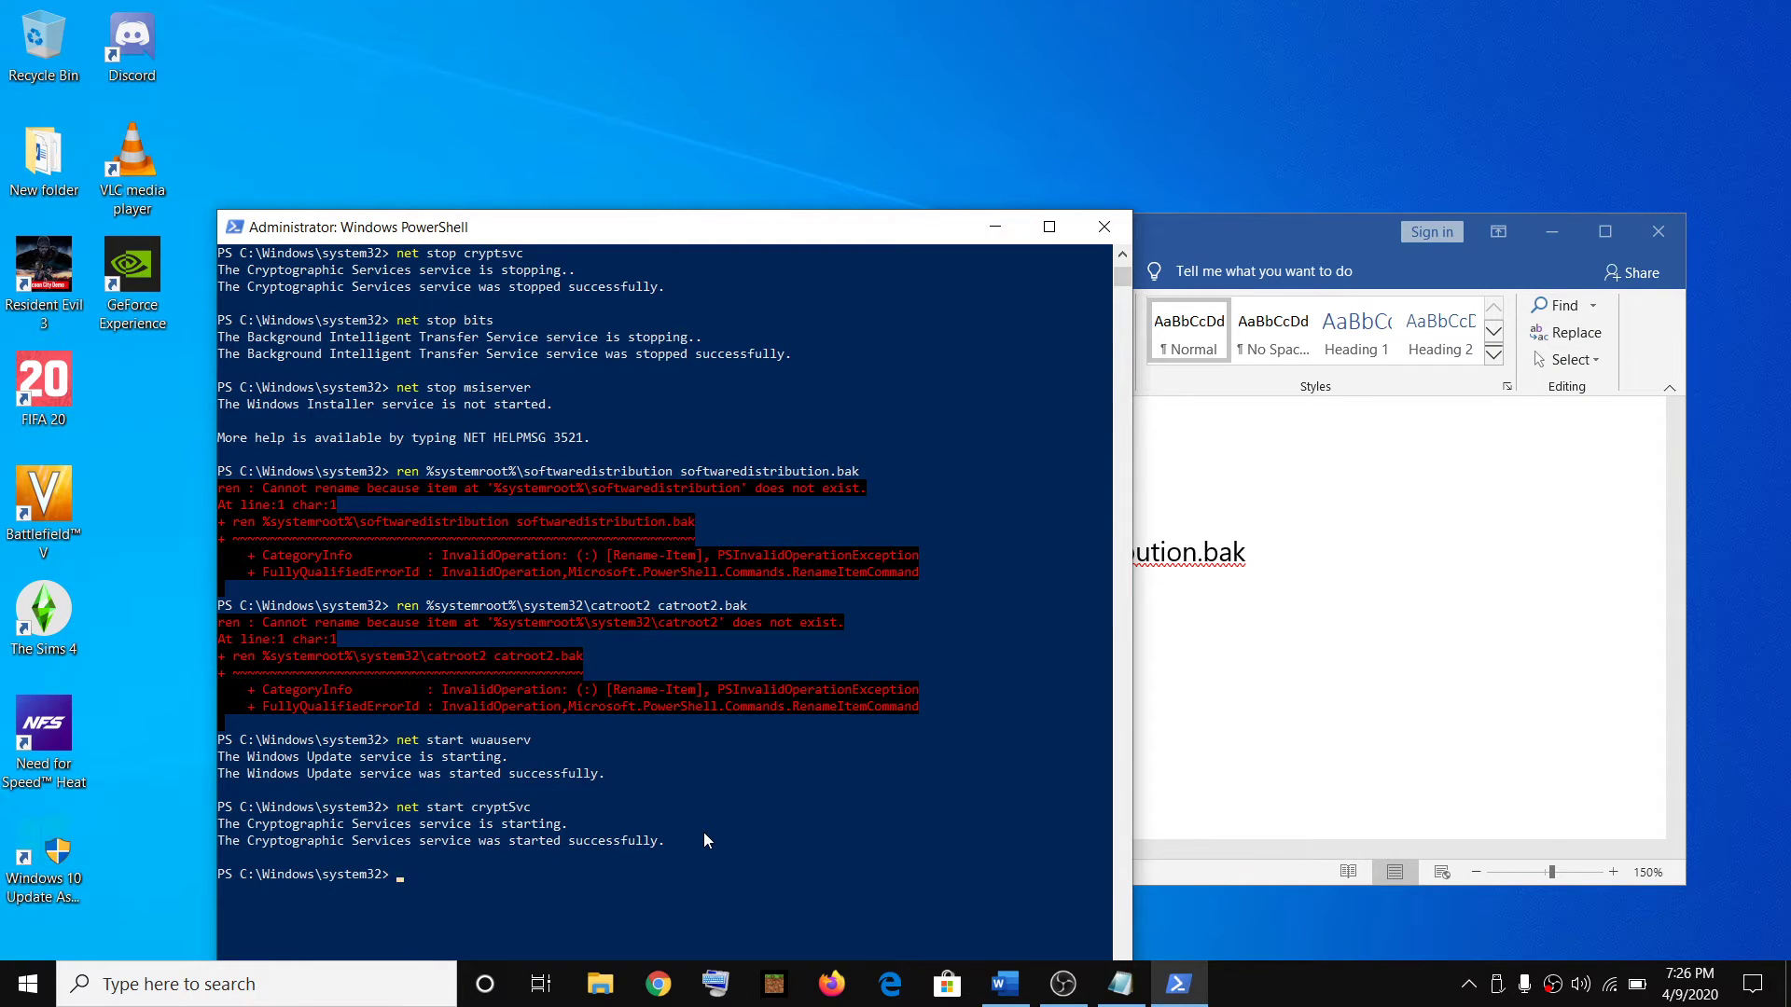
Step: Copy net start bits from the Word document and run it in PowerShell
key("alt+Tab")
left_click_drag(670, 710, 485, 706)
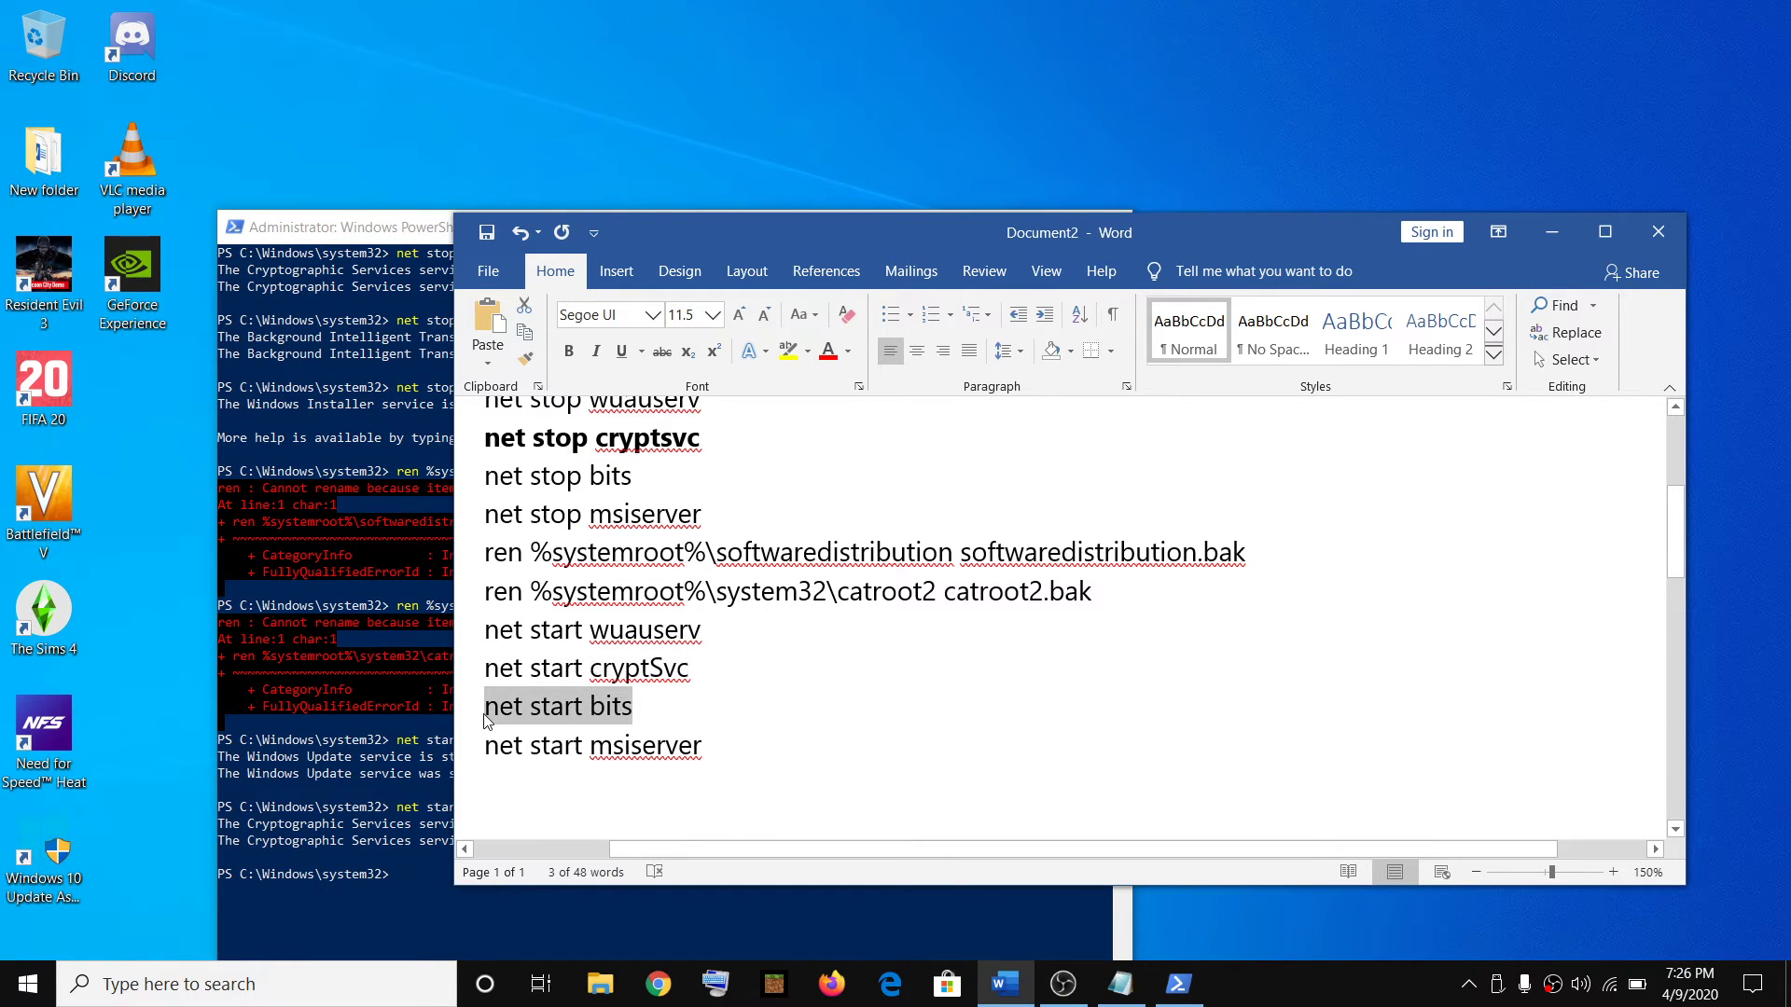
left_click(426, 881)
right_click(426, 881)
key("Return")
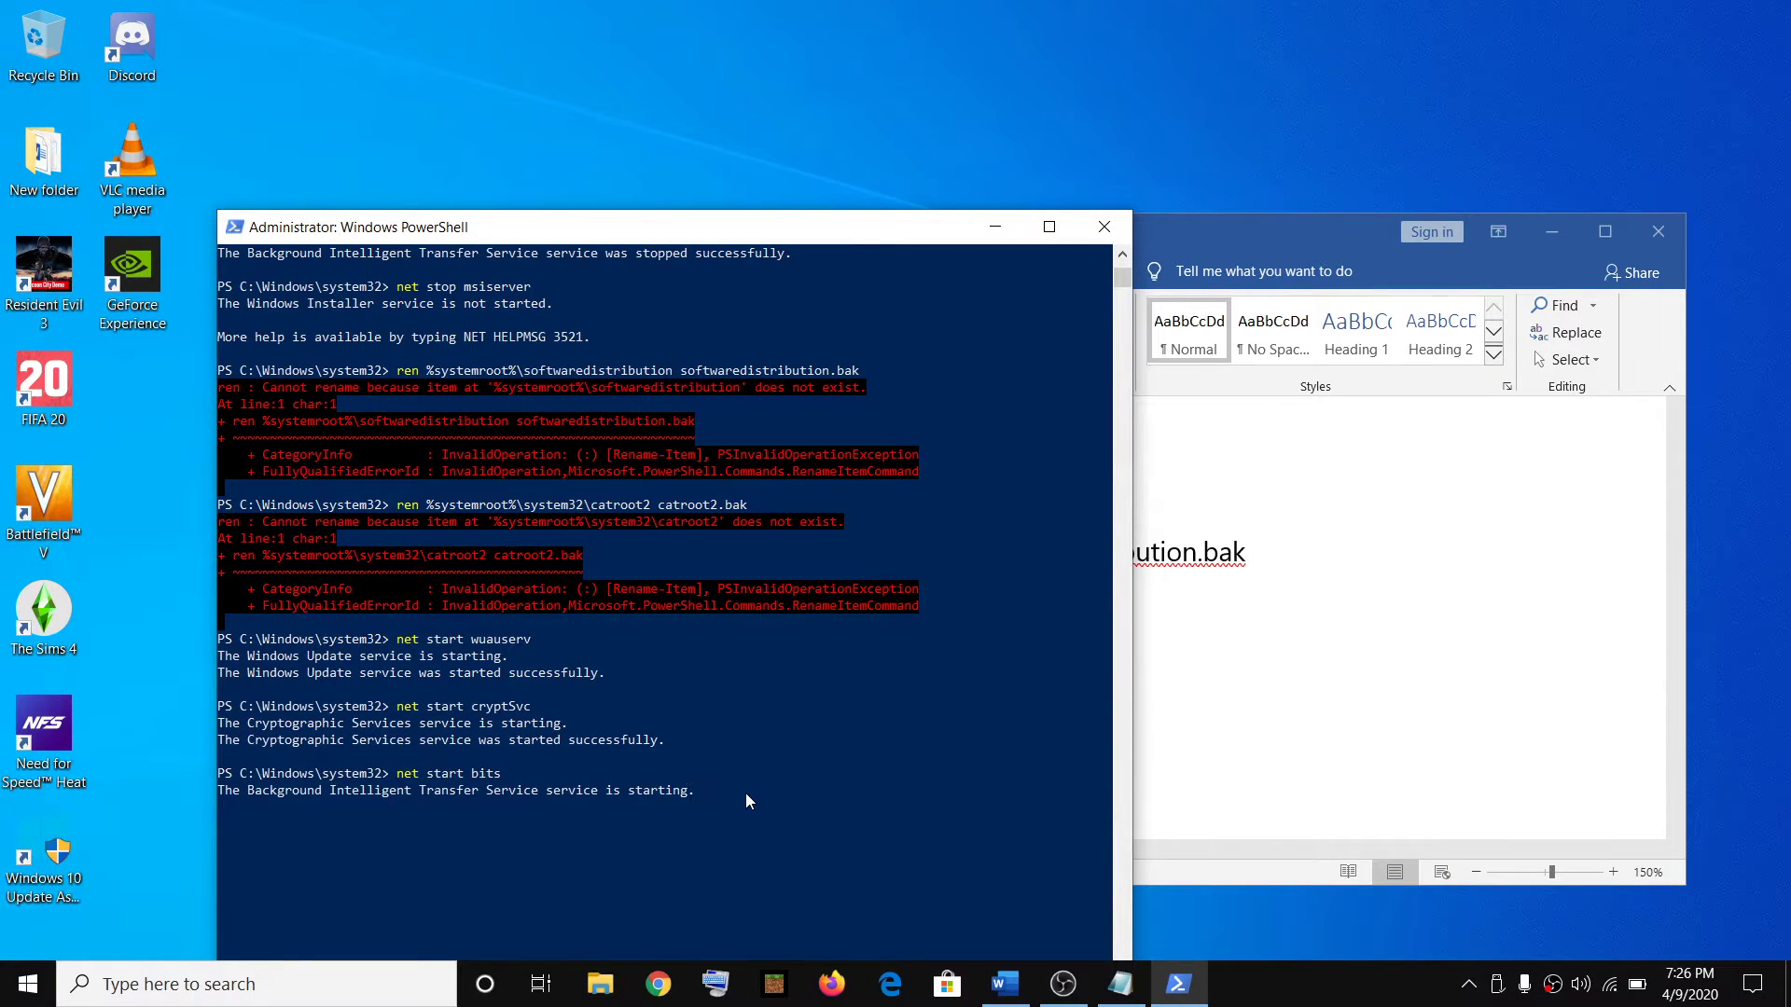
Step: Copy net start msiserver from the Word document, run it in PowerShell and close the PowerShell window
key("alt+Tab")
left_click_drag(721, 750, 485, 754)
left_click(403, 852)
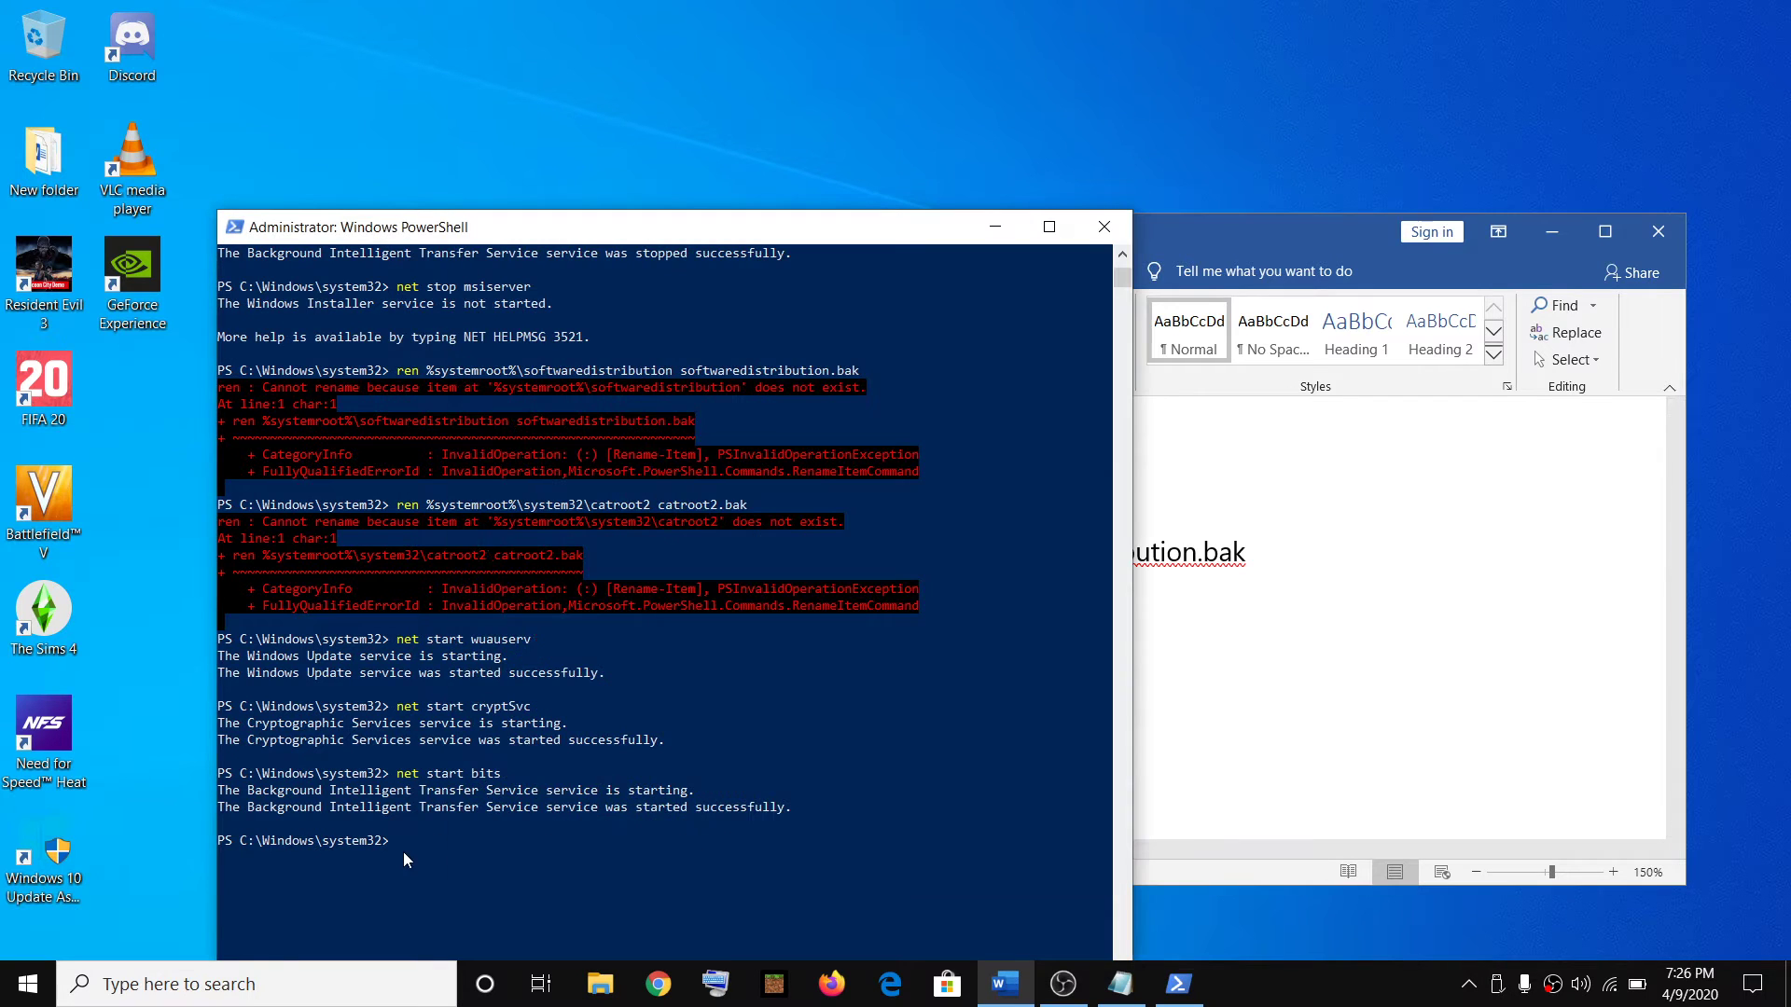
right_click(506, 859)
key("Return")
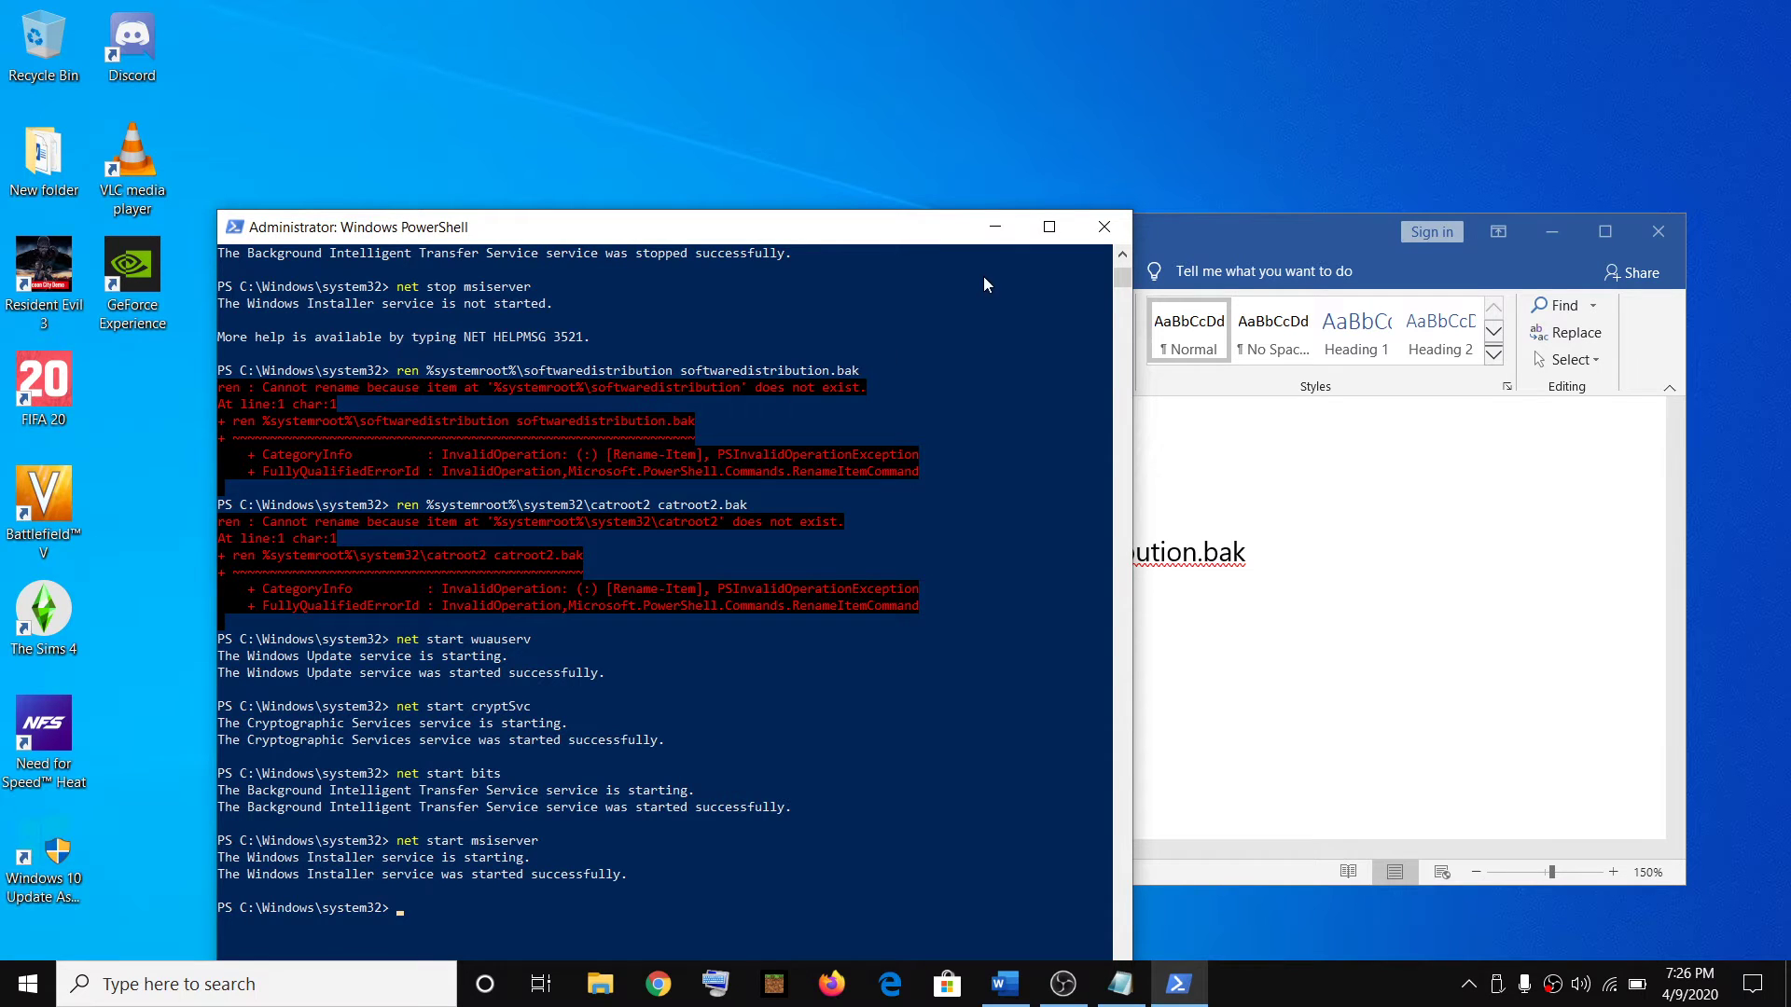
scroll(560, 839, "down", 2)
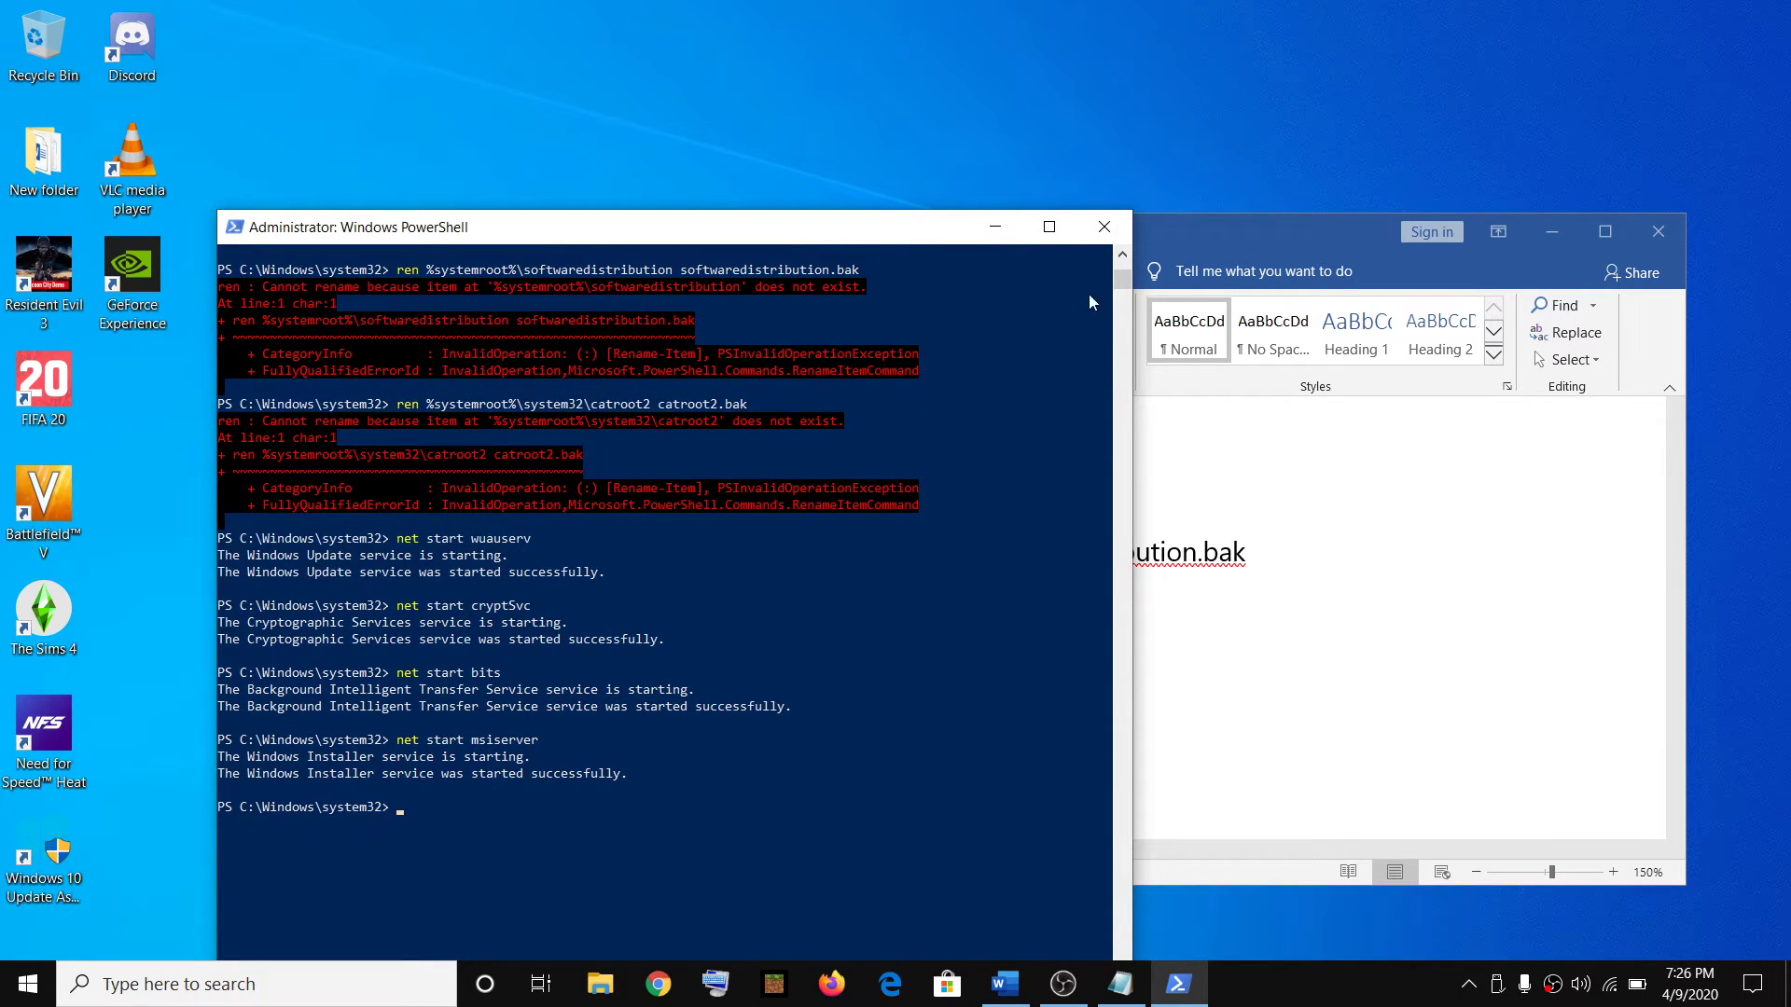
left_click(1103, 227)
key("shift+Home")
left_click(26, 984)
left_click(30, 935)
key("Escape")
key("Escape")
Step: Search Windows for powershell and open Windows PowerShell as administrator for the document's DISM command
scroll(783, 647, "down", 2)
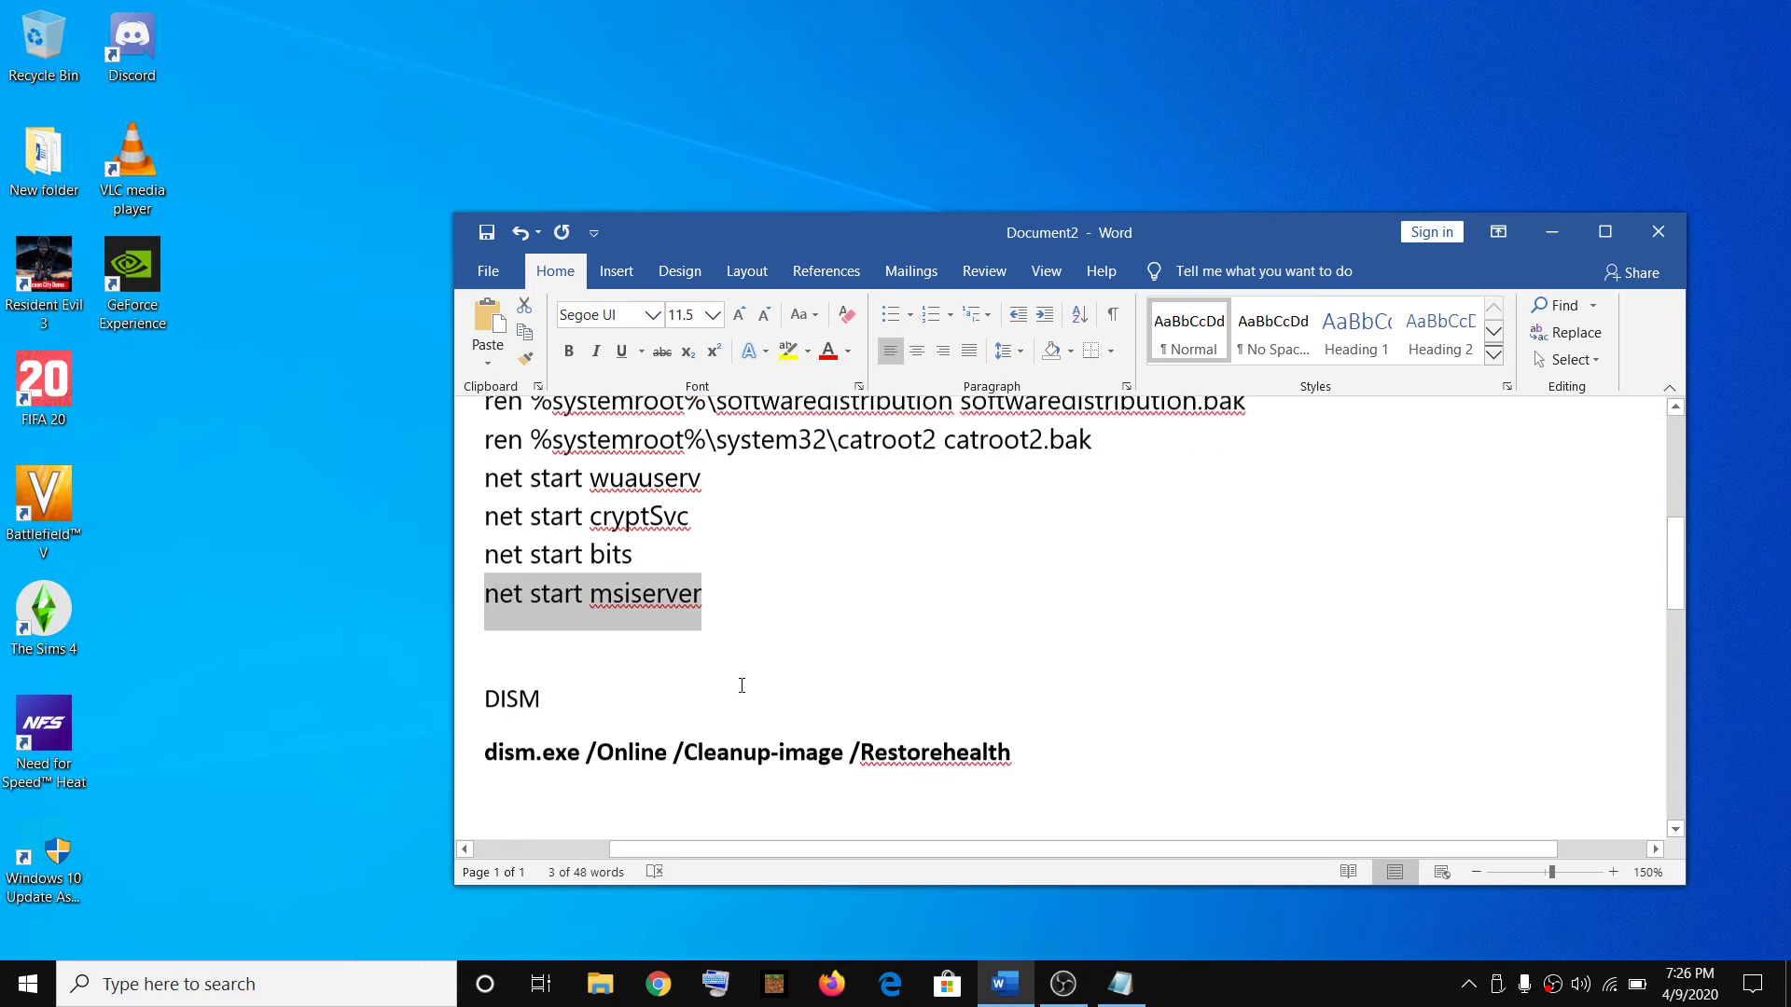
scroll(840, 689, "down", 1)
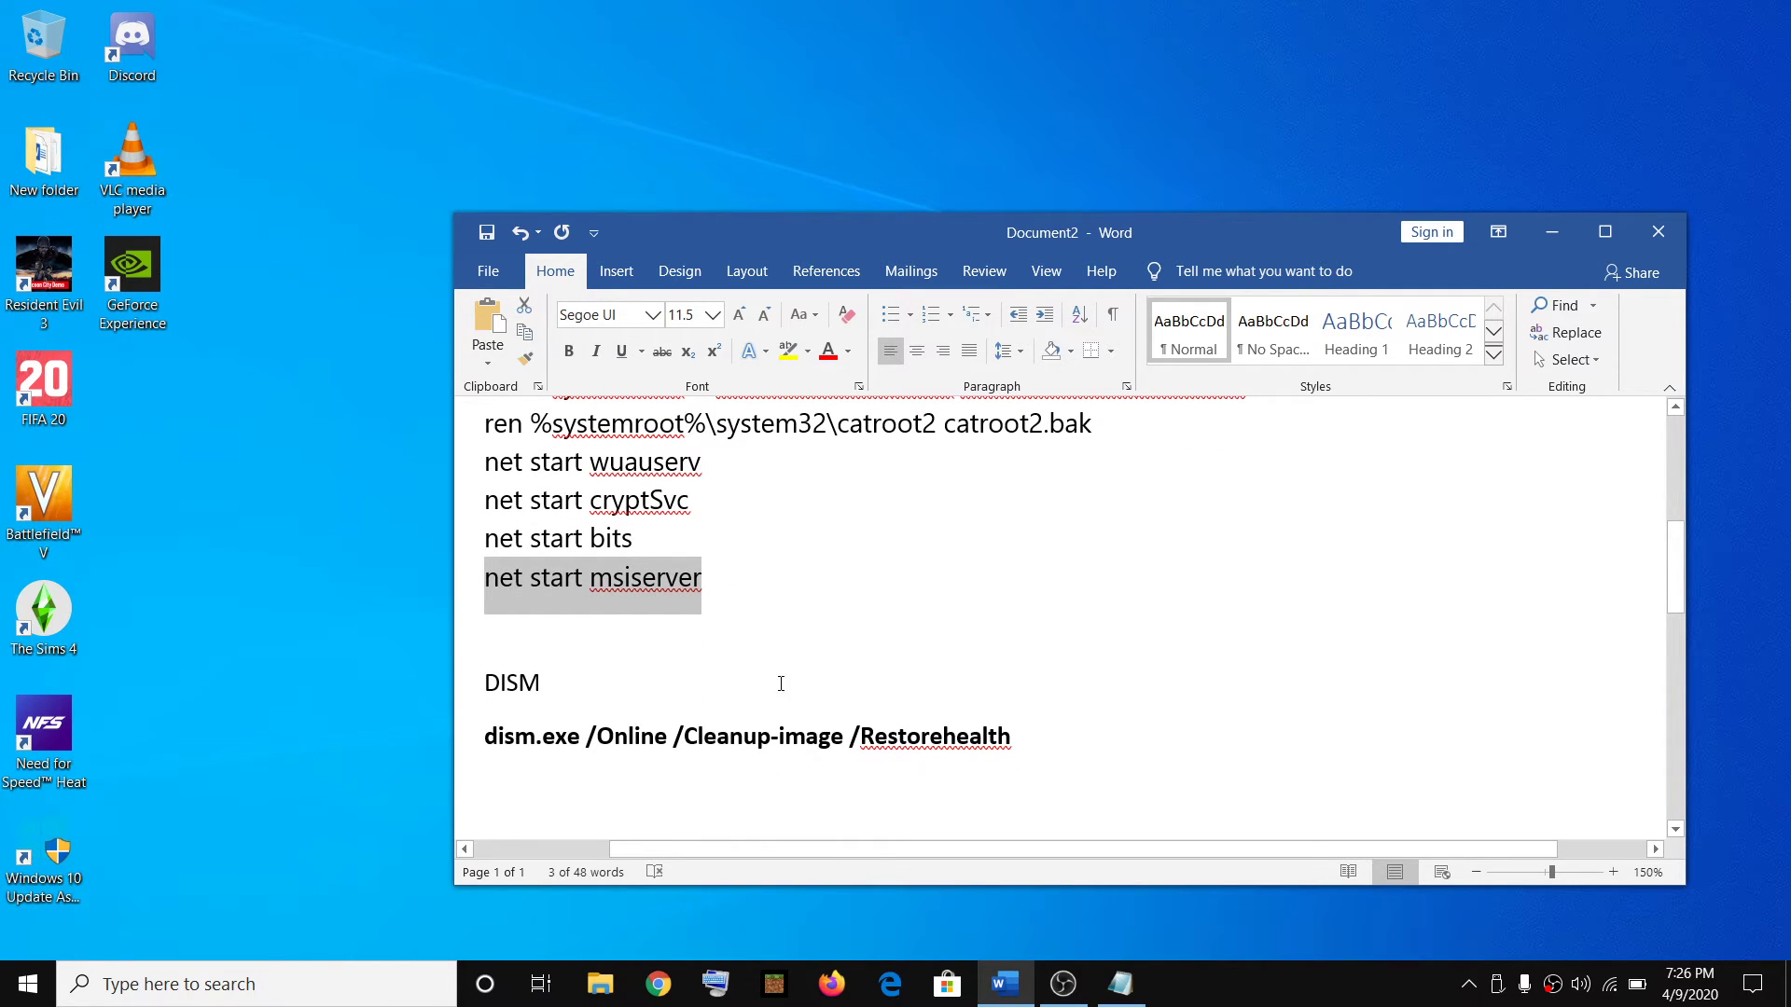
left_click(560, 683)
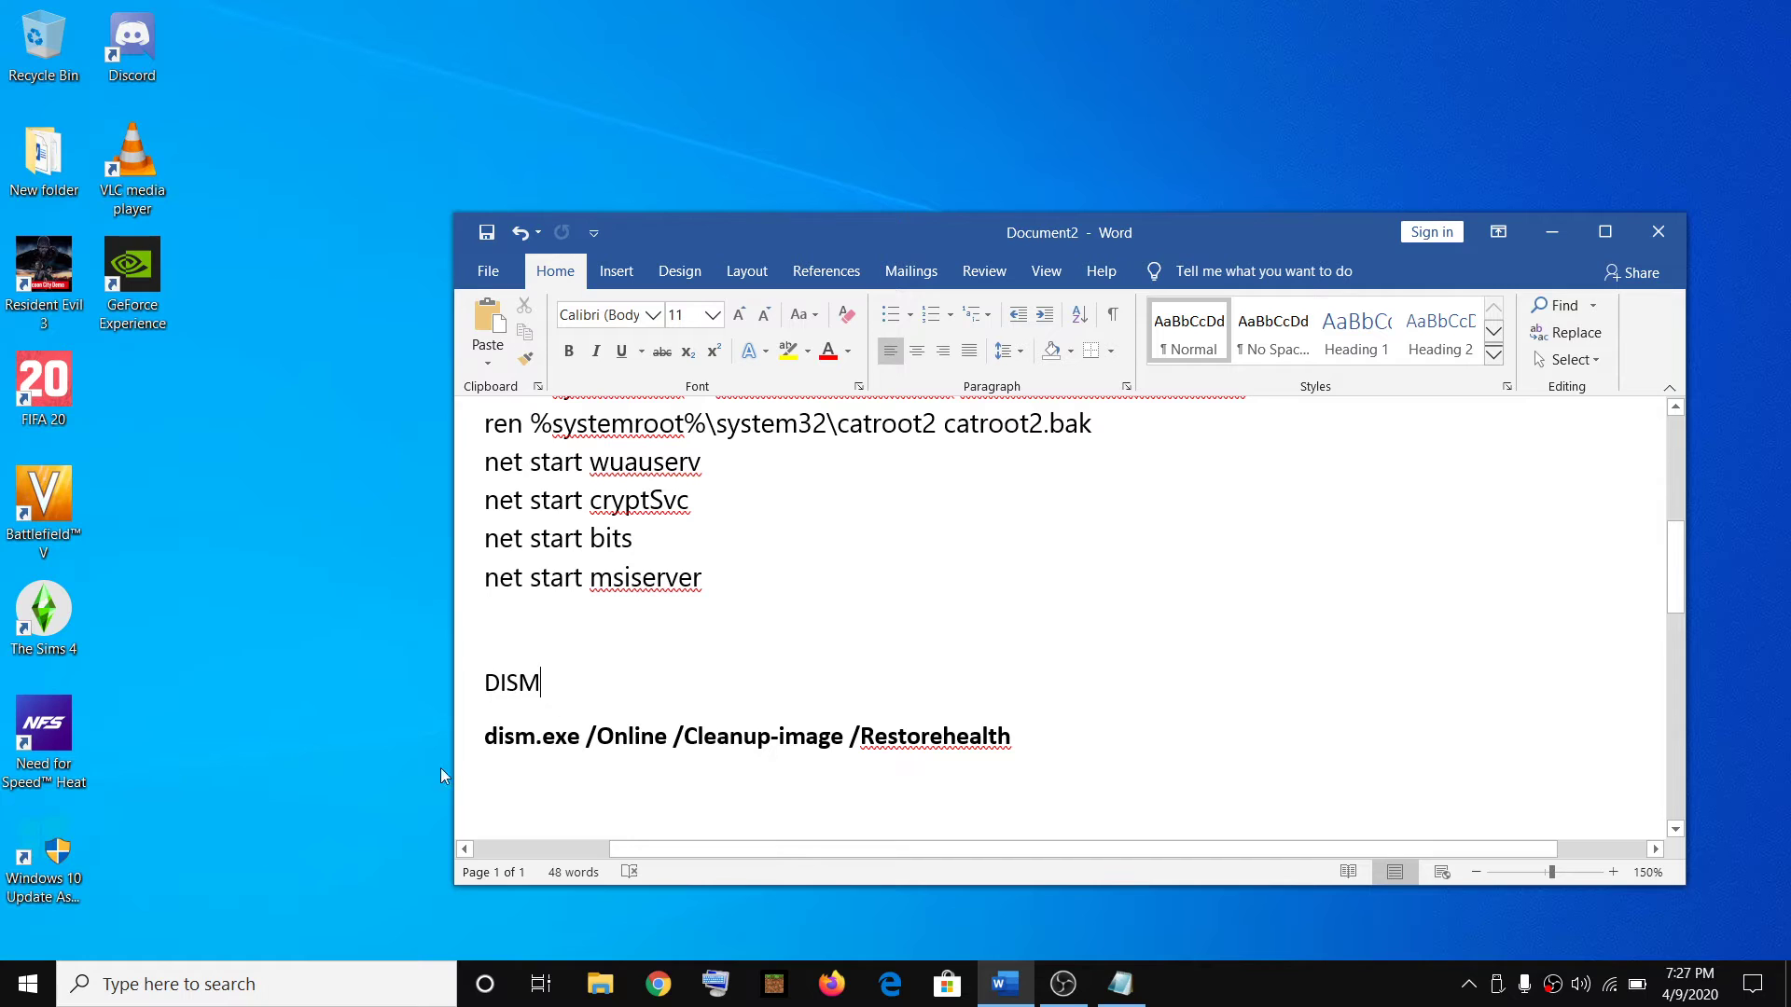
left_click(184, 983)
type("po")
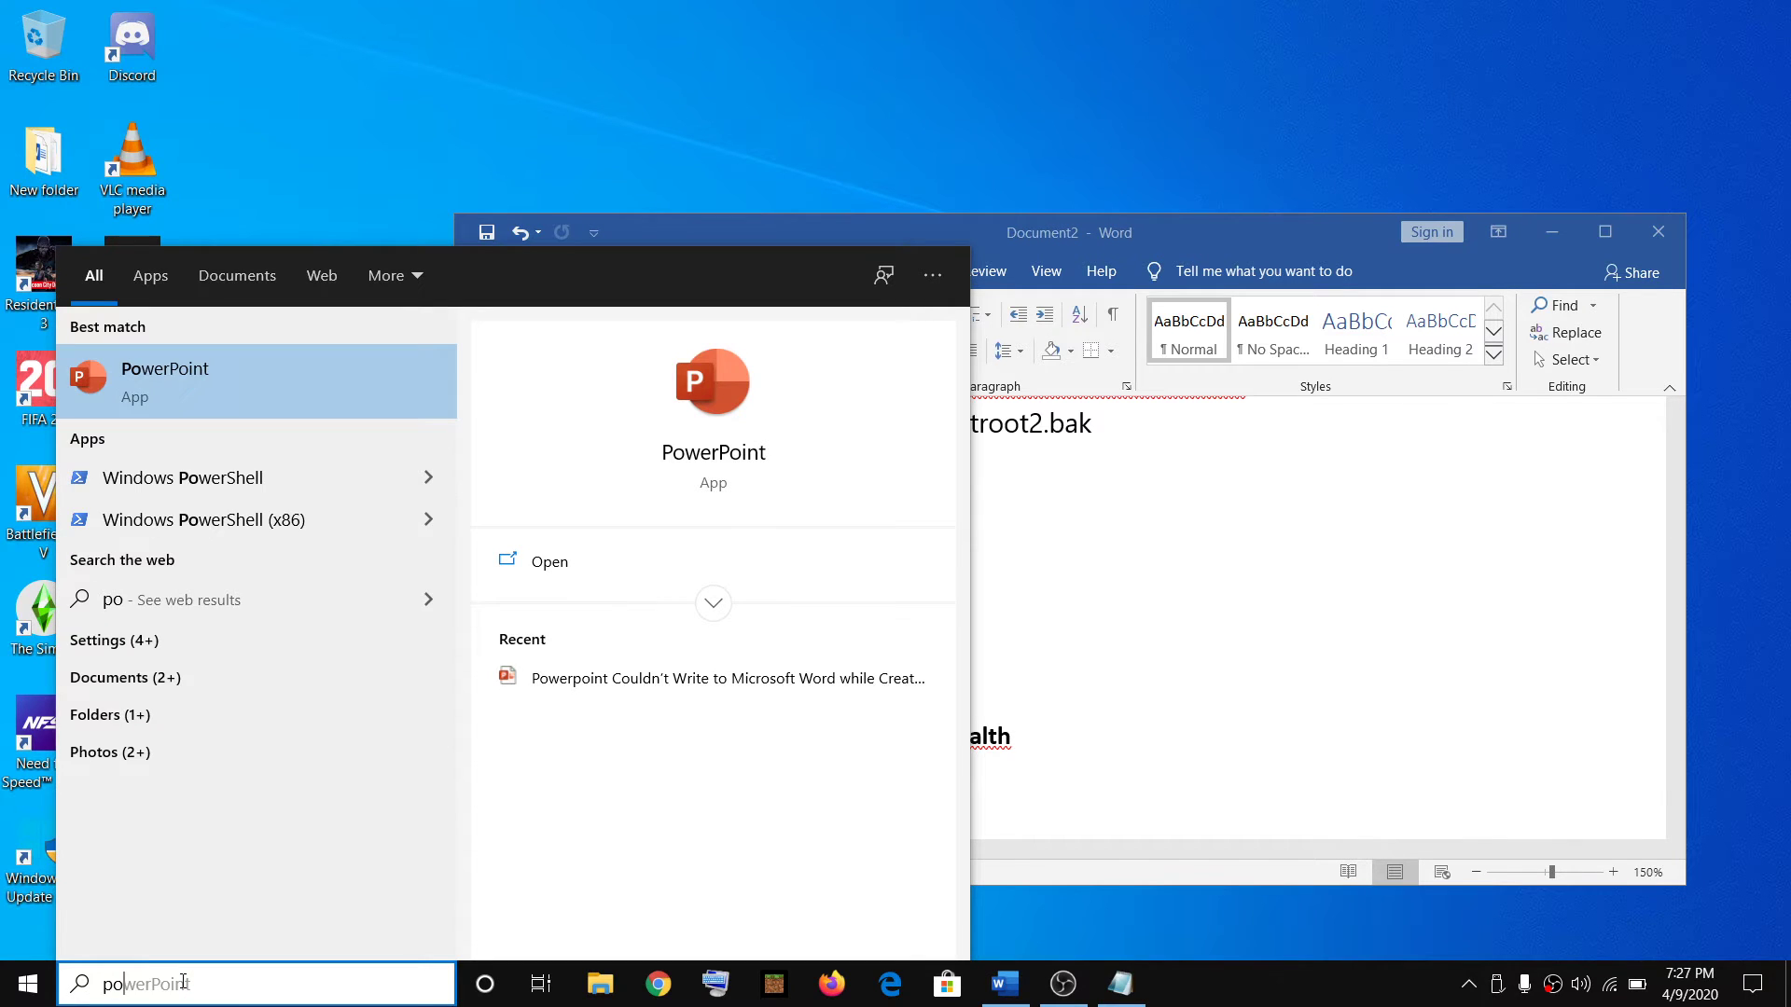
type("wershell")
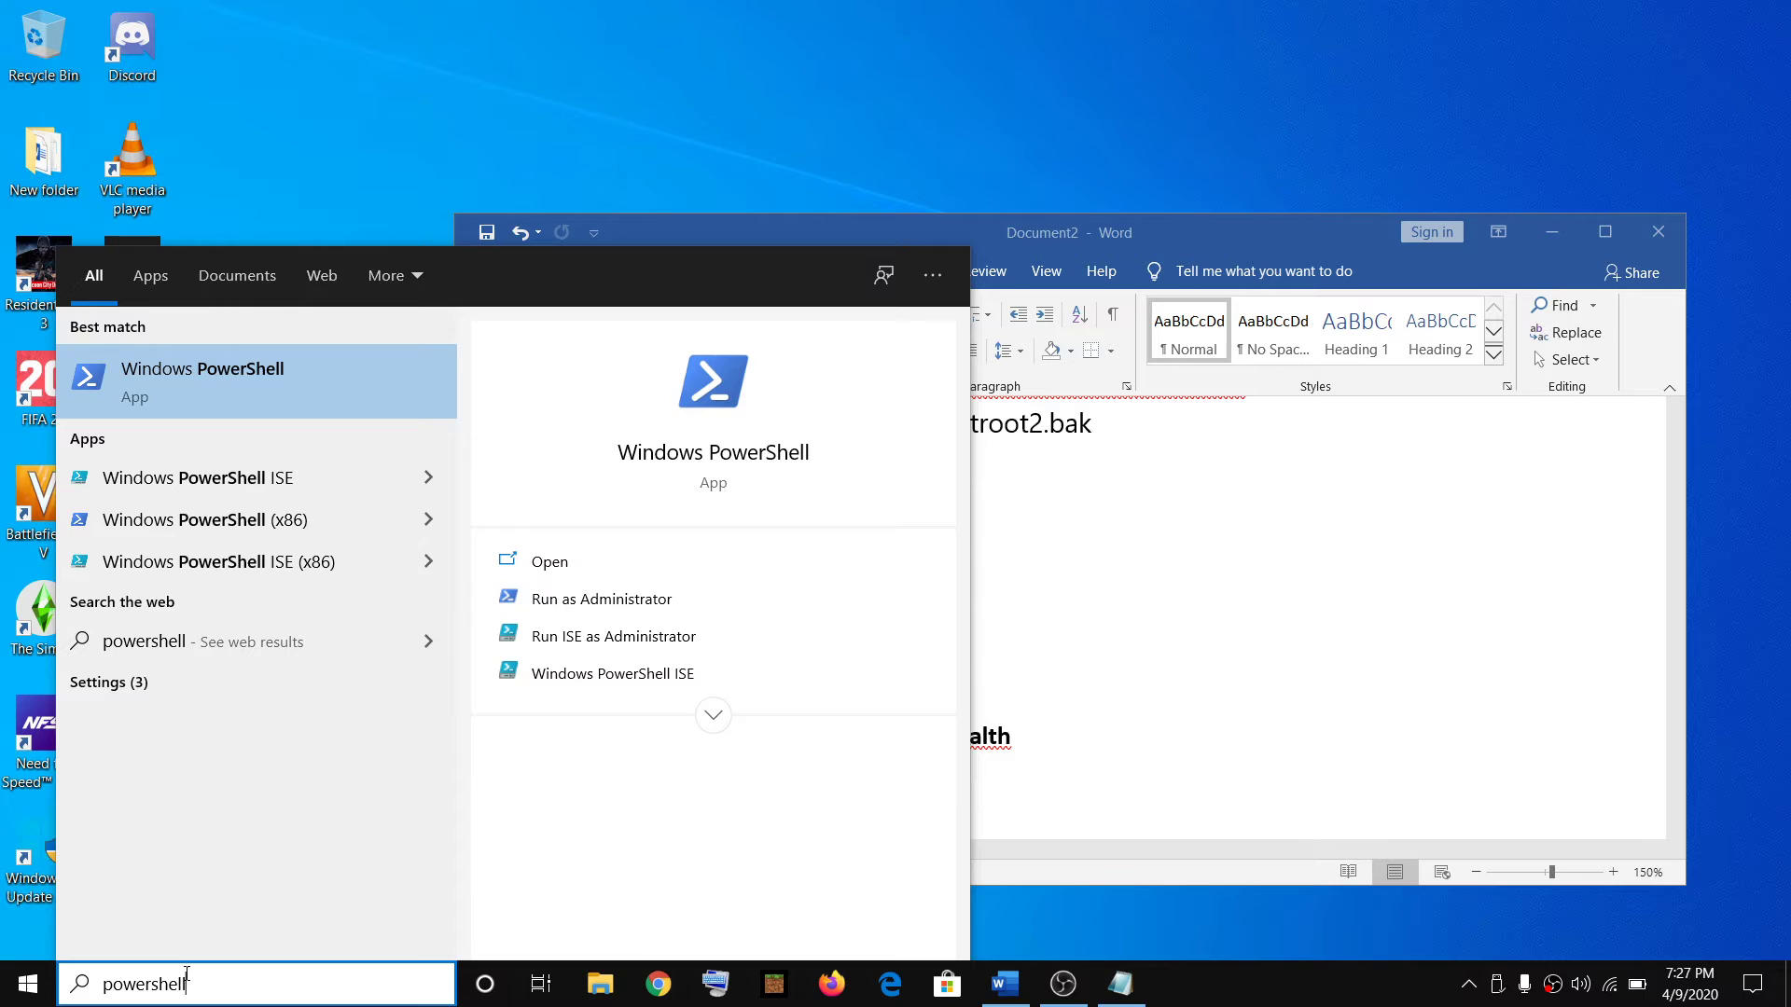
right_click(157, 383)
left_click(273, 403)
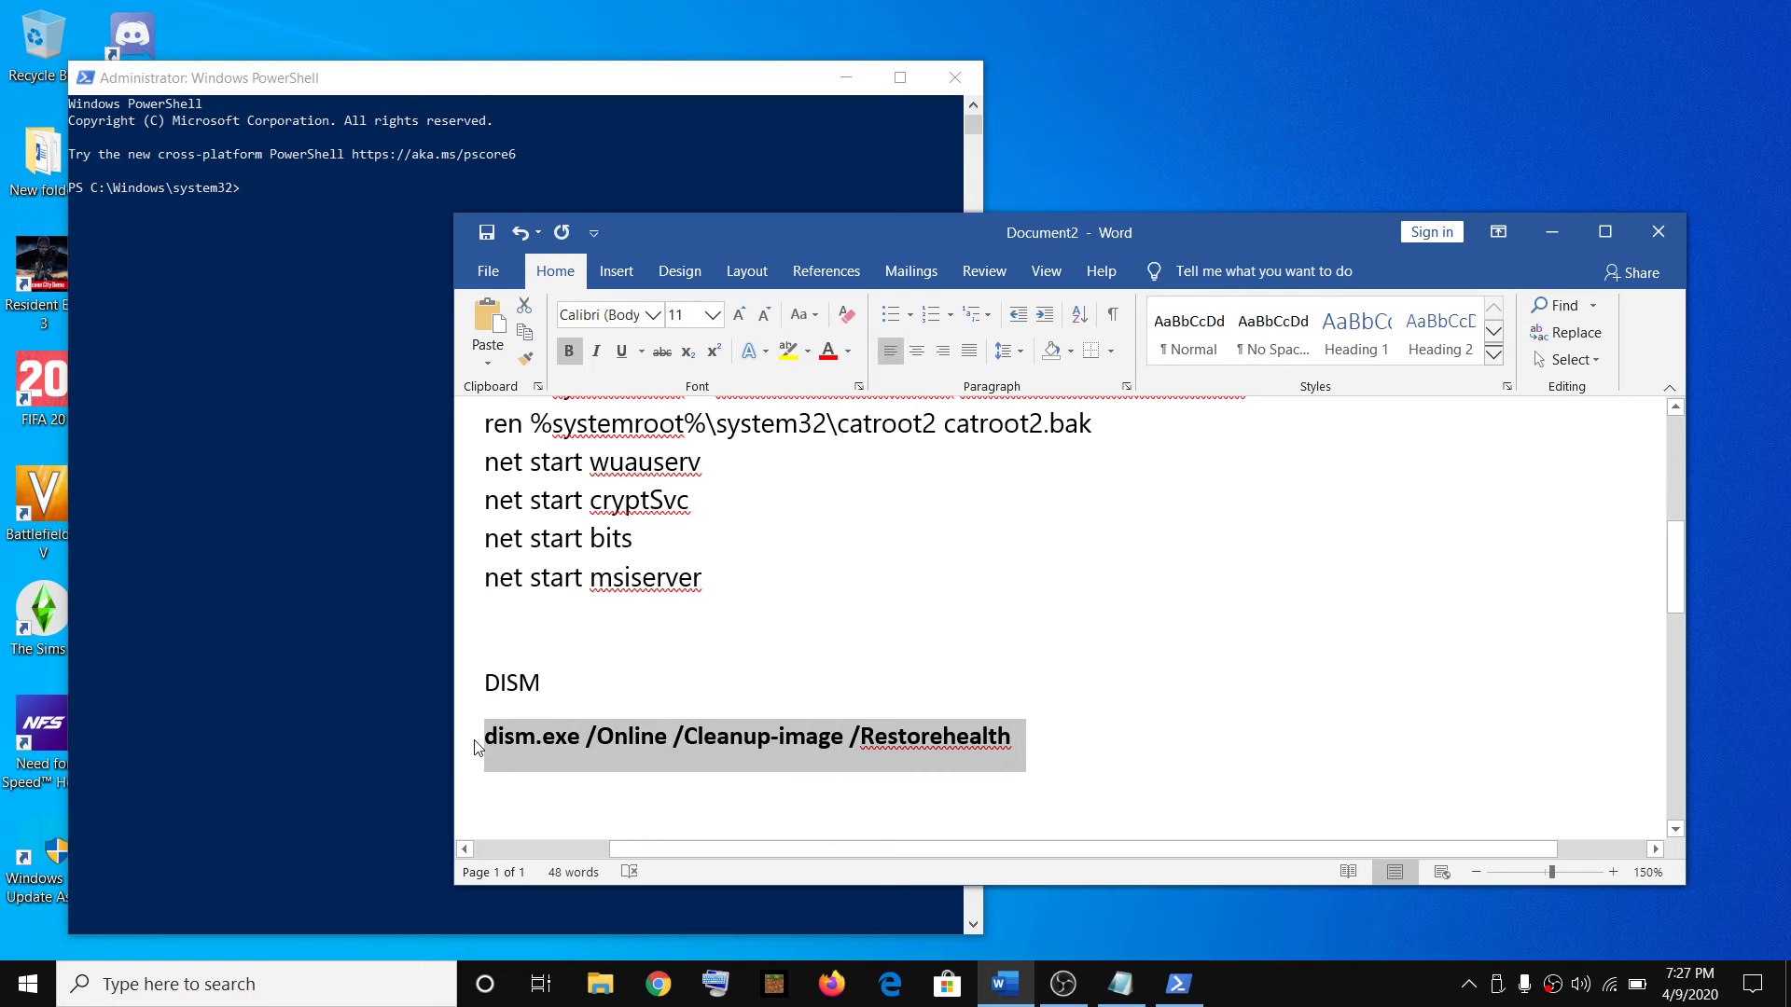
Step: Run the dism.exe /Online /Cleanup-image /Restorehealth command from the Word document in PowerShell and close the PowerShell window
left_click(308, 231)
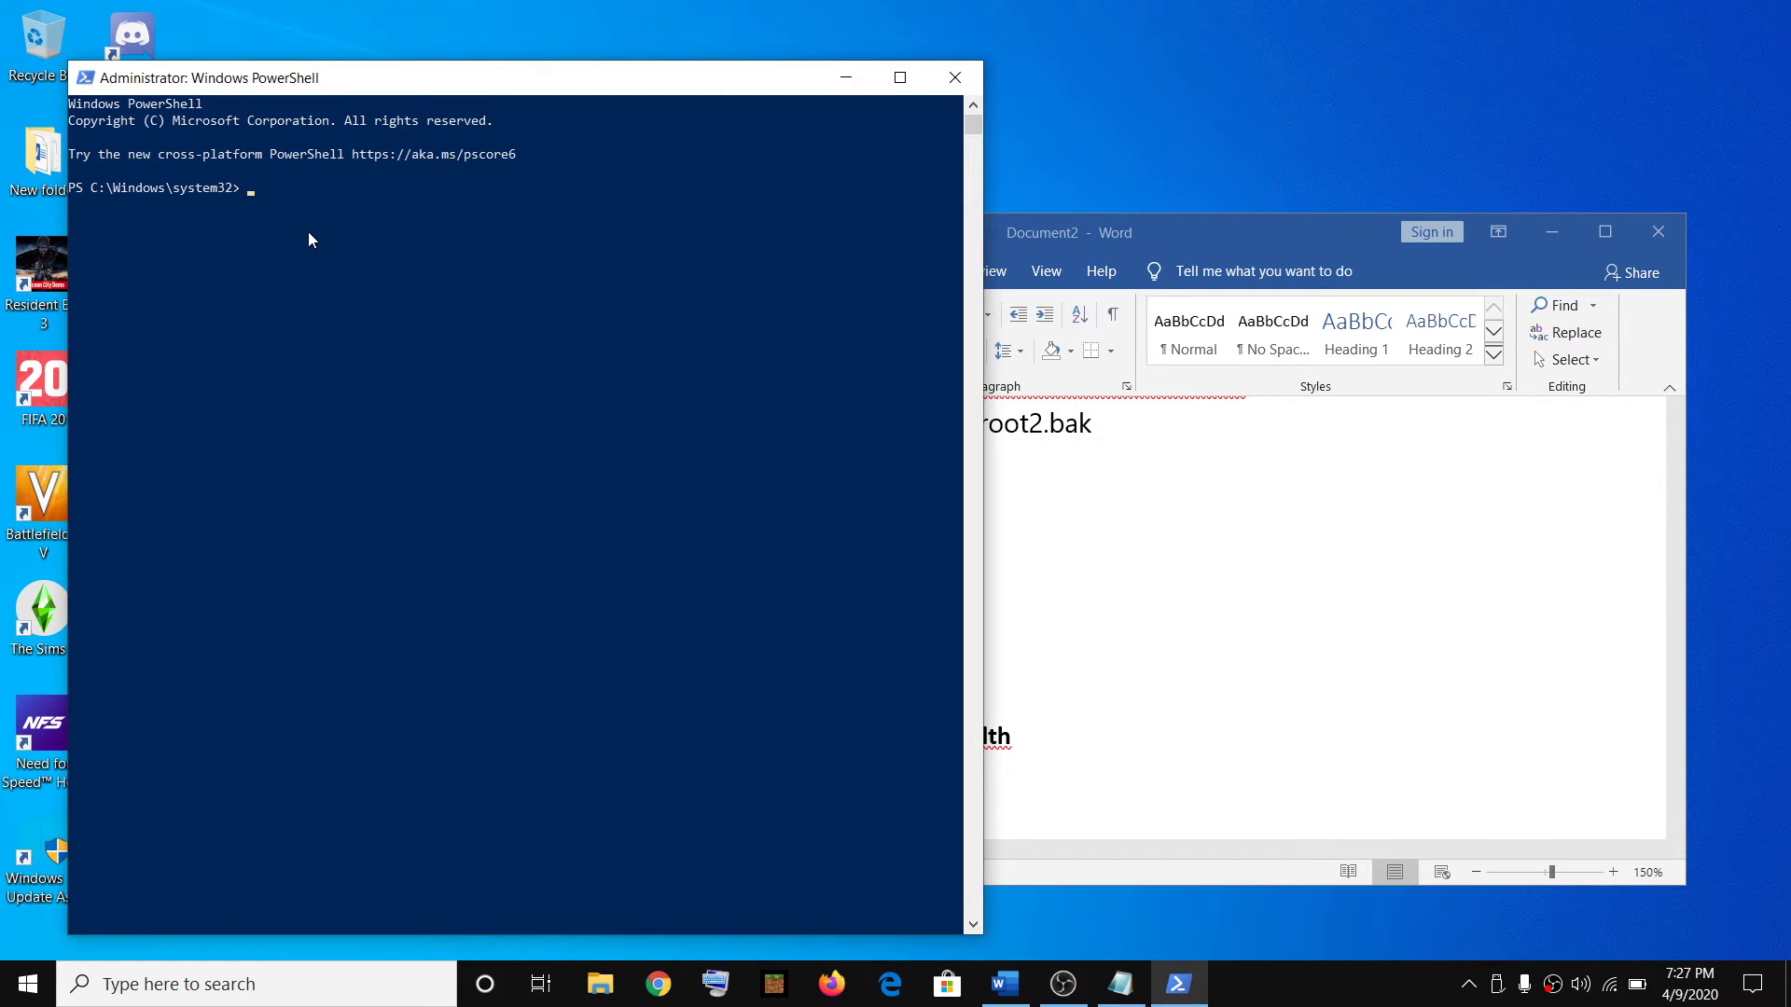
right_click(309, 234)
key("Return")
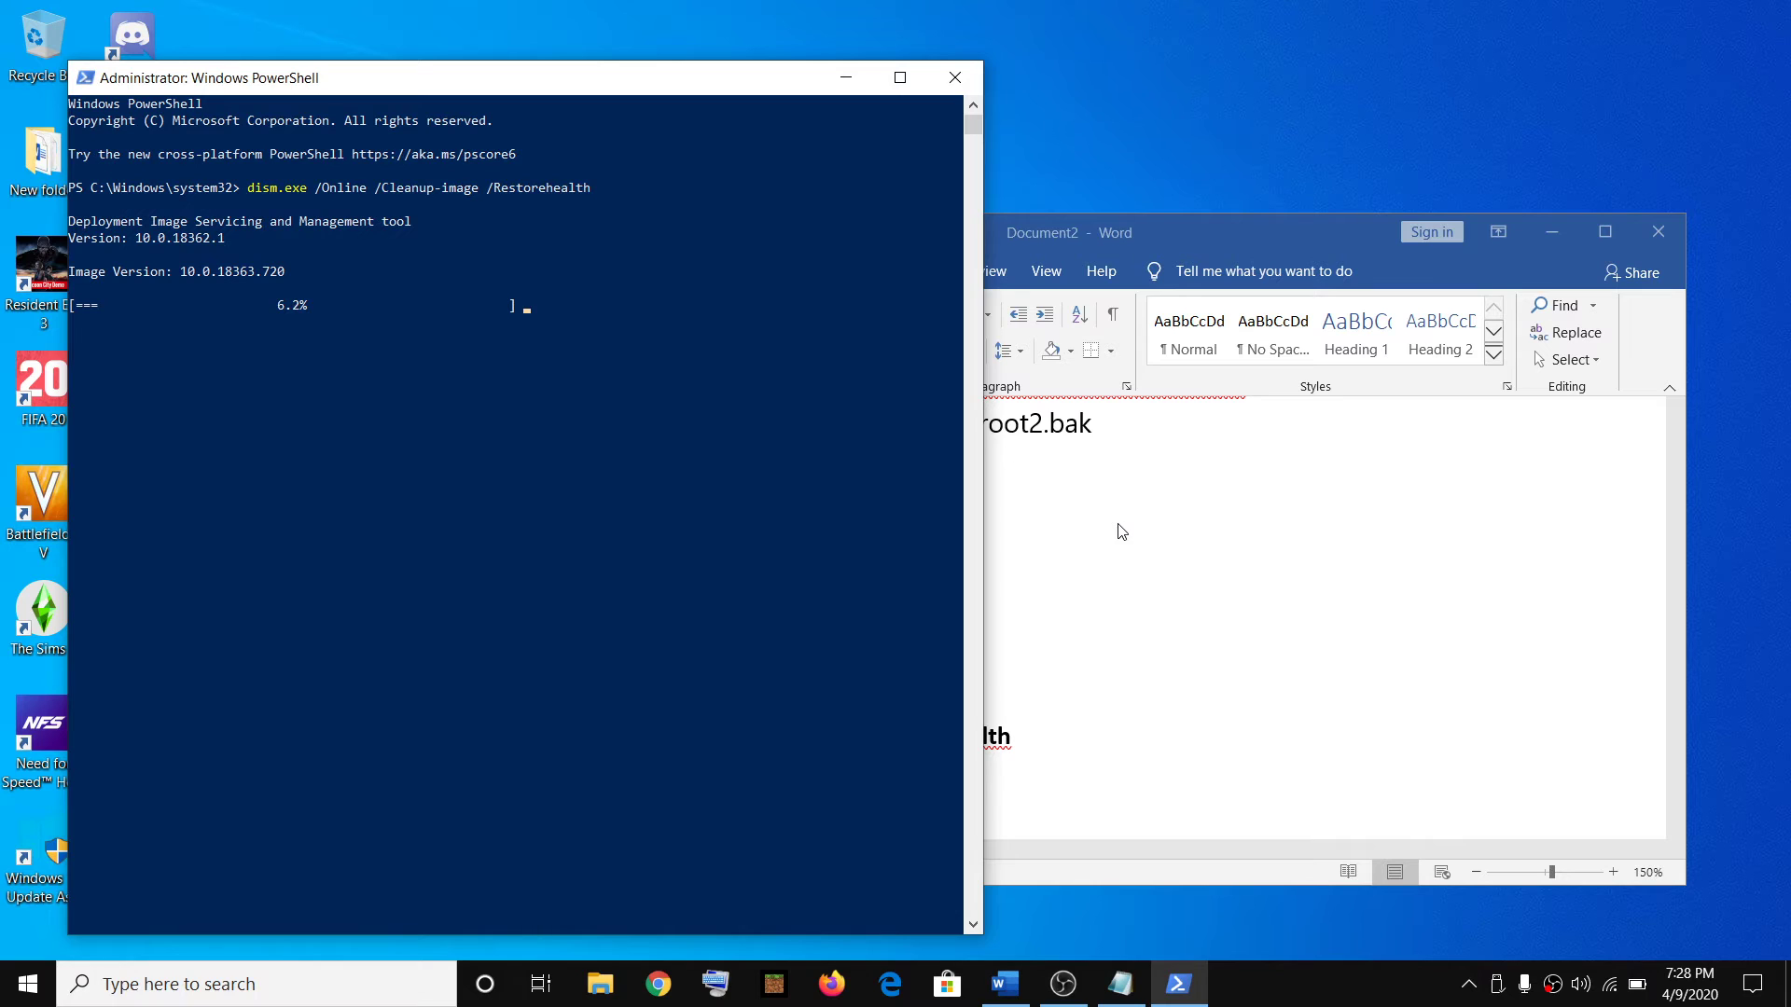
key("alt+F4")
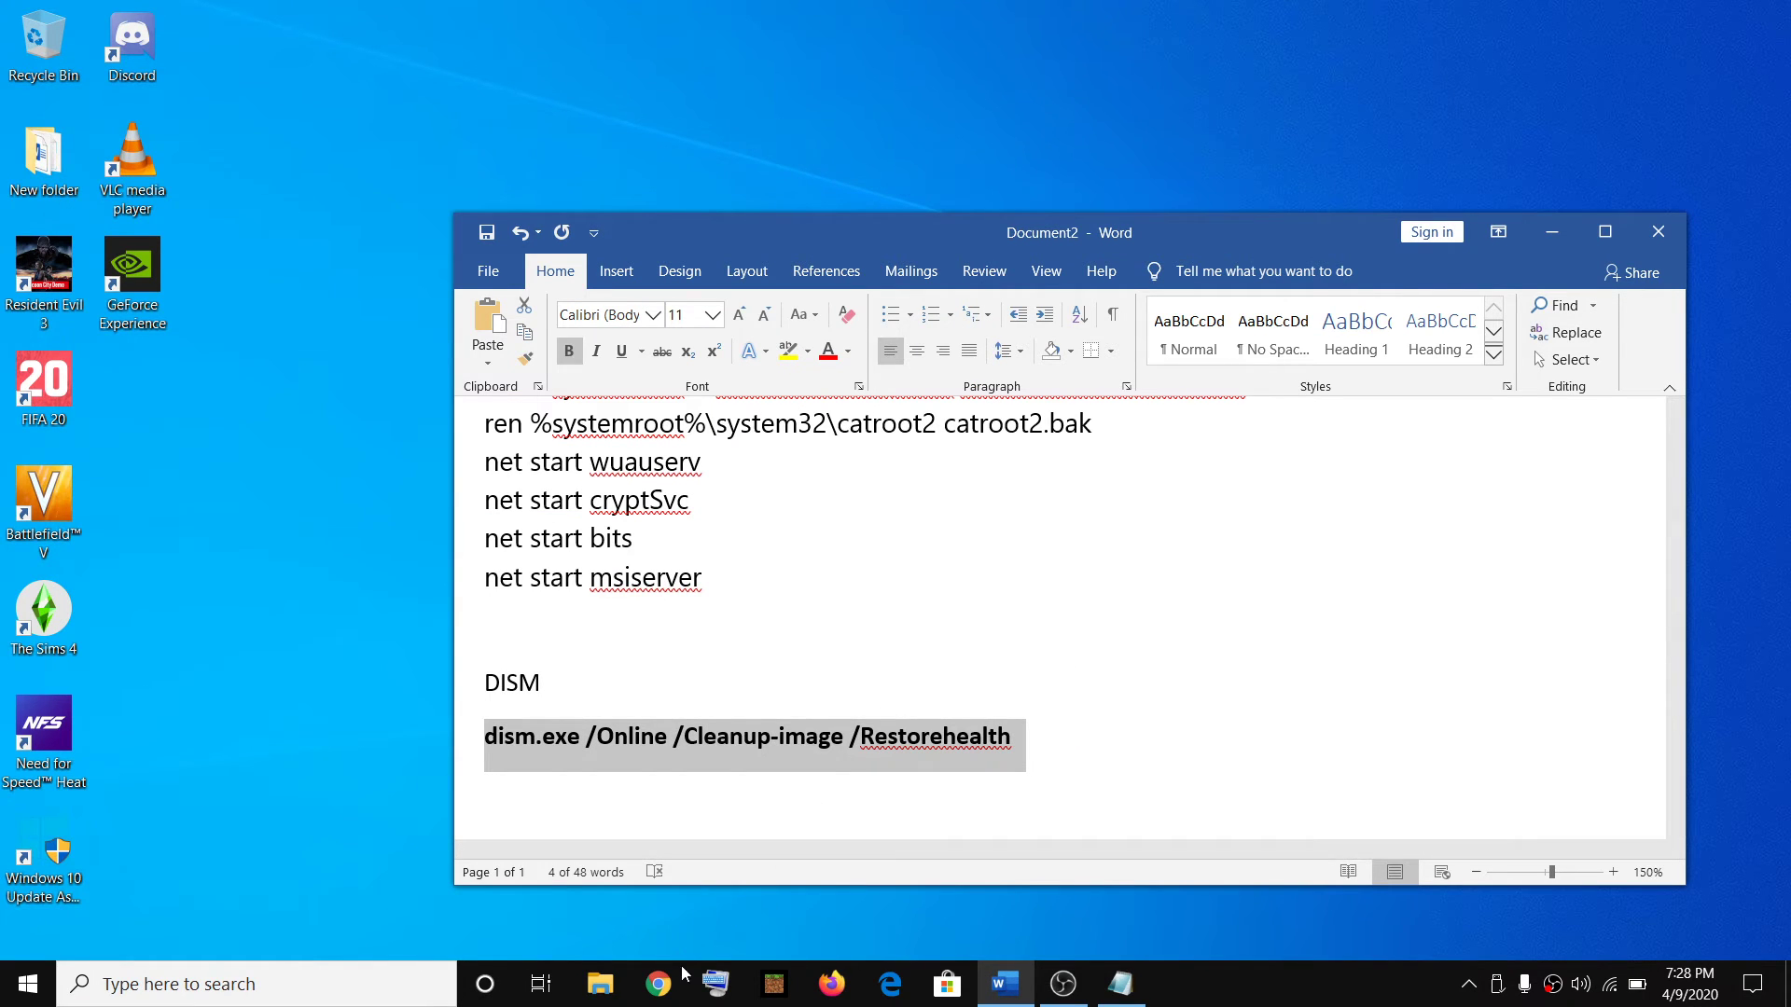
Step: Switch to Chrome, search Google for media creation tool and open Microsoft's Download Windows 10 page
left_click(668, 991)
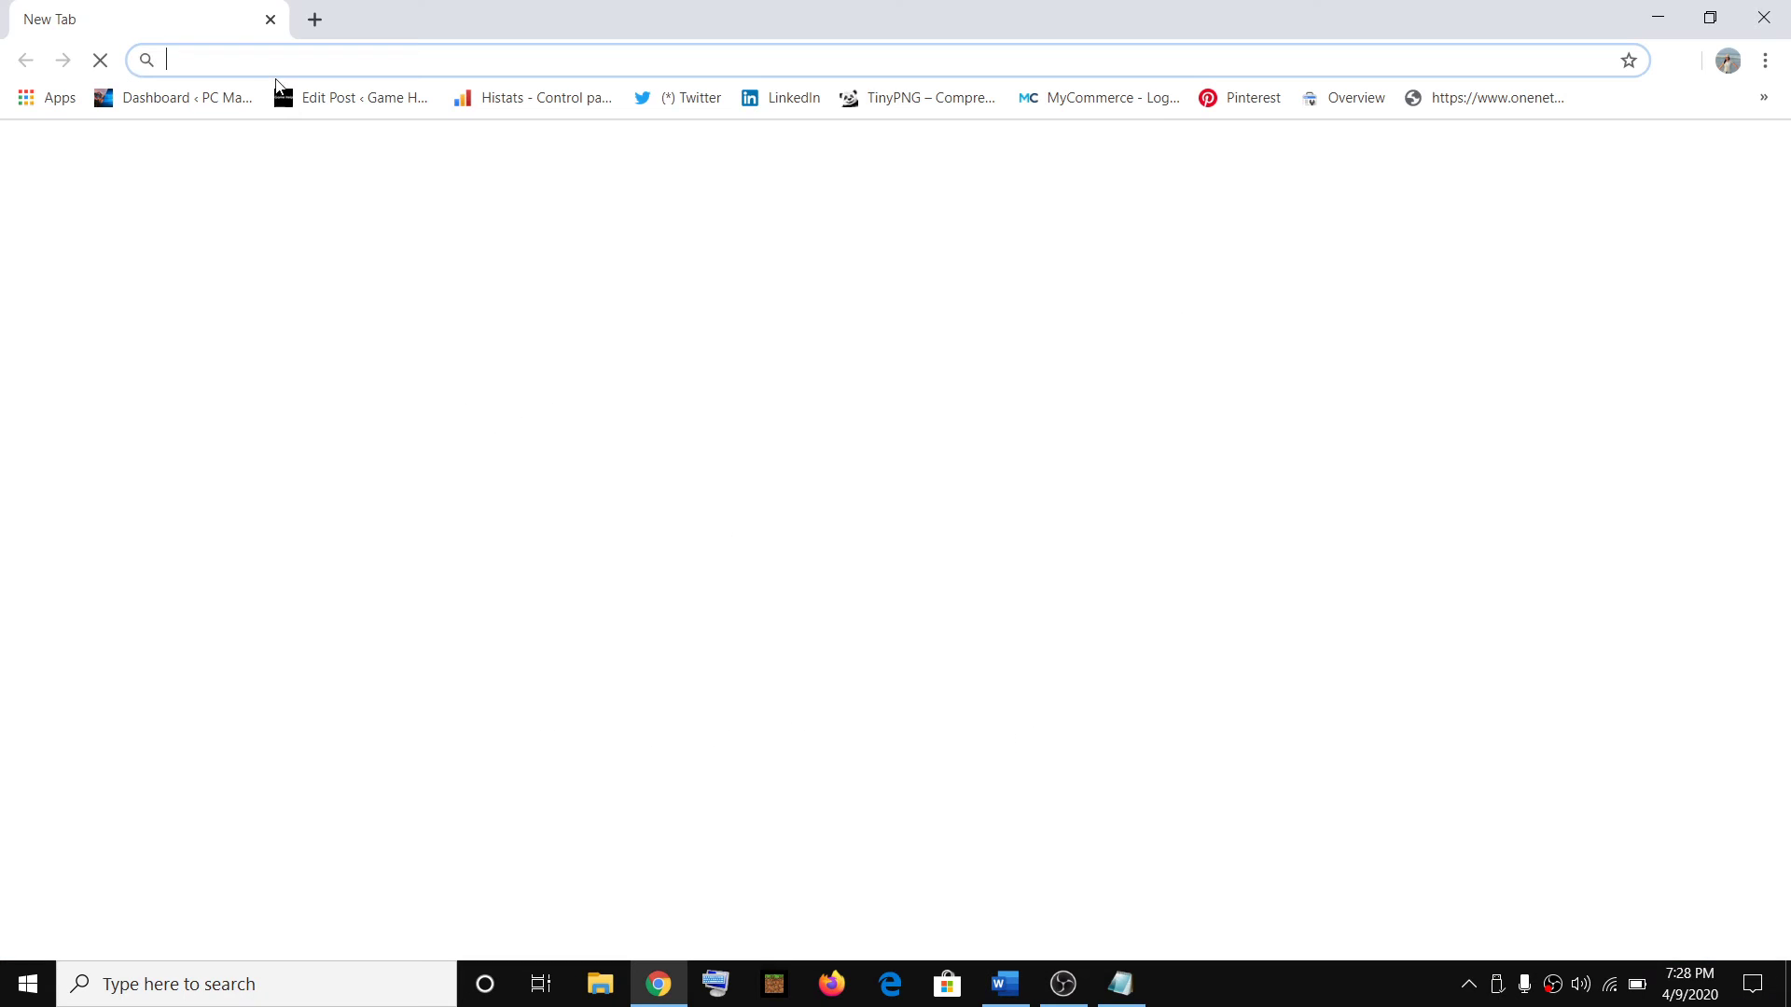
type("med")
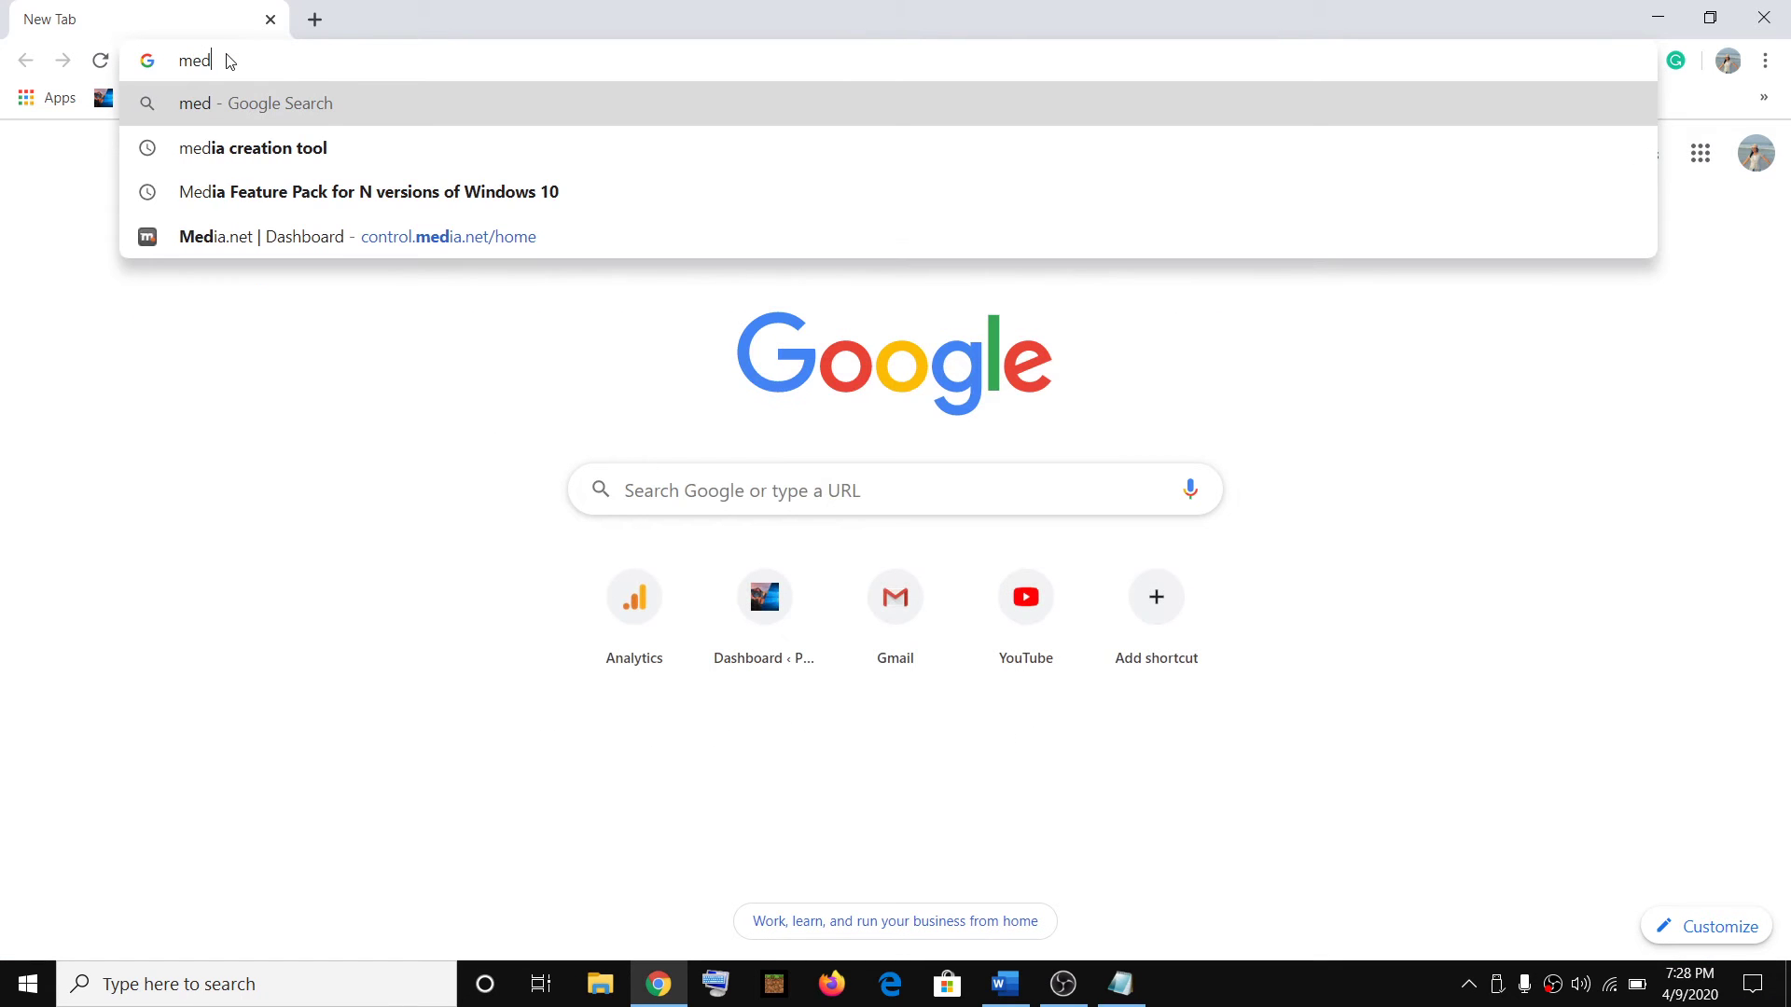
left_click(250, 151)
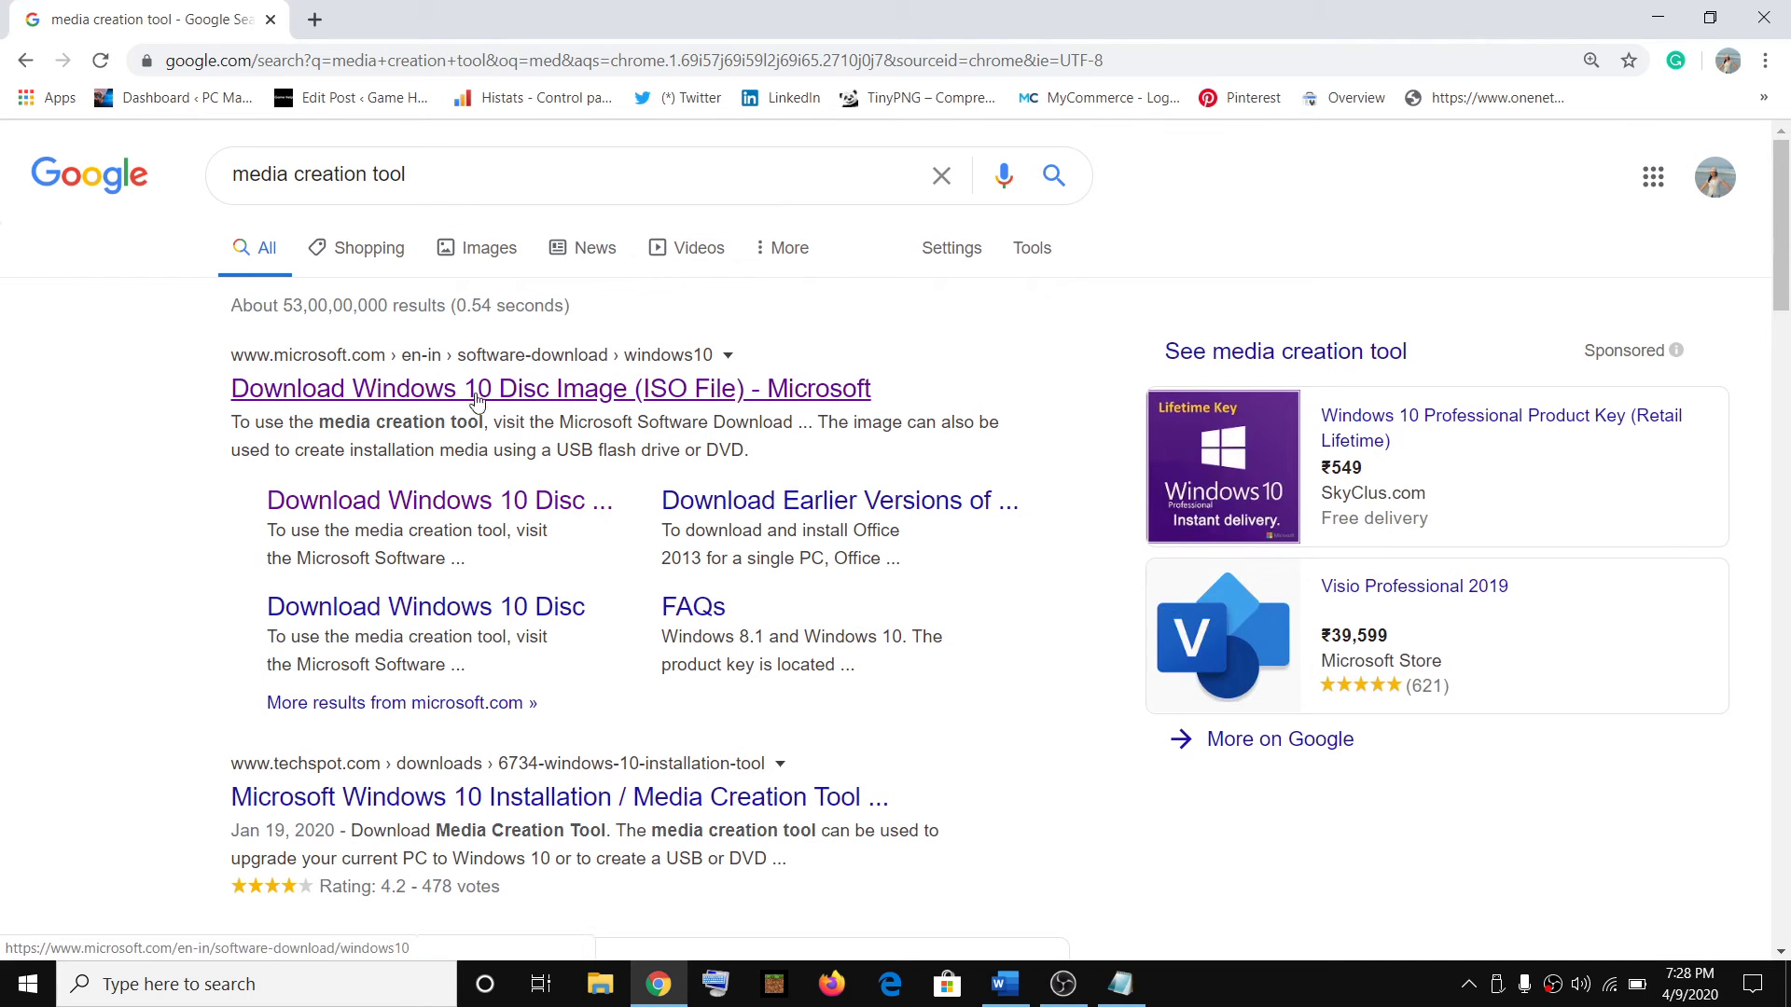
left_click(515, 393)
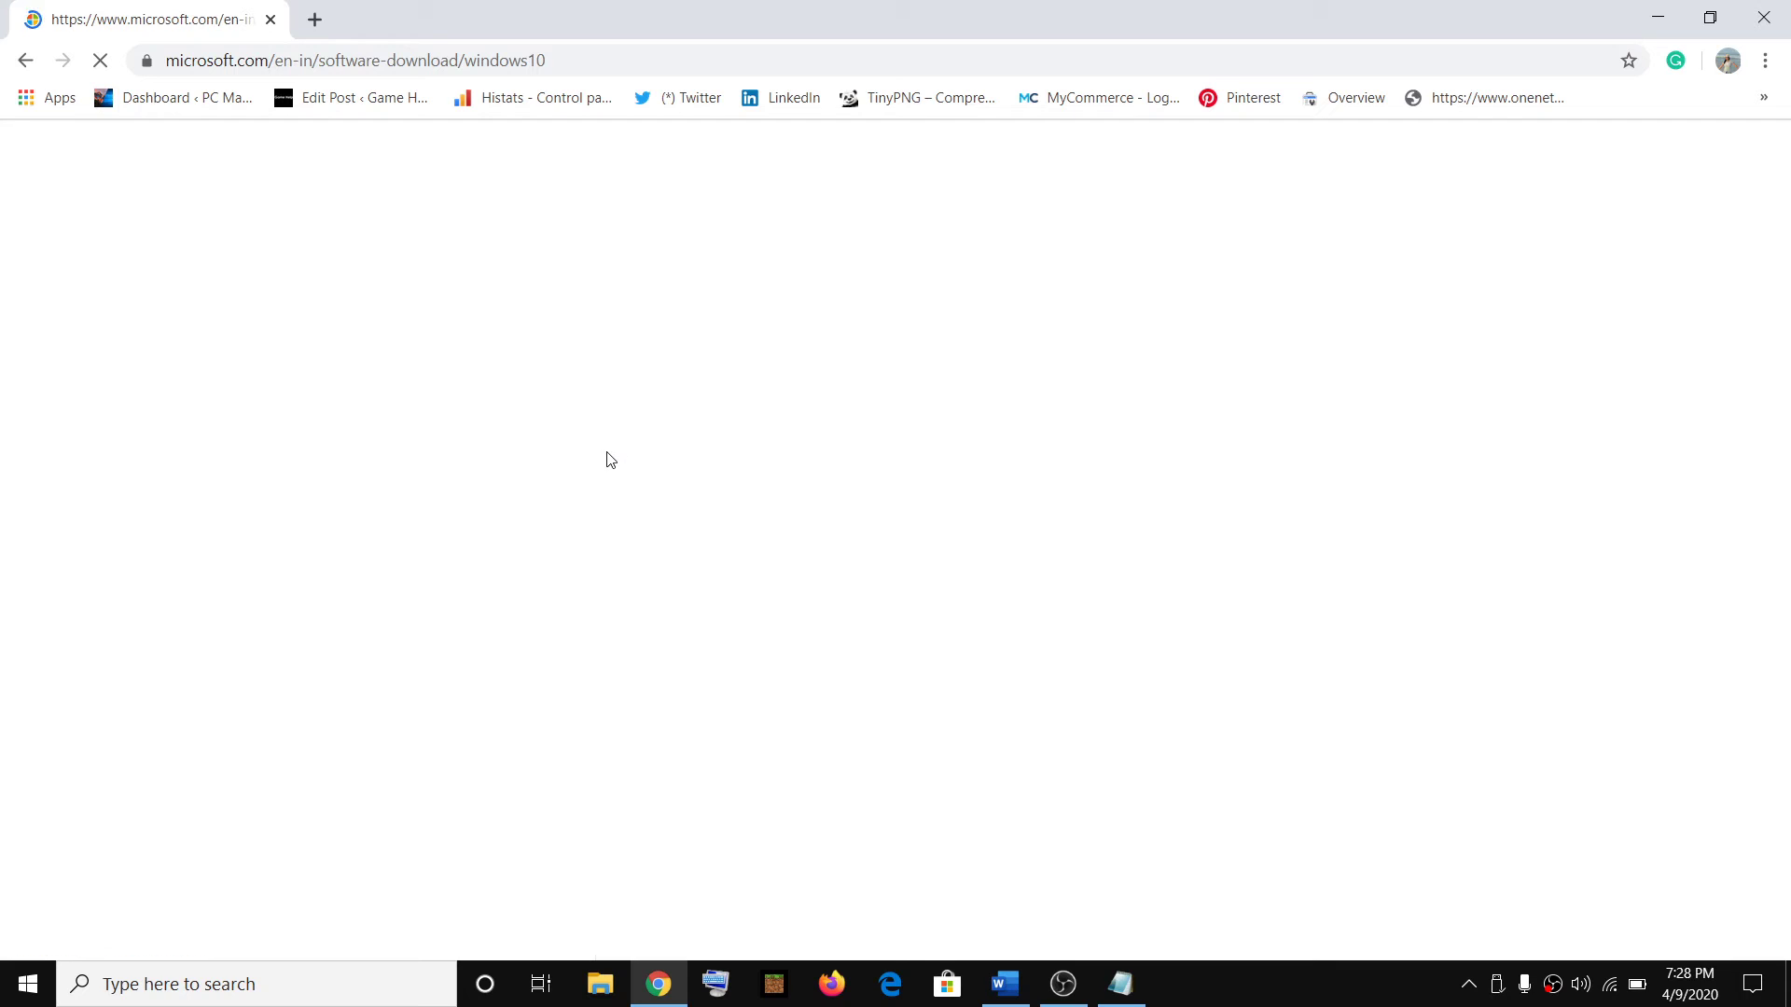
scroll(485, 559, "down", 1)
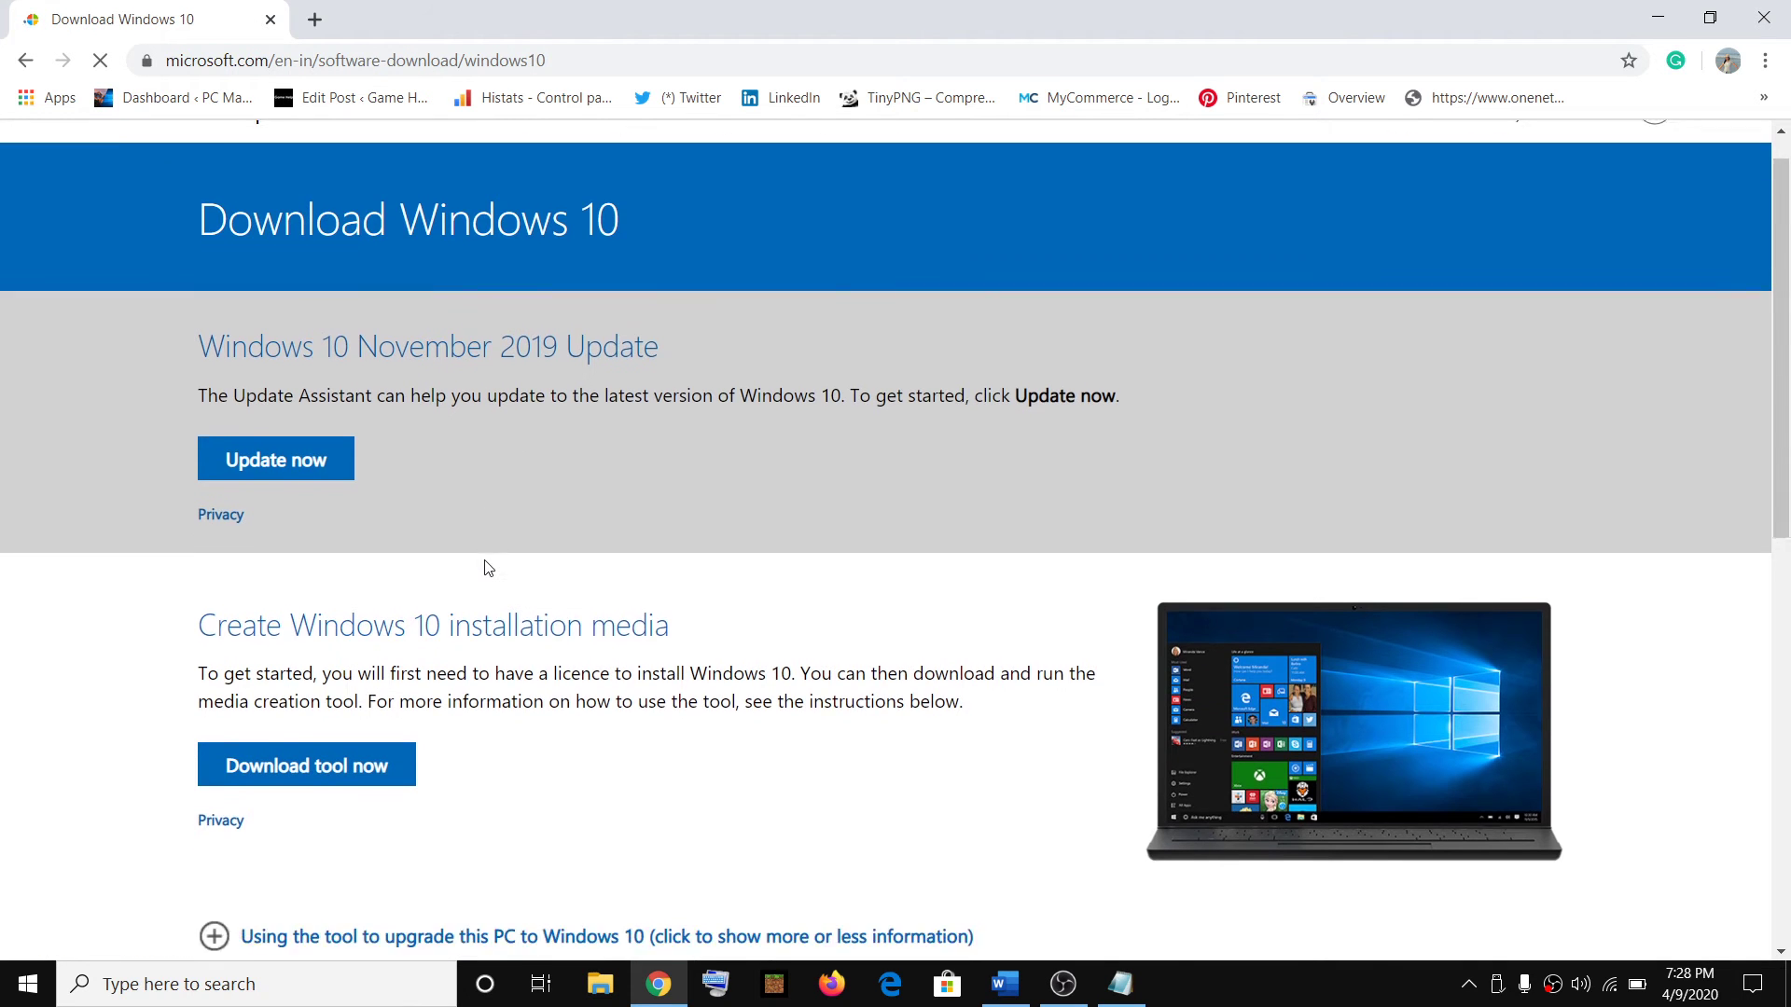
scroll(471, 588, "up", 1)
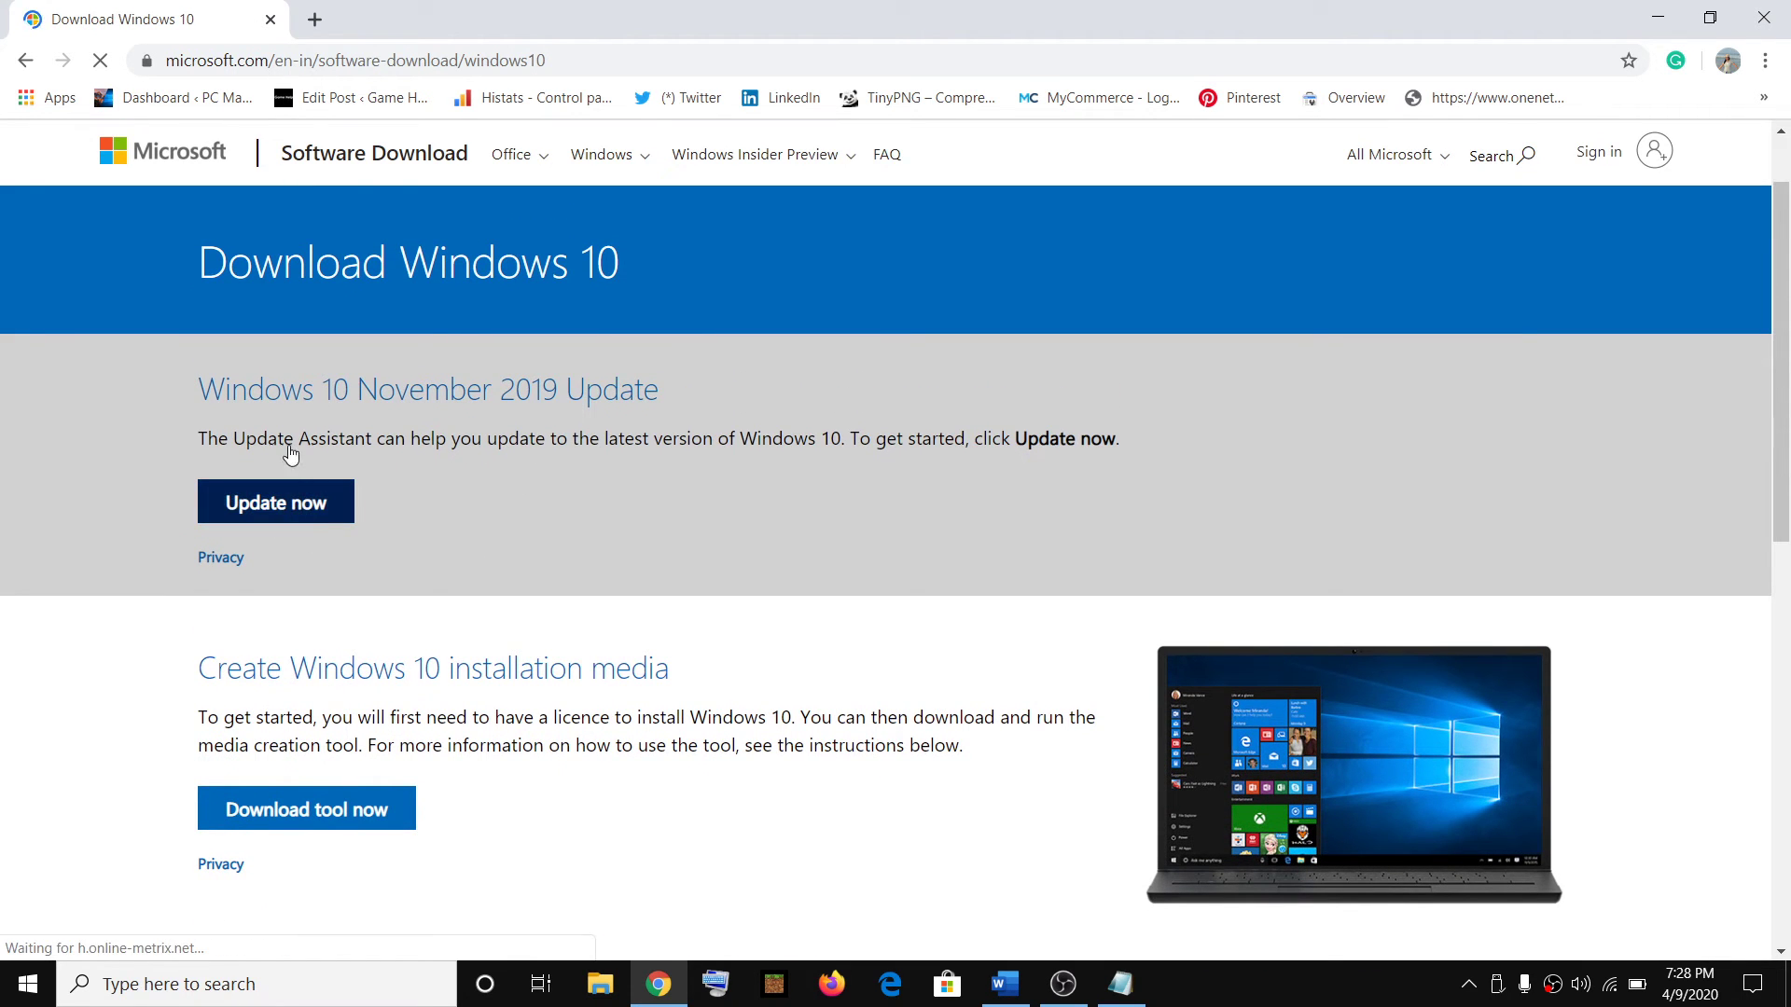
Step: Download the Windows 10 Update Assistant, run it and exit it
left_click_drag(233, 441, 368, 449)
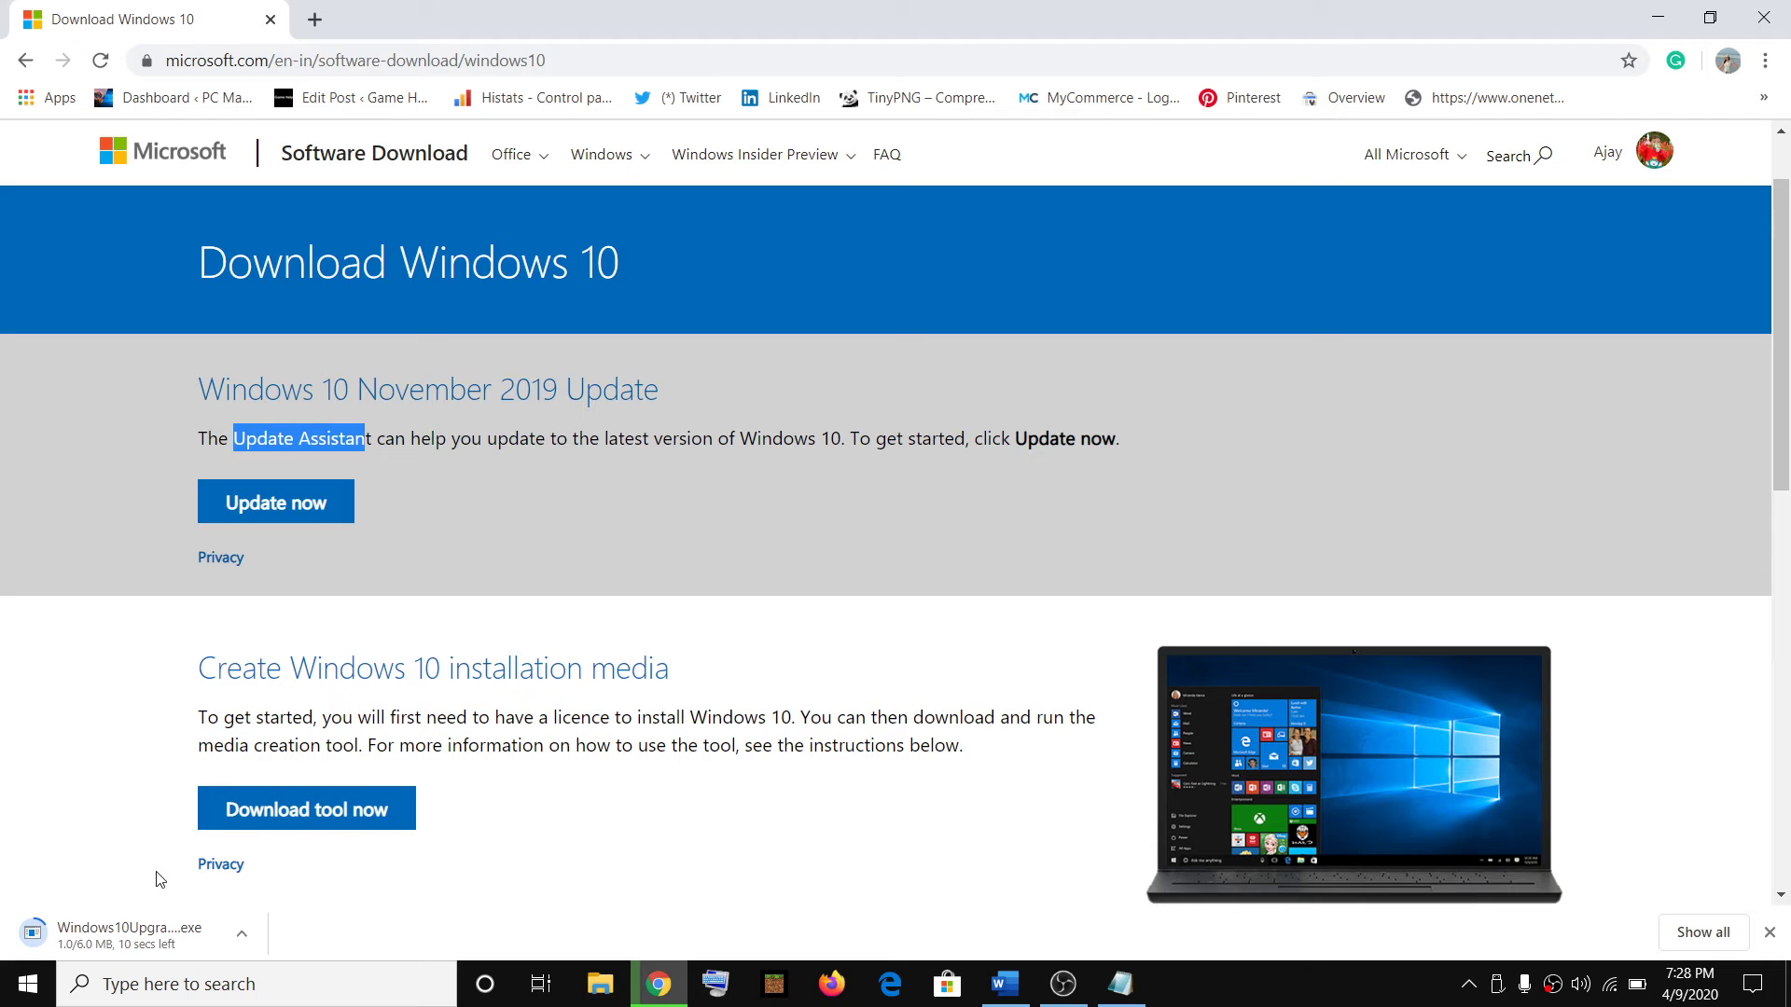
left_click(93, 936)
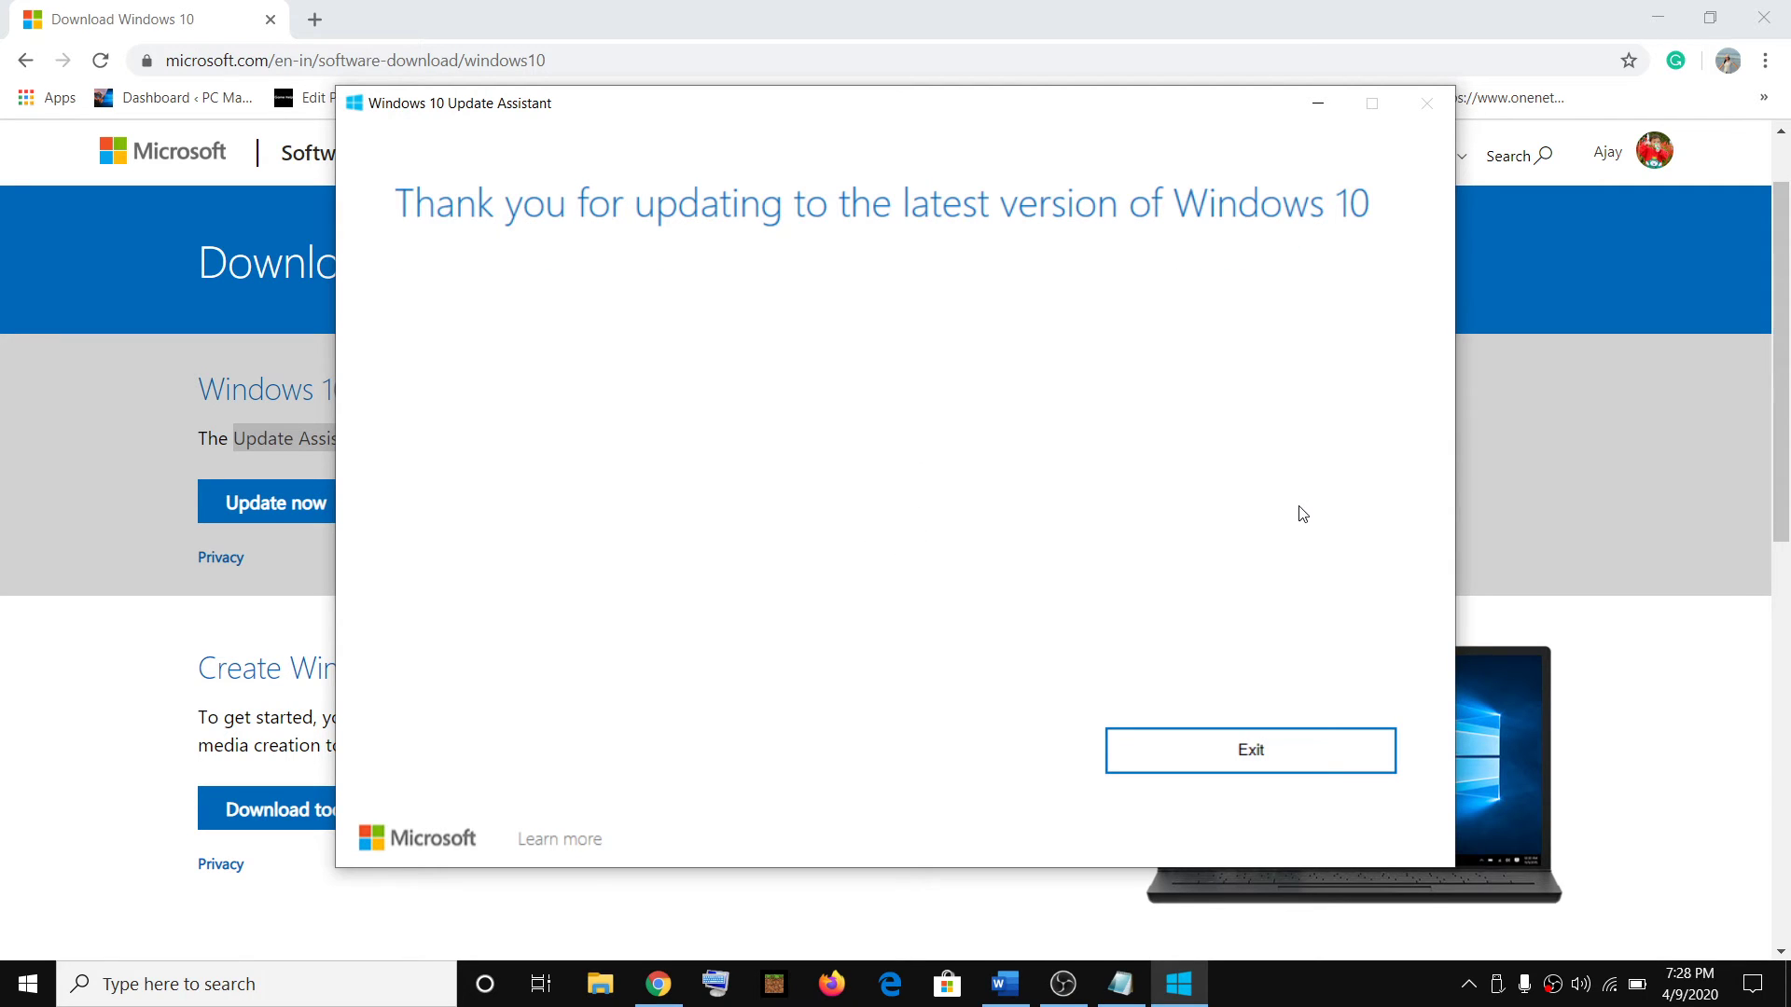
left_click(1251, 752)
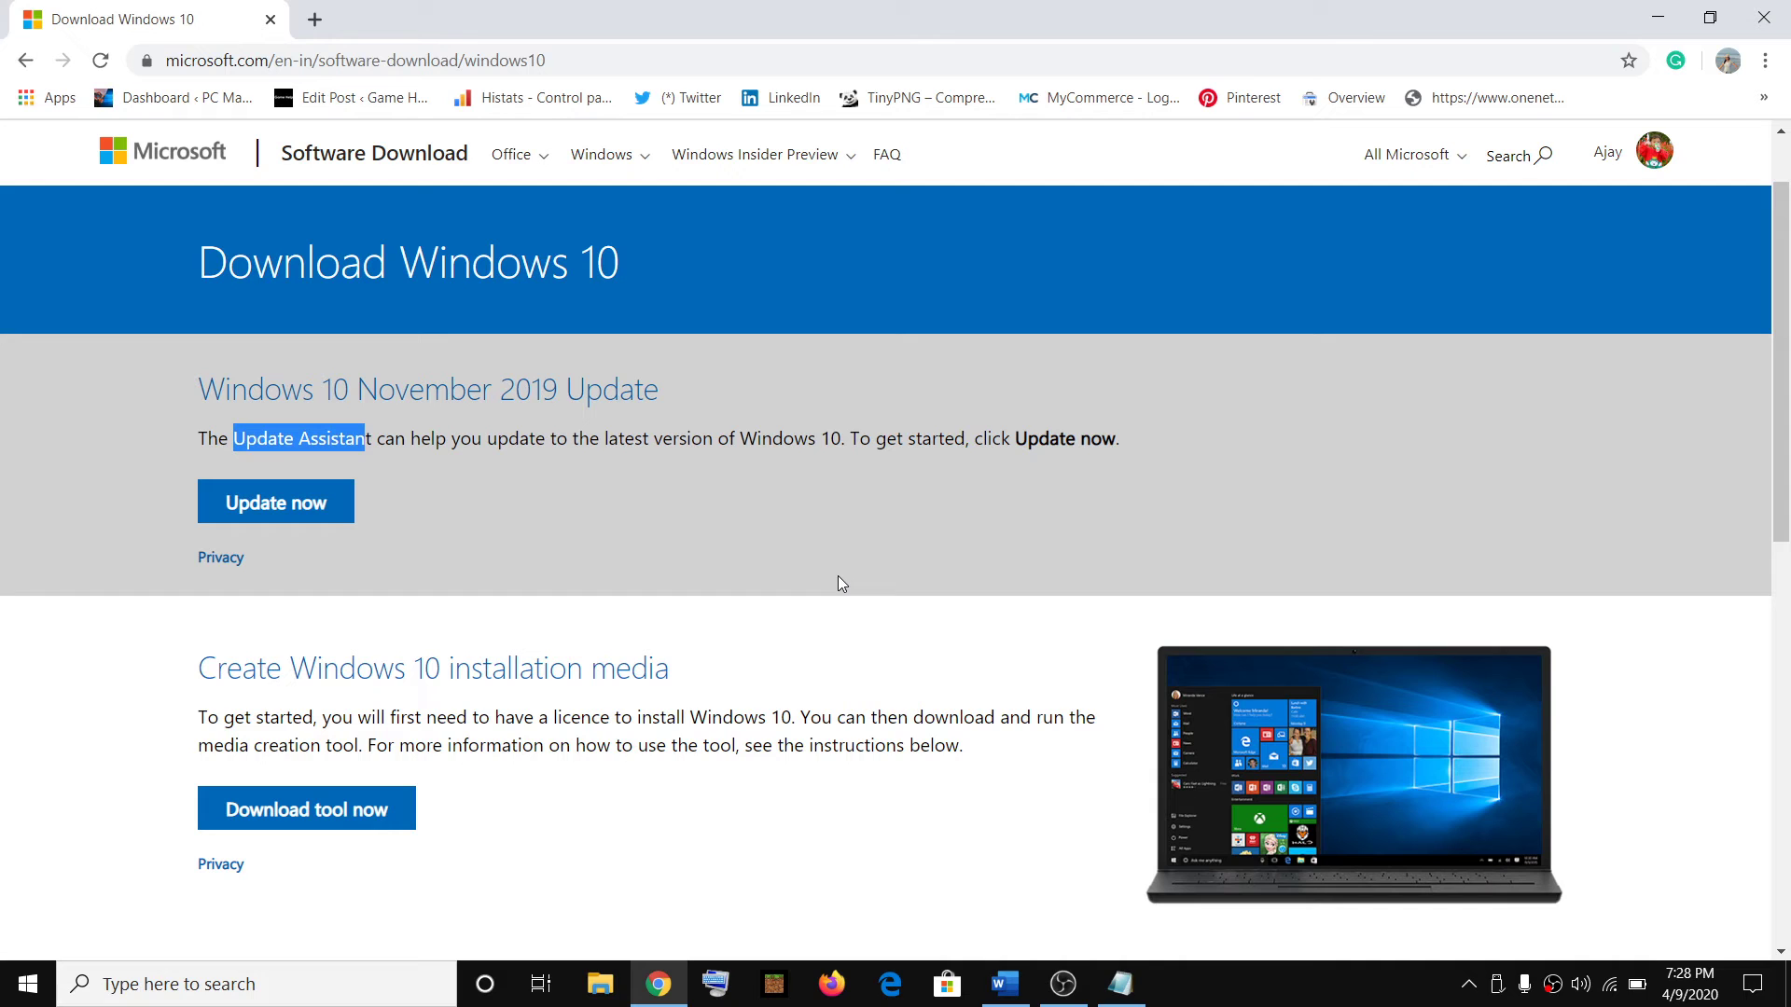
Step: Download the media creation tool from the Create Windows 10 installation media section
left_click(417, 433)
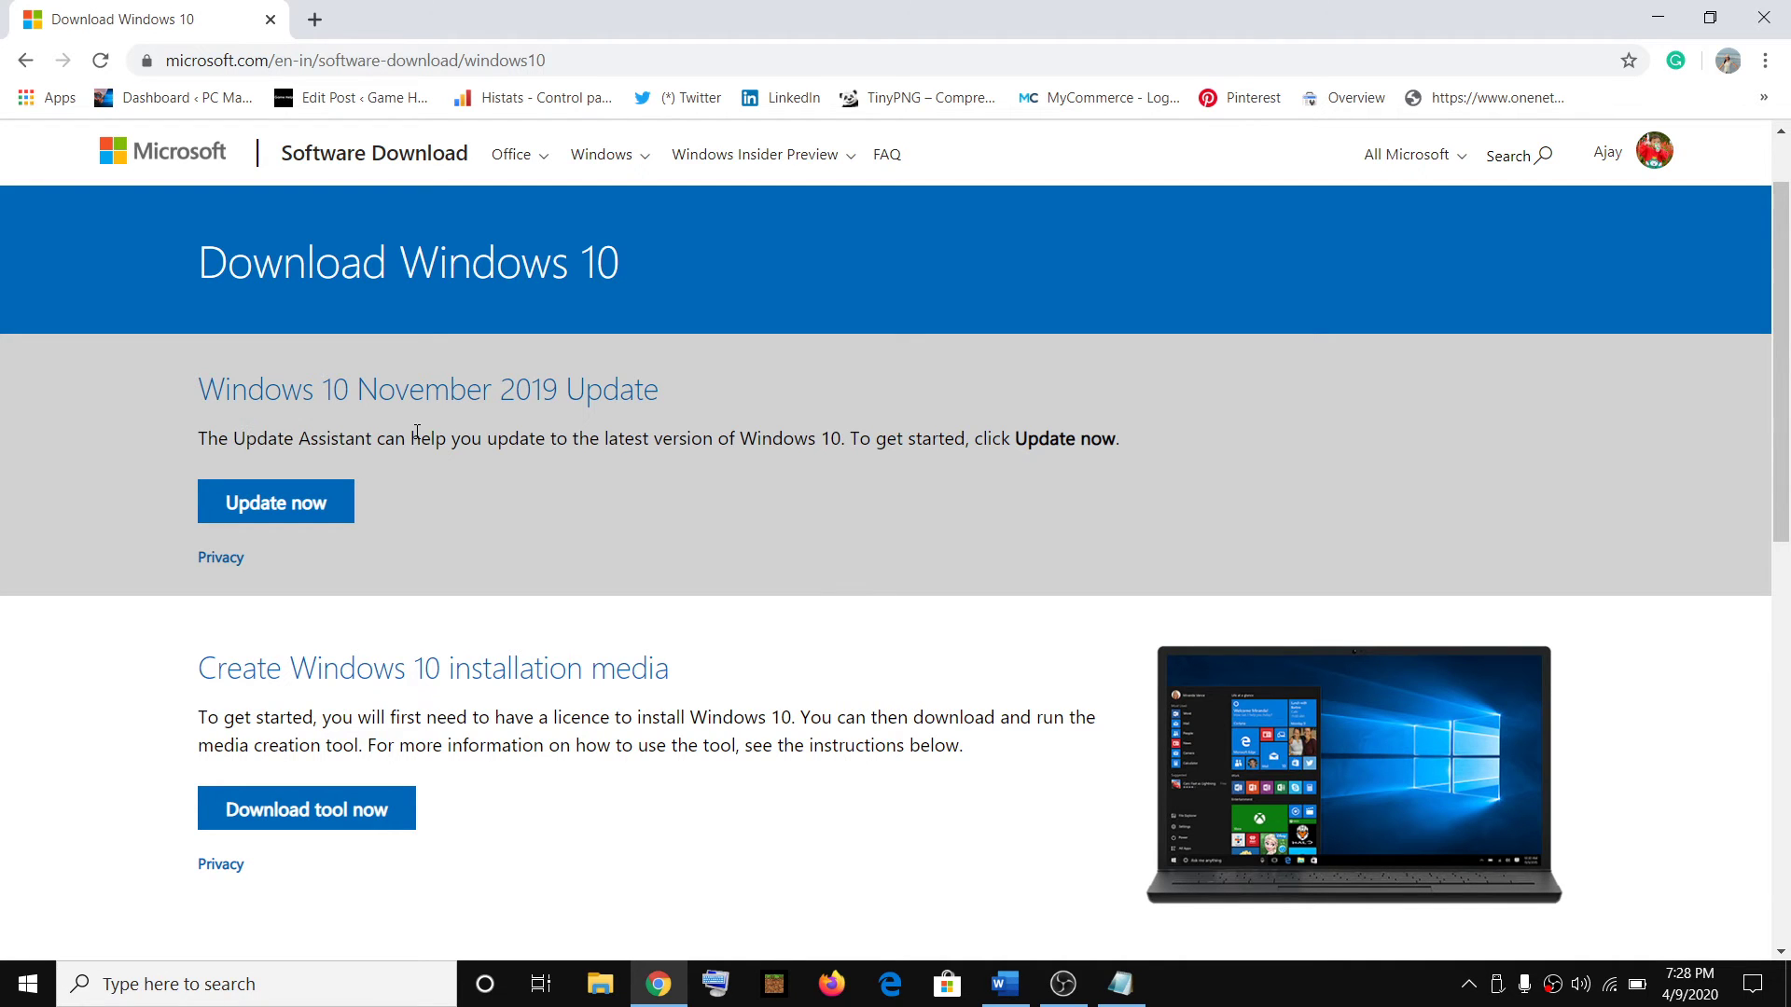
scroll(221, 448, "down", 3)
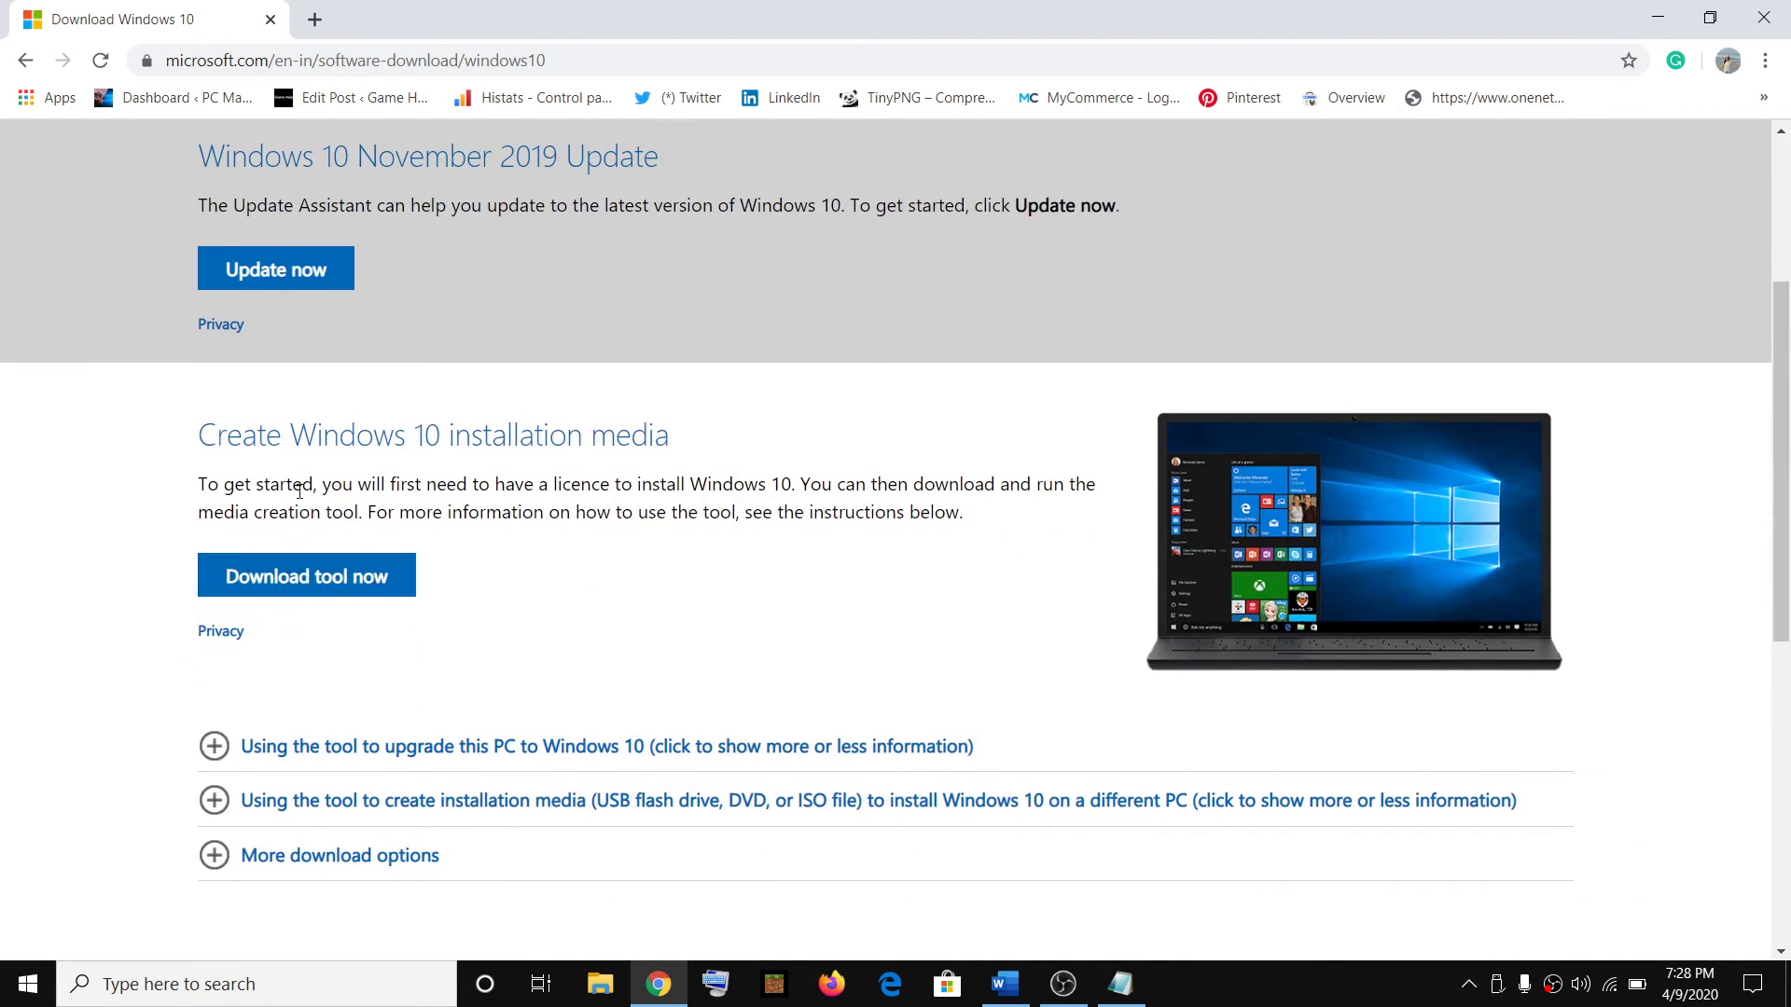
left_click_drag(198, 513, 359, 519)
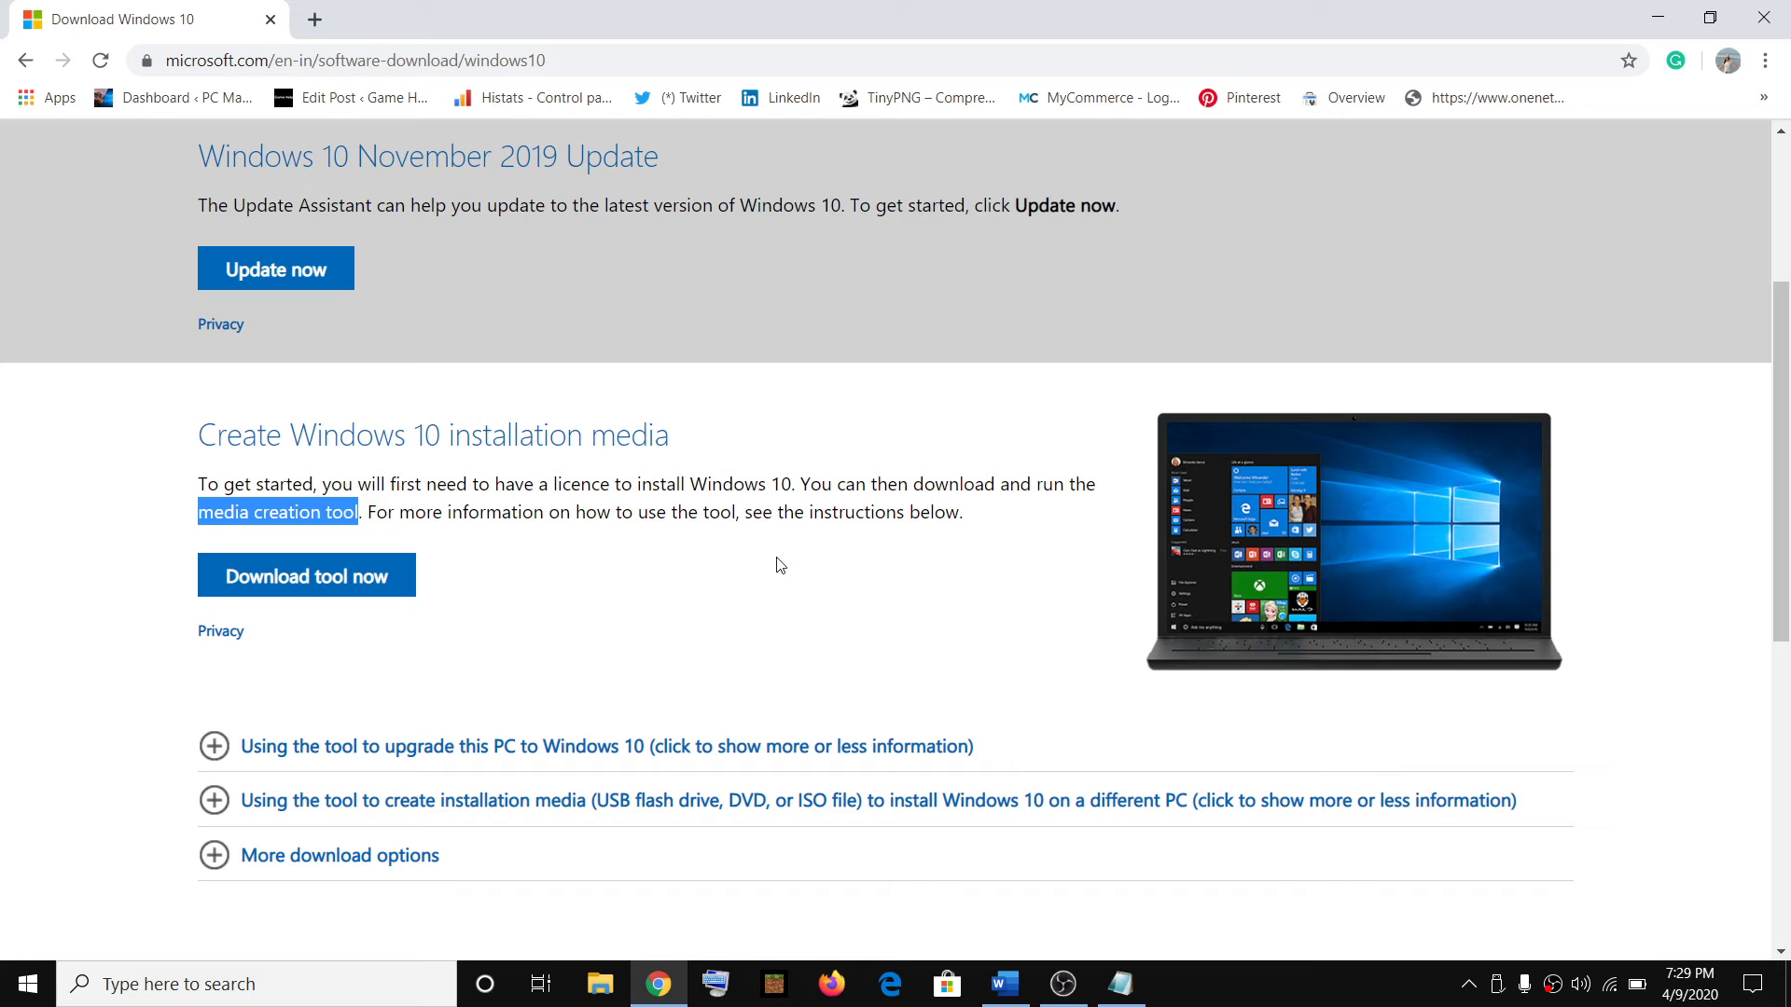
left_click(317, 579)
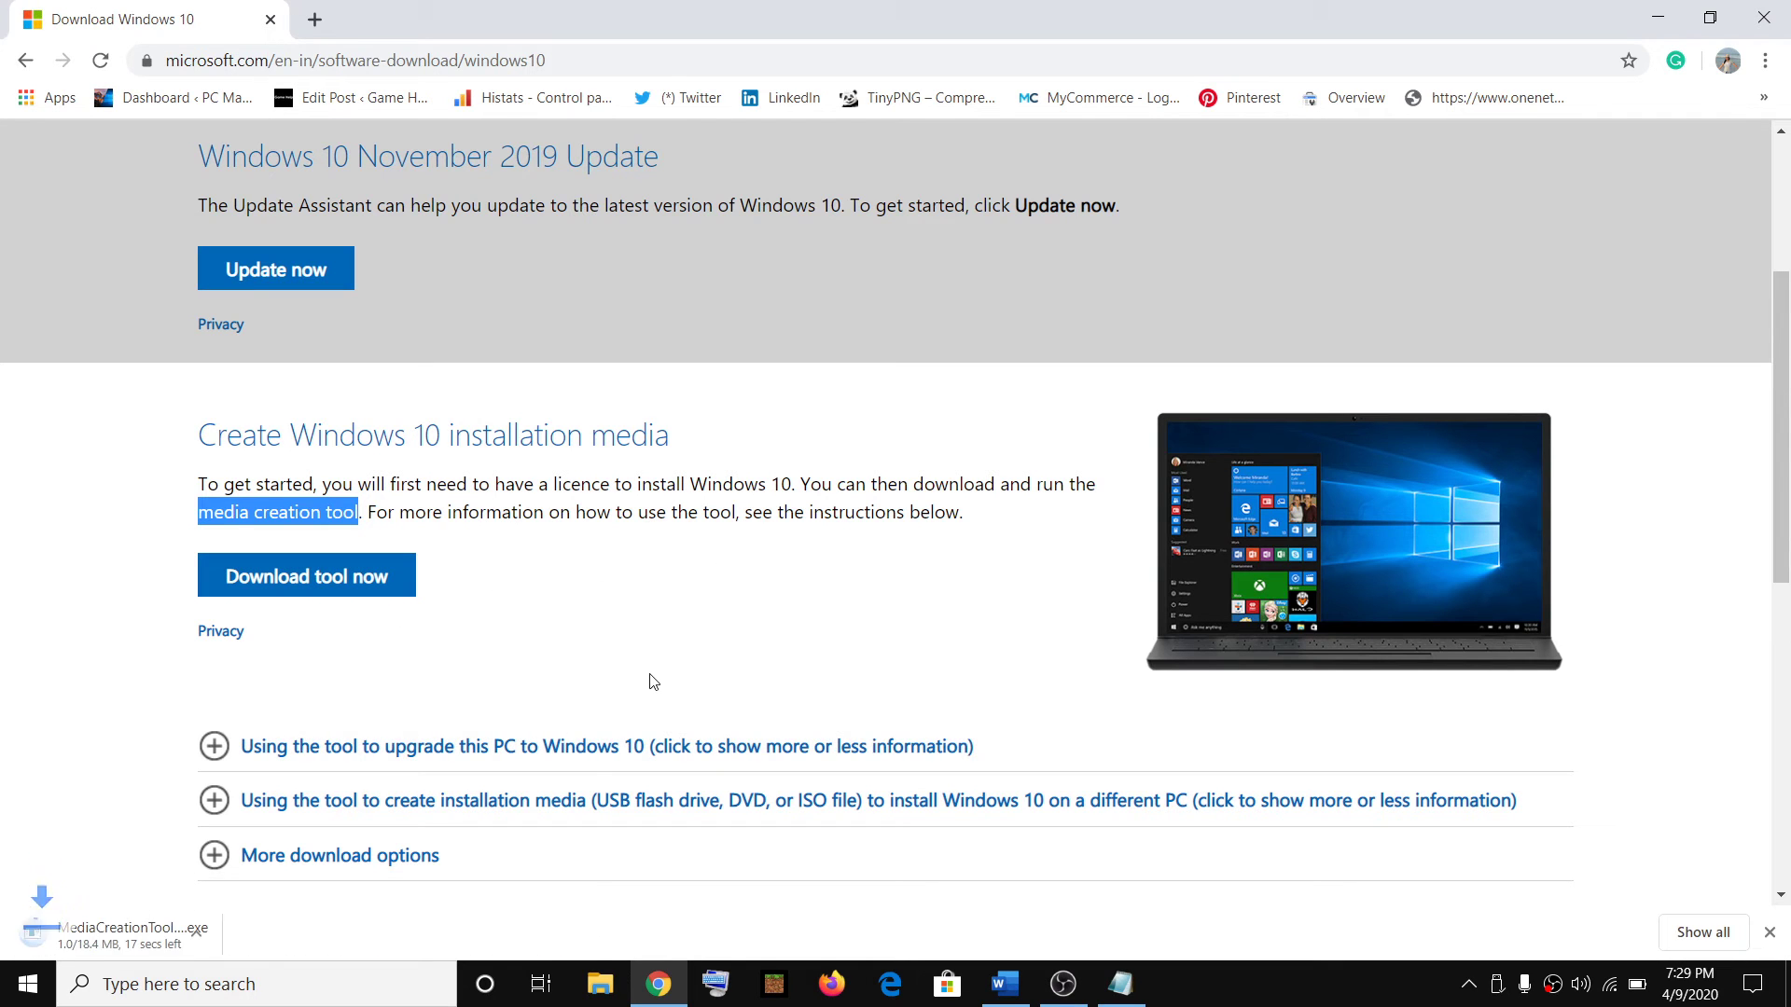
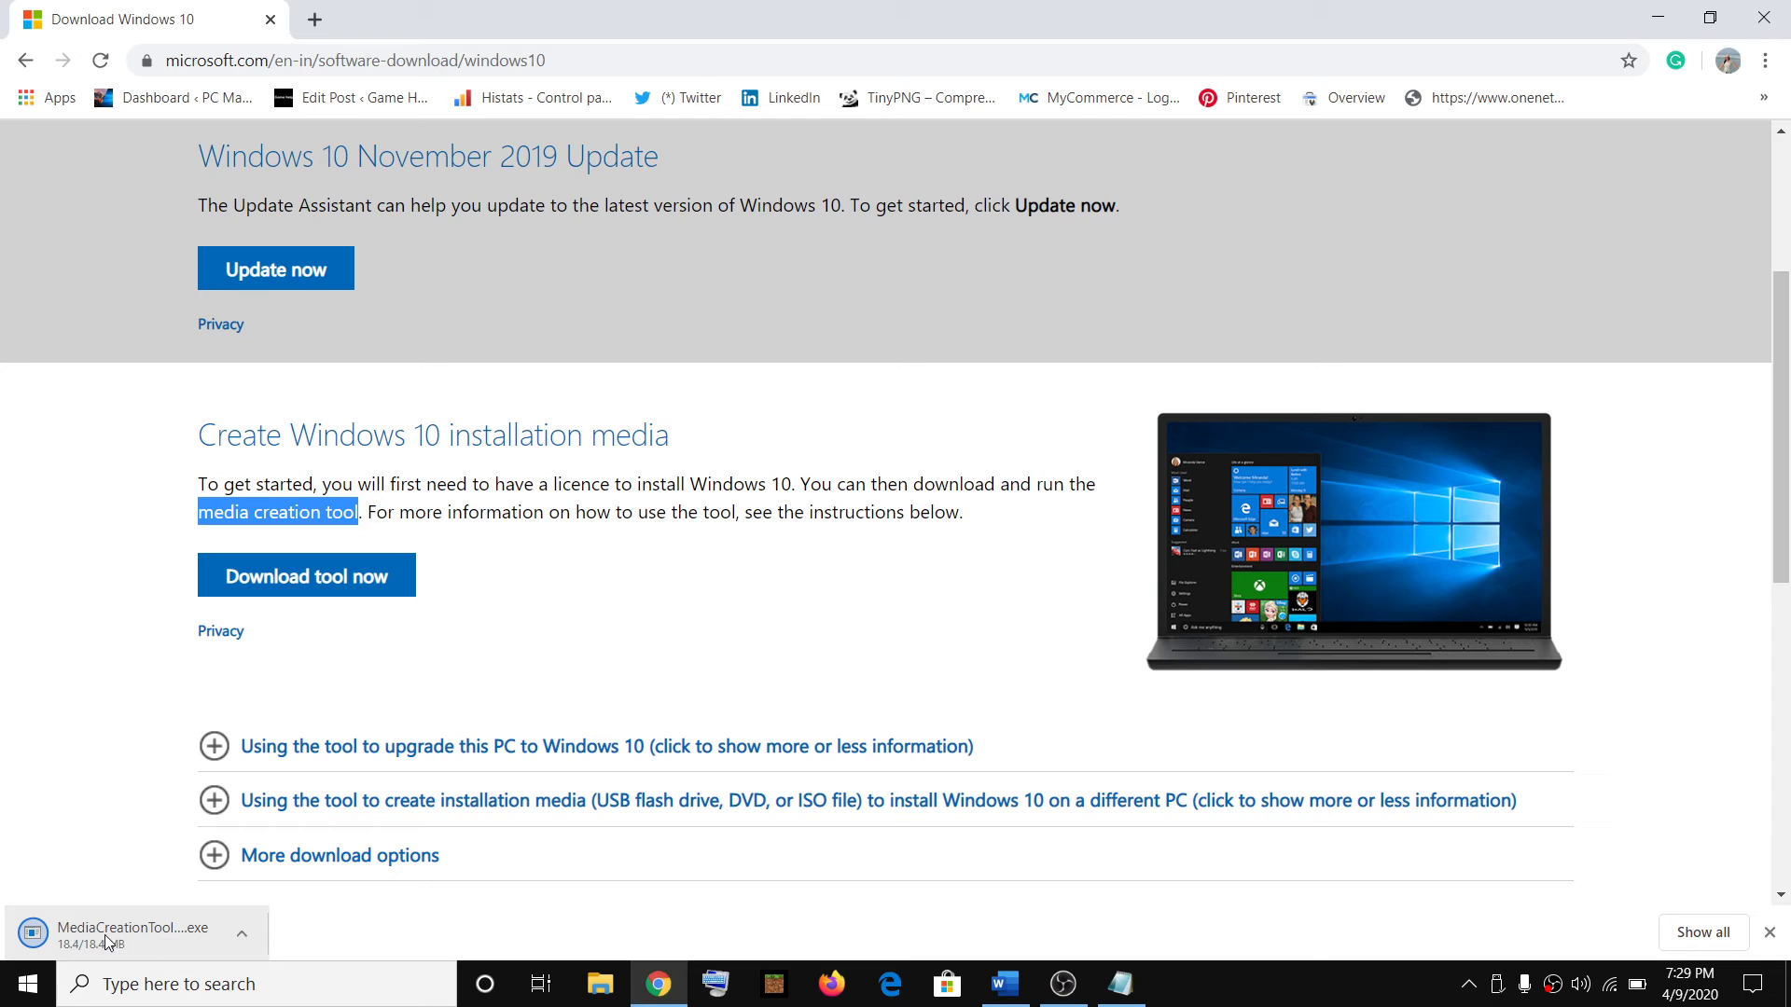
Step: Run the downloaded media creation tool, accept the license terms and start the Upgrade this PC now option
left_click(98, 939)
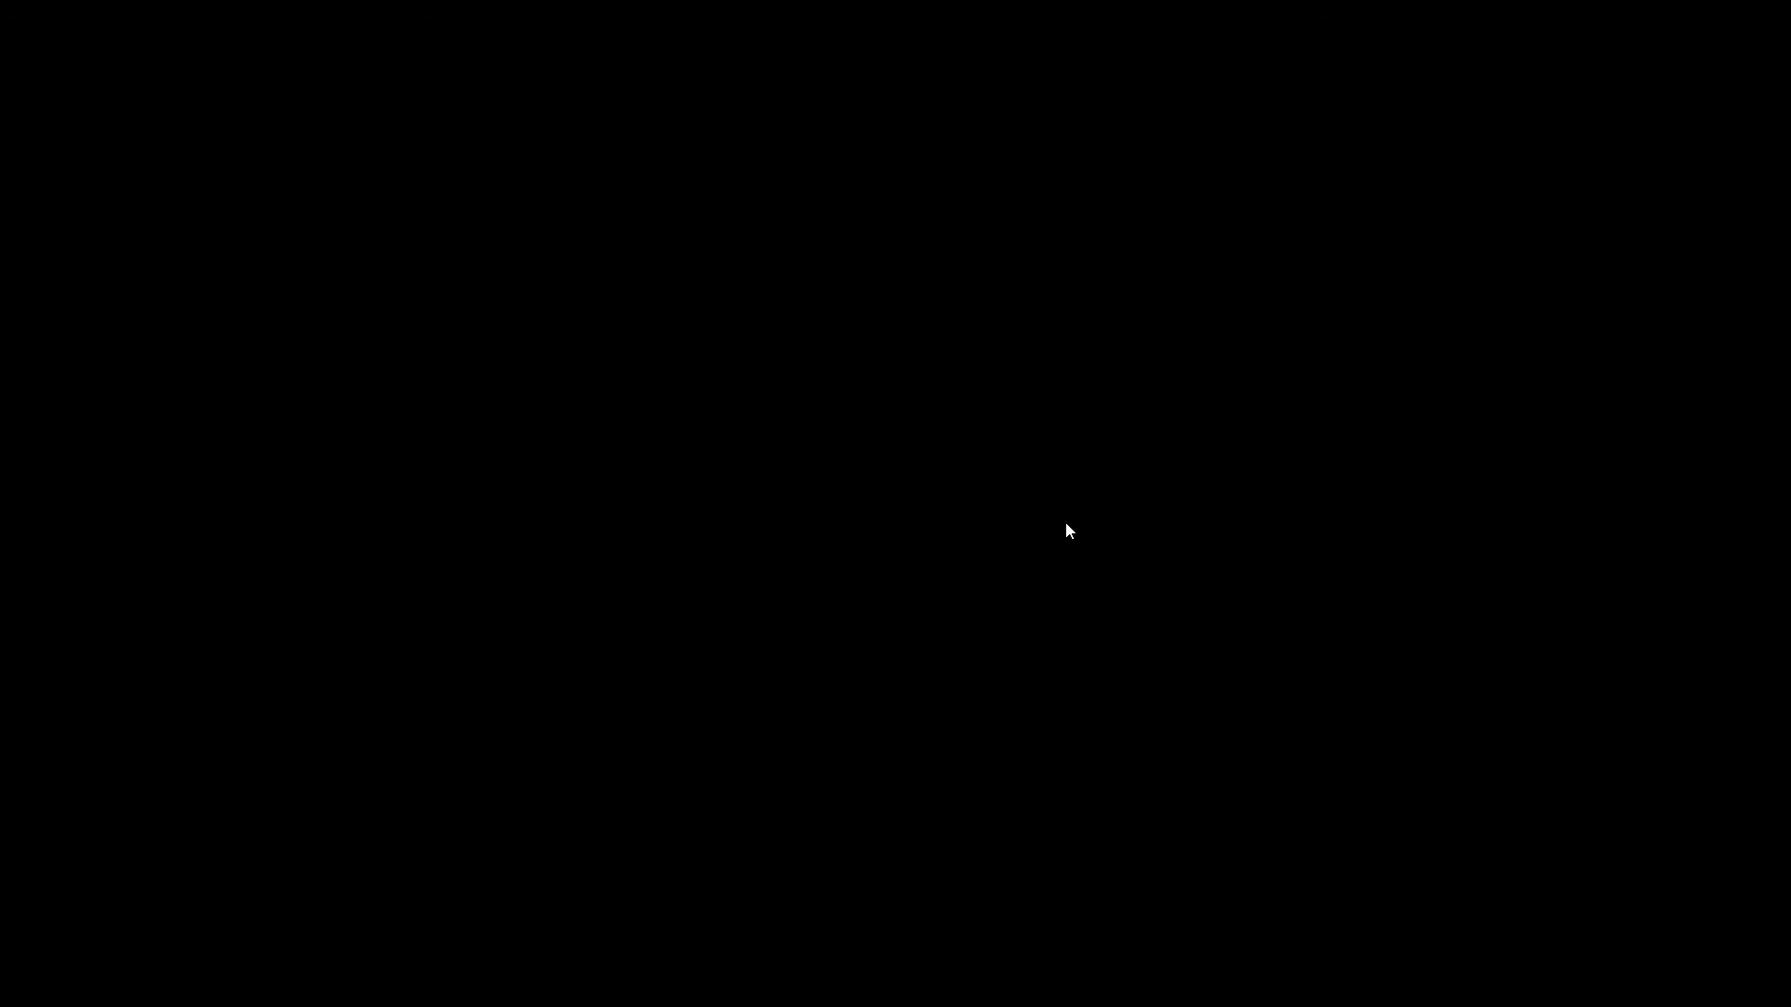
left_click(1067, 524)
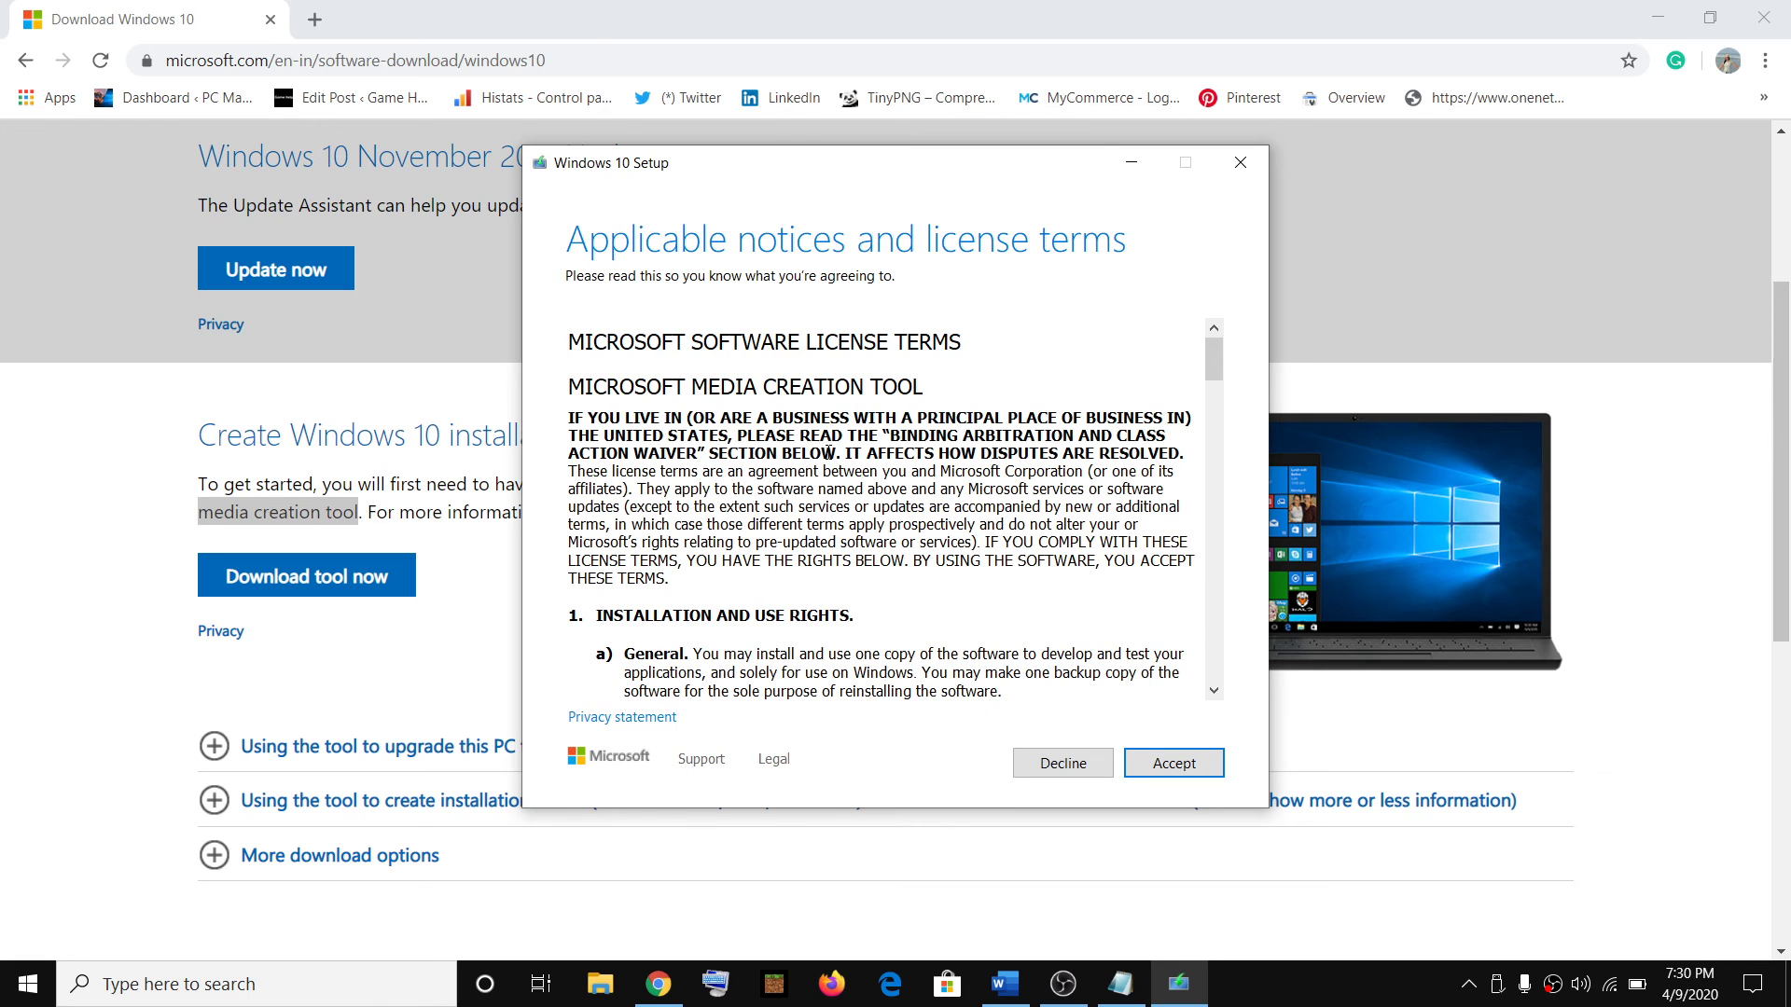
left_click(1186, 775)
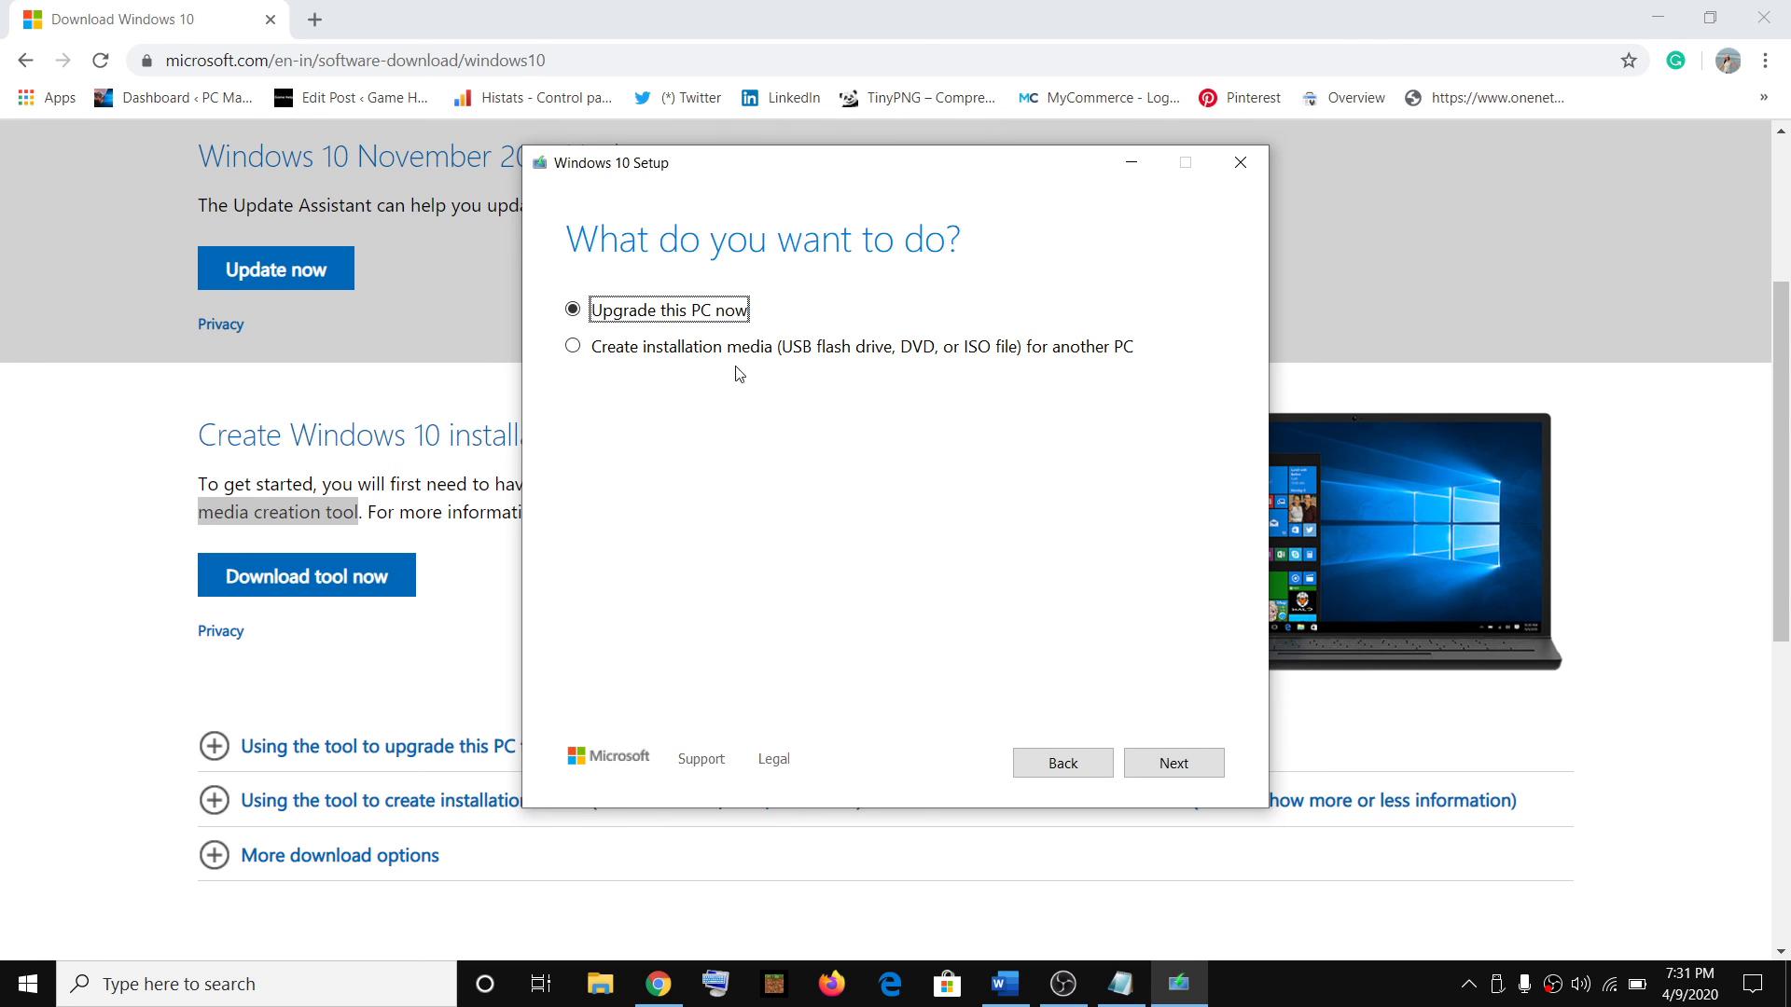
left_click(1177, 765)
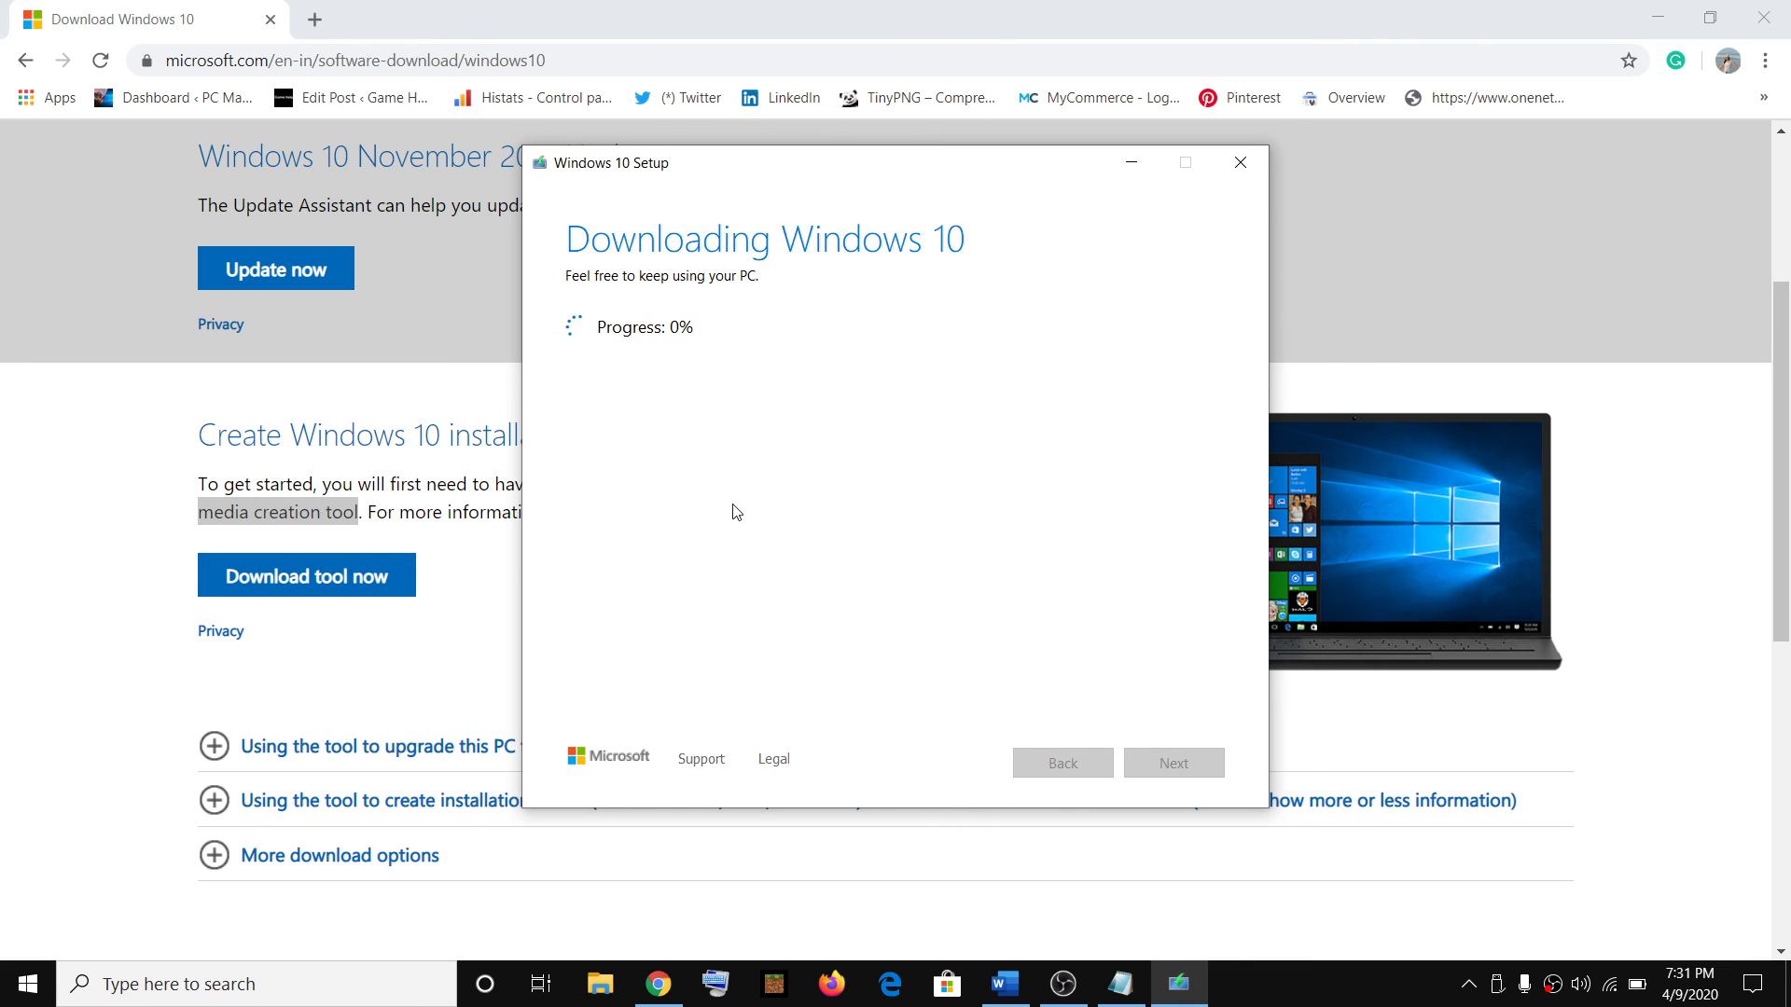